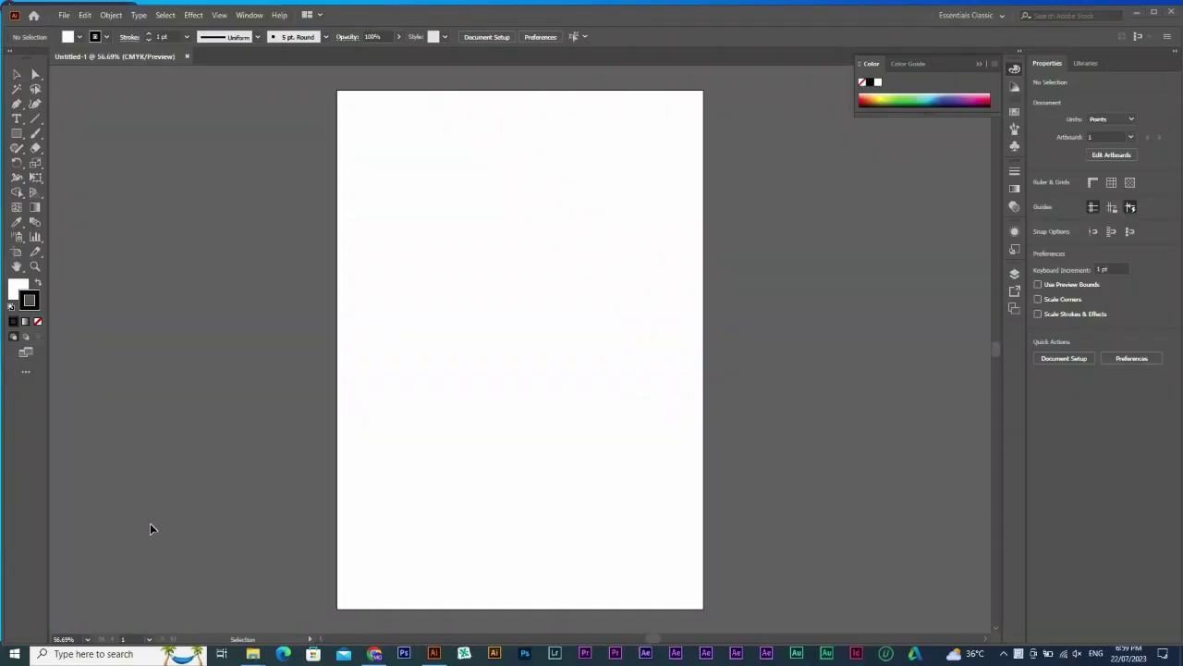
Draw a square about 296 by 296 pt in the middle of the artboard with the Rectangle tool
click(36, 118)
drag(40, 123, 83, 177)
drag(17, 139, 420, 202)
mouse_move(413, 200)
mouse_down()
mouse_move(423, 230)
mouse_move(573, 388)
mouse_move(589, 288)
mouse_move(390, 239)
mouse_move(502, 224)
mouse_move(496, 261)
mouse_move(478, 256)
mouse_move(601, 400)
mouse_move(623, 462)
mouse_move(546, 343)
mouse_move(510, 251)
mouse_move(531, 274)
mouse_move(588, 416)
mouse_move(558, 348)
mouse_move(570, 391)
mouse_move(507, 325)
mouse_move(582, 388)
mouse_move(573, 314)
mouse_move(493, 240)
mouse_move(548, 413)
mouse_move(520, 362)
mouse_move(568, 364)
mouse_move(454, 246)
mouse_move(572, 333)
mouse_move(527, 294)
mouse_move(505, 357)
mouse_move(484, 219)
mouse_move(503, 350)
mouse_move(499, 176)
mouse_move(383, 271)
mouse_move(551, 253)
mouse_move(452, 155)
mouse_move(402, 277)
mouse_move(462, 305)
mouse_move(425, 221)
mouse_move(526, 310)
mouse_move(456, 246)
mouse_move(507, 306)
mouse_move(444, 243)
mouse_move(546, 268)
mouse_move(476, 398)
mouse_move(615, 356)
mouse_move(521, 375)
mouse_move(539, 367)
mouse_move(582, 415)
mouse_up()
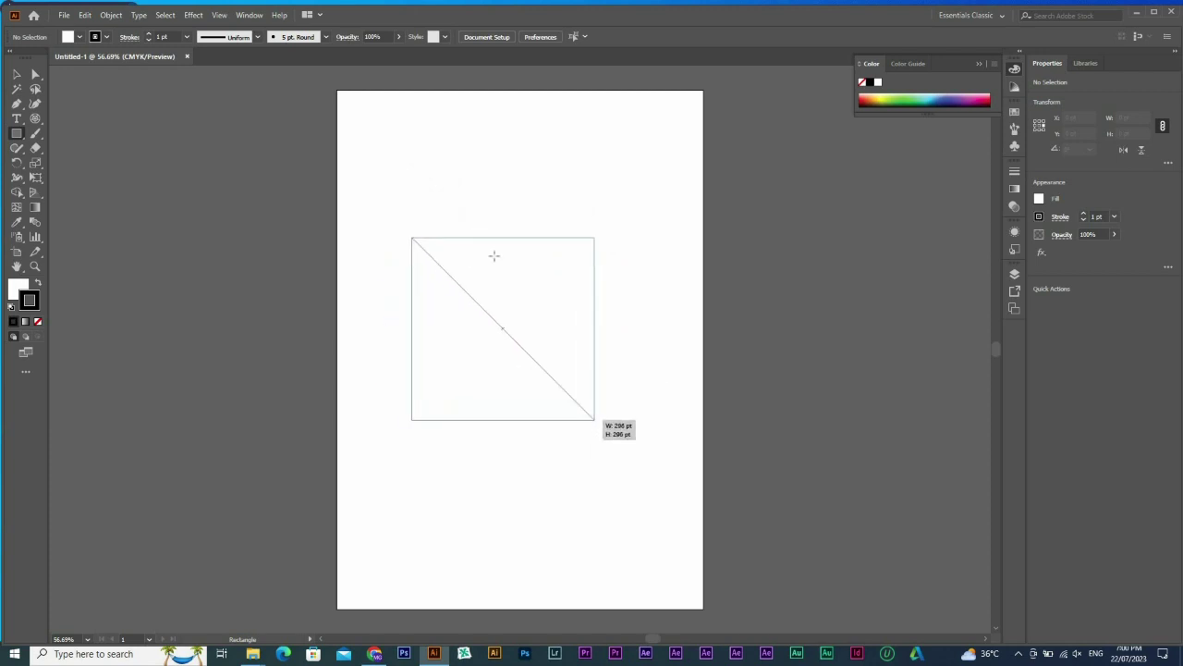
Round the square's upper-right and lower-left corners together to a radius of about 59 pt
key(a)
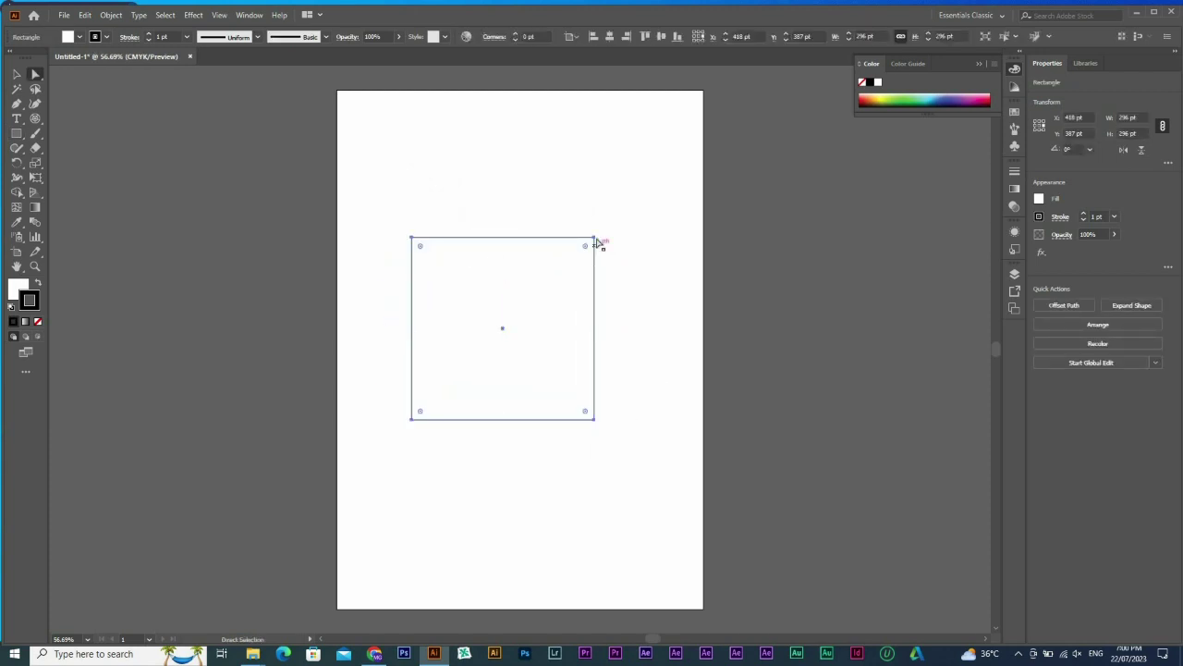
drag(353, 188, 666, 478)
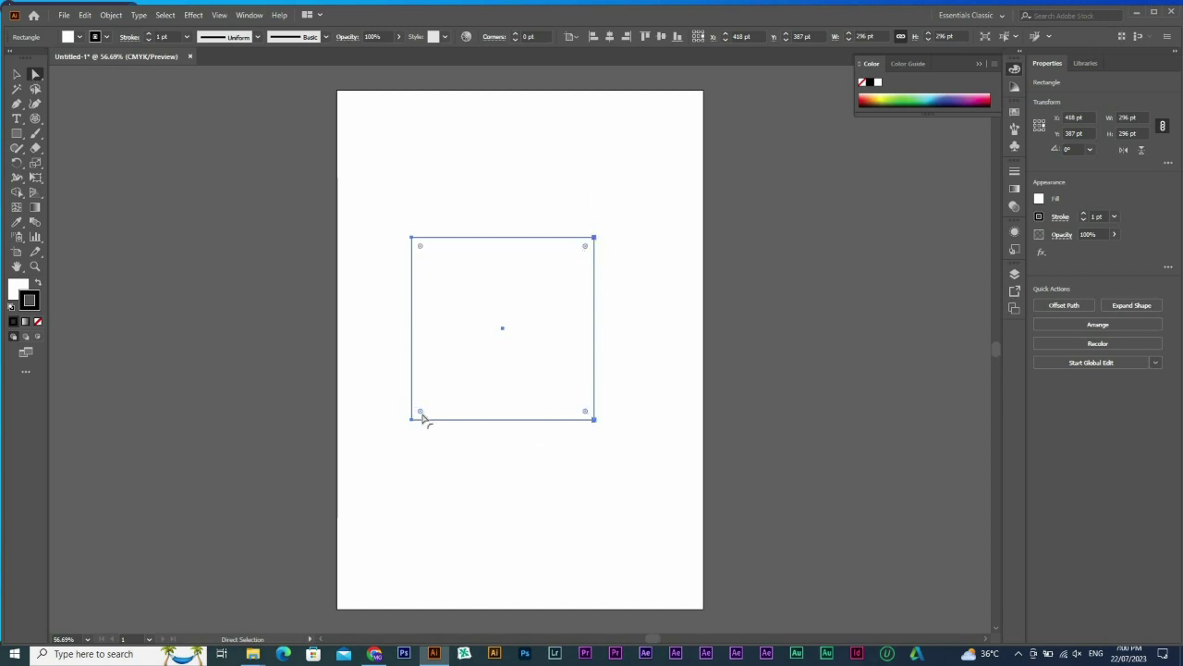
drag(585, 413, 625, 234)
drag(620, 209, 550, 268)
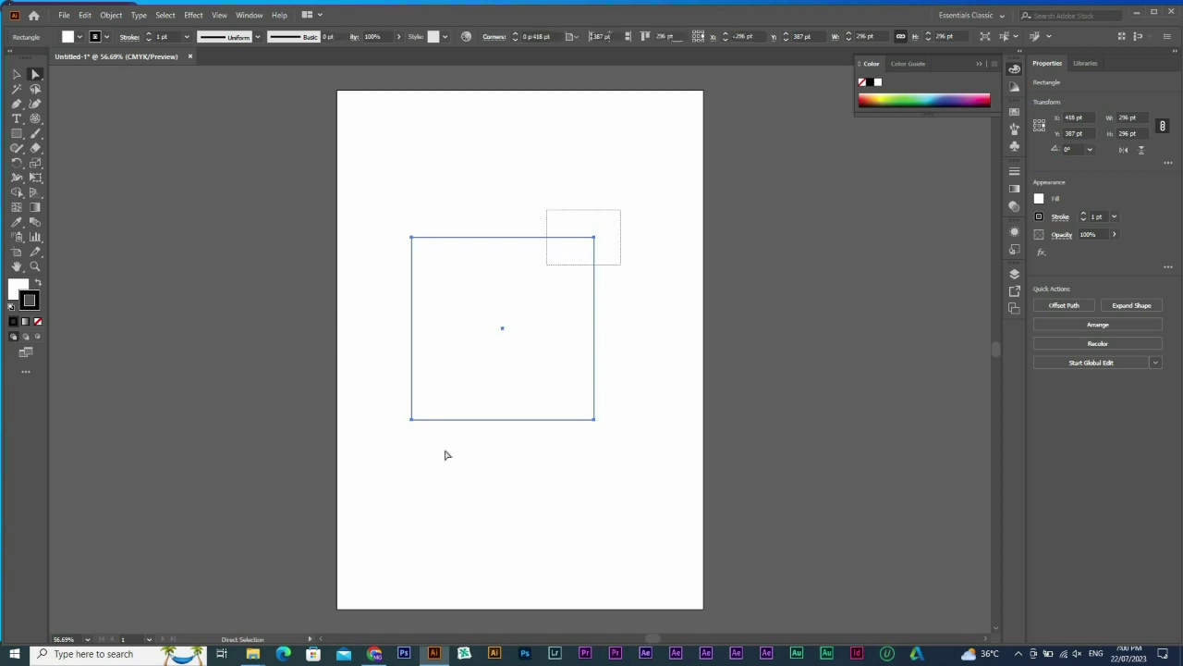
drag(454, 462, 377, 377)
drag(417, 413, 531, 266)
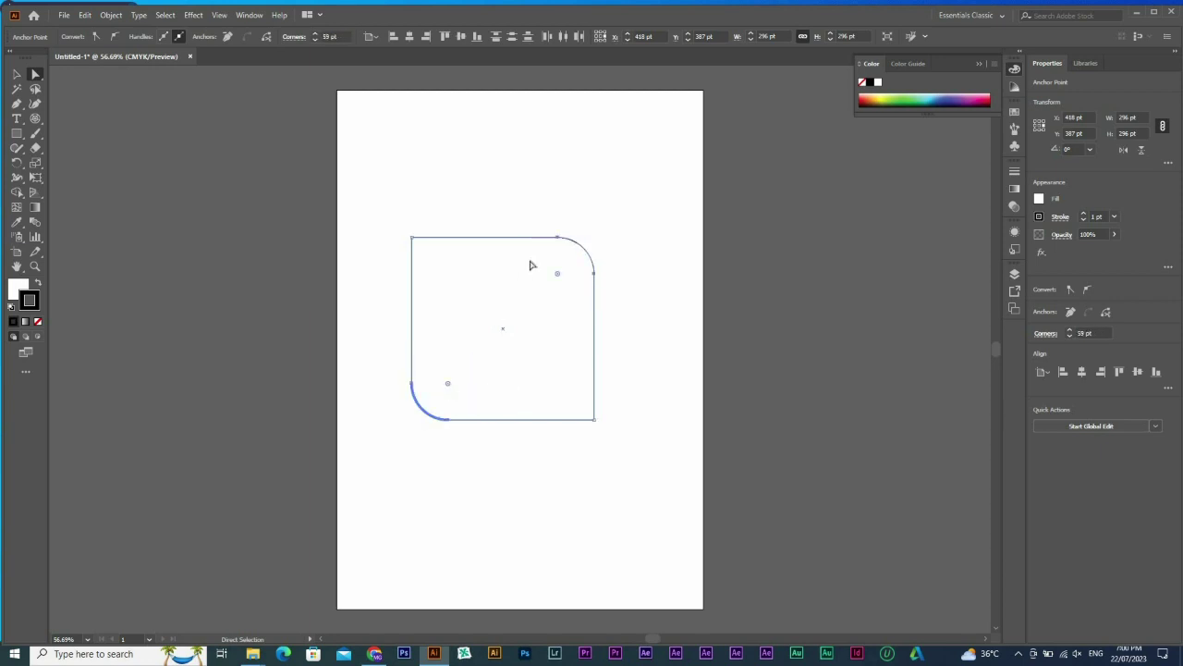
Try the other corner types on the two selected corners, restore the round type and set their radius to 58 pt
click(294, 37)
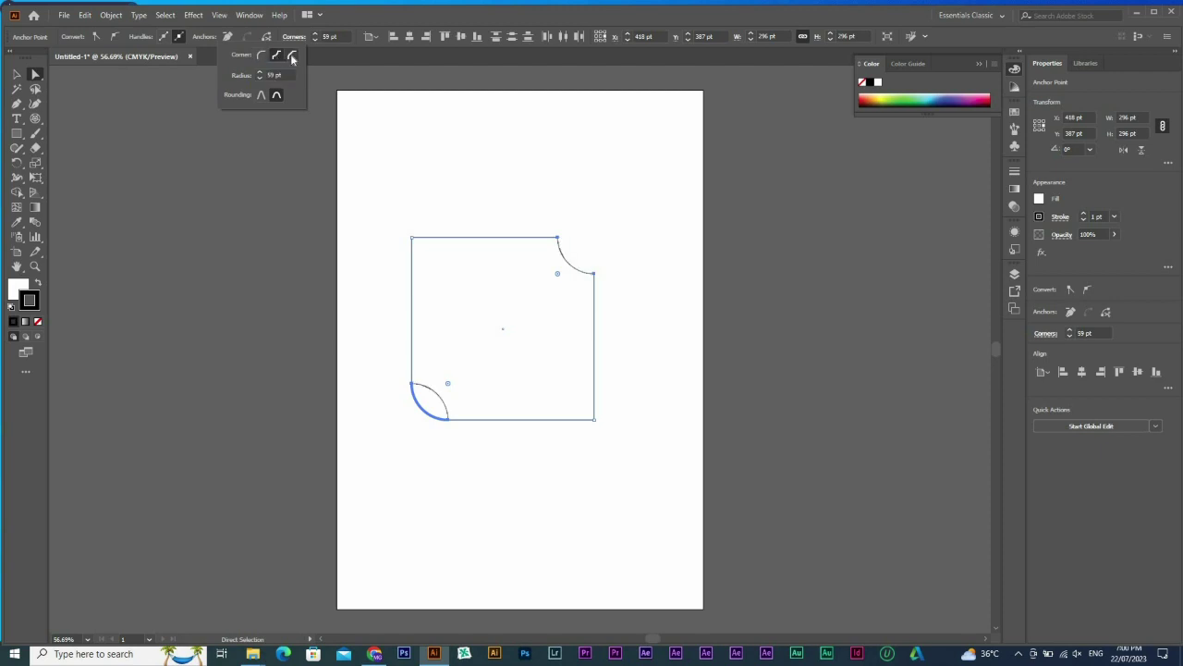
click(277, 57)
click(264, 57)
click(262, 75)
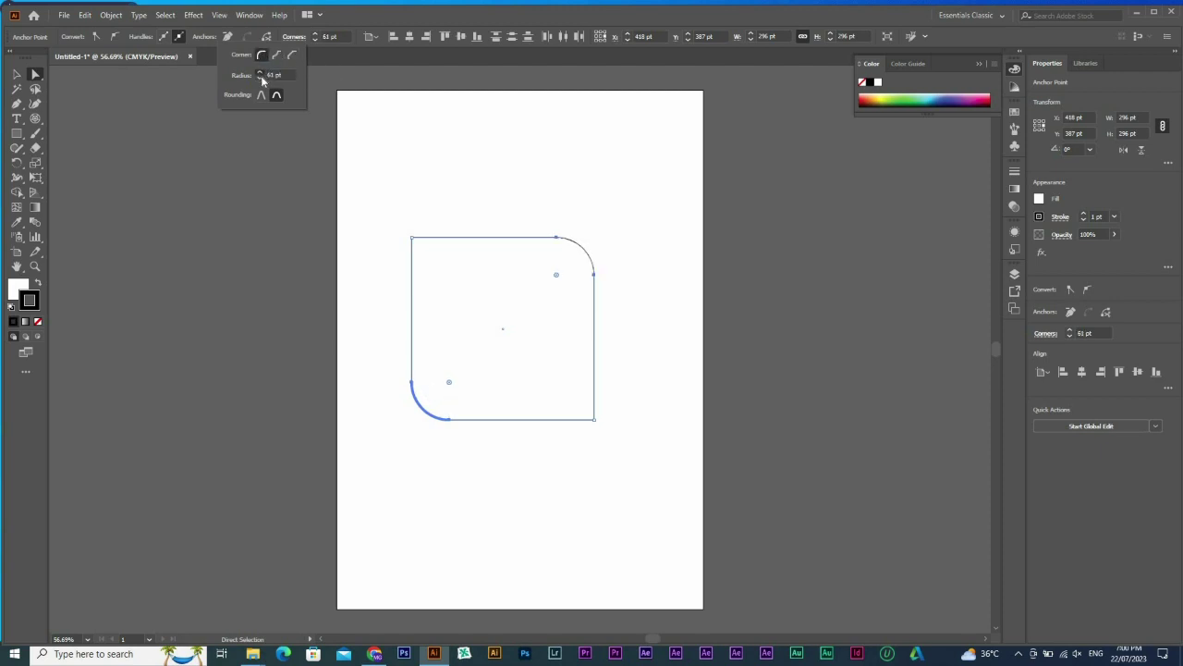
click(315, 39)
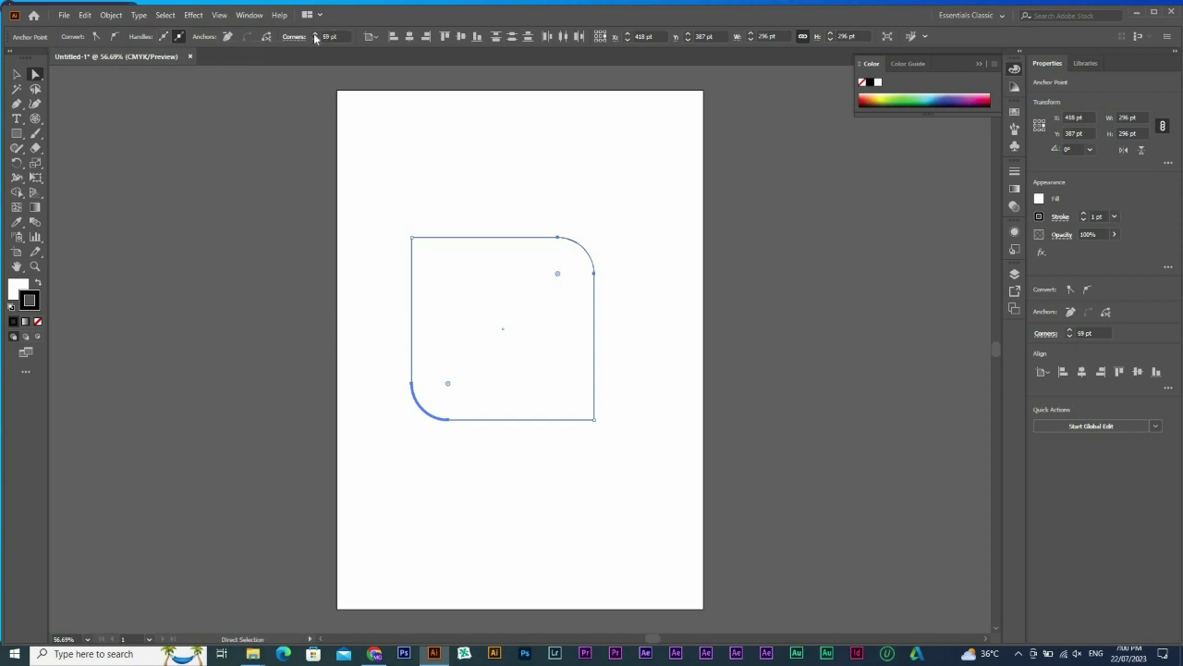
click(315, 40)
Select the square's upper-left anchor point and link the corner radius values in the extended transform options
click(1167, 164)
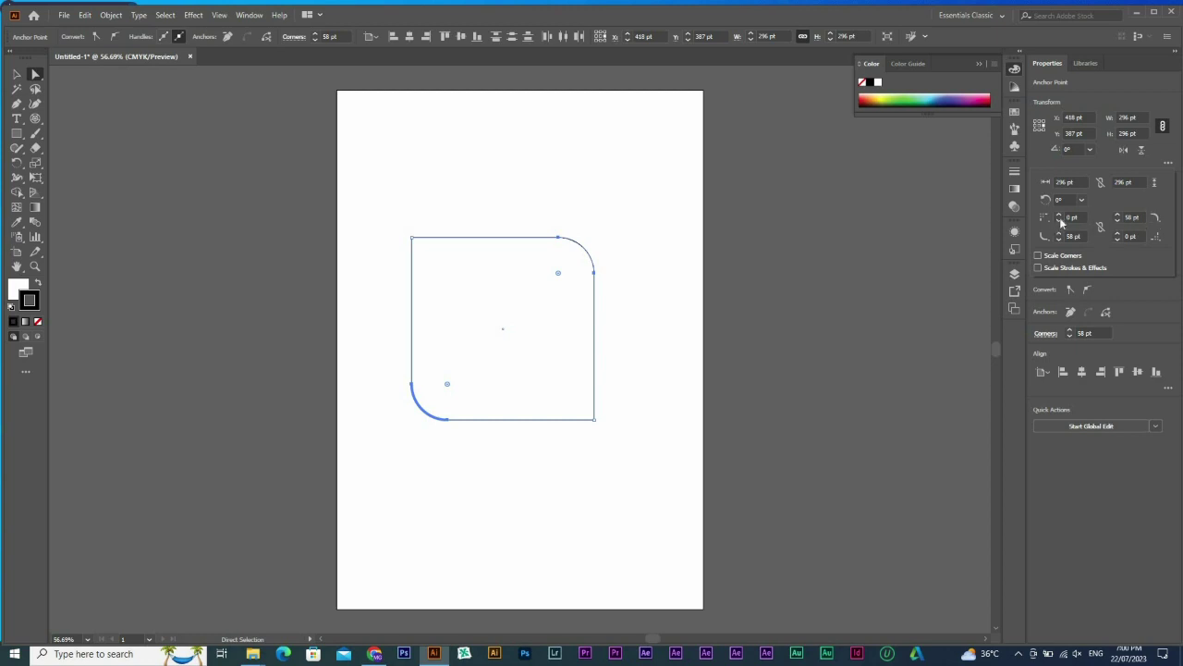
drag(375, 220, 441, 266)
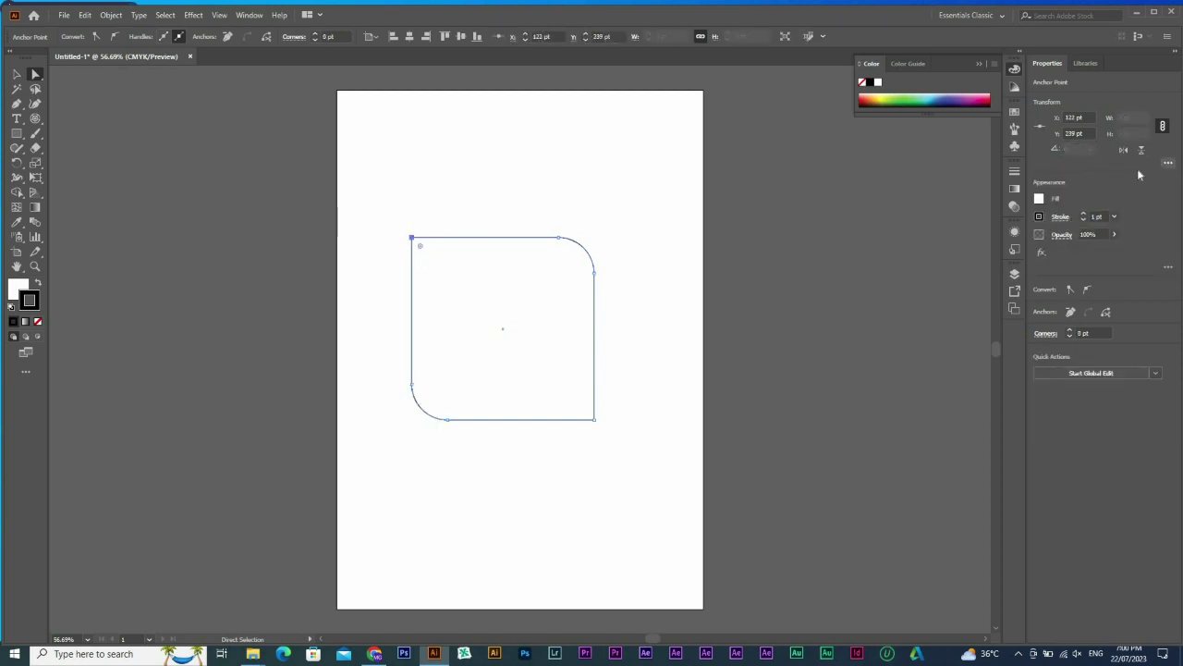
click(1168, 163)
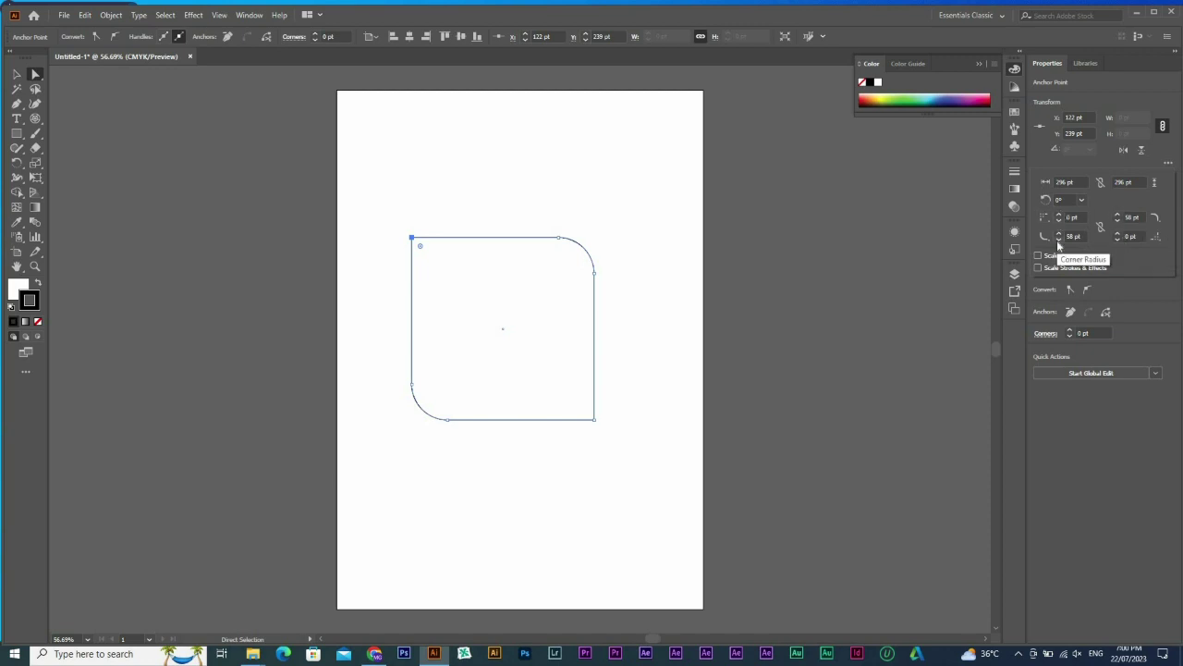
click(1156, 236)
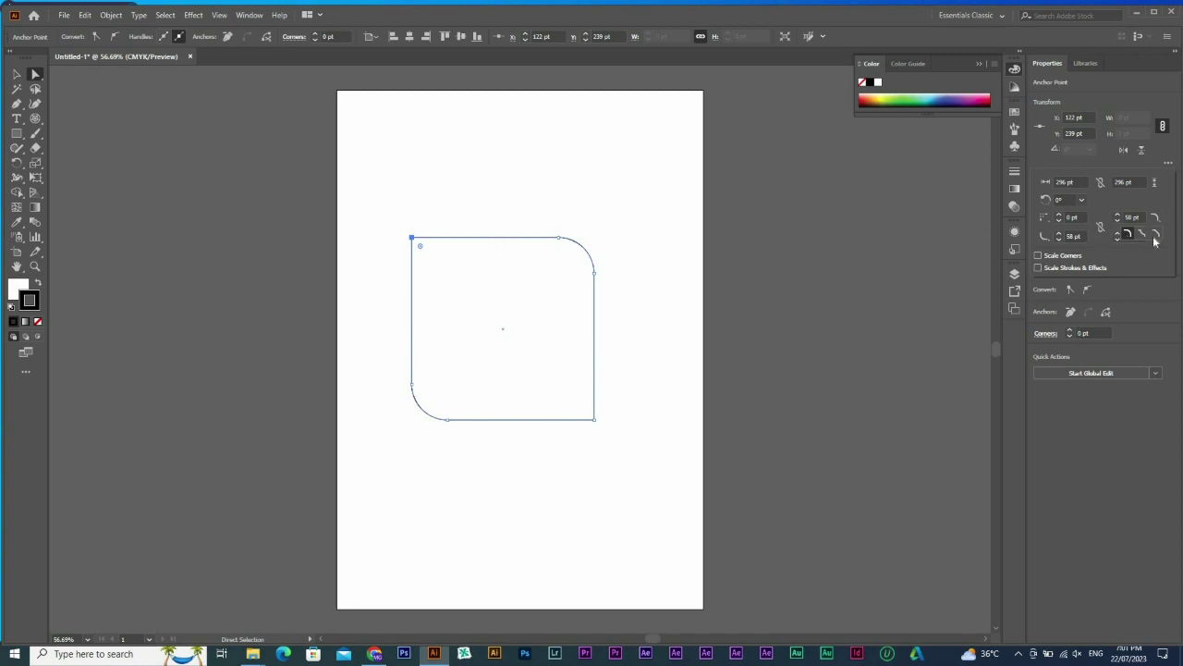
click(1099, 227)
Raise the linked corner radii until the upper-left corner reaches 21 pt, and lower them slightly again
click(1059, 216)
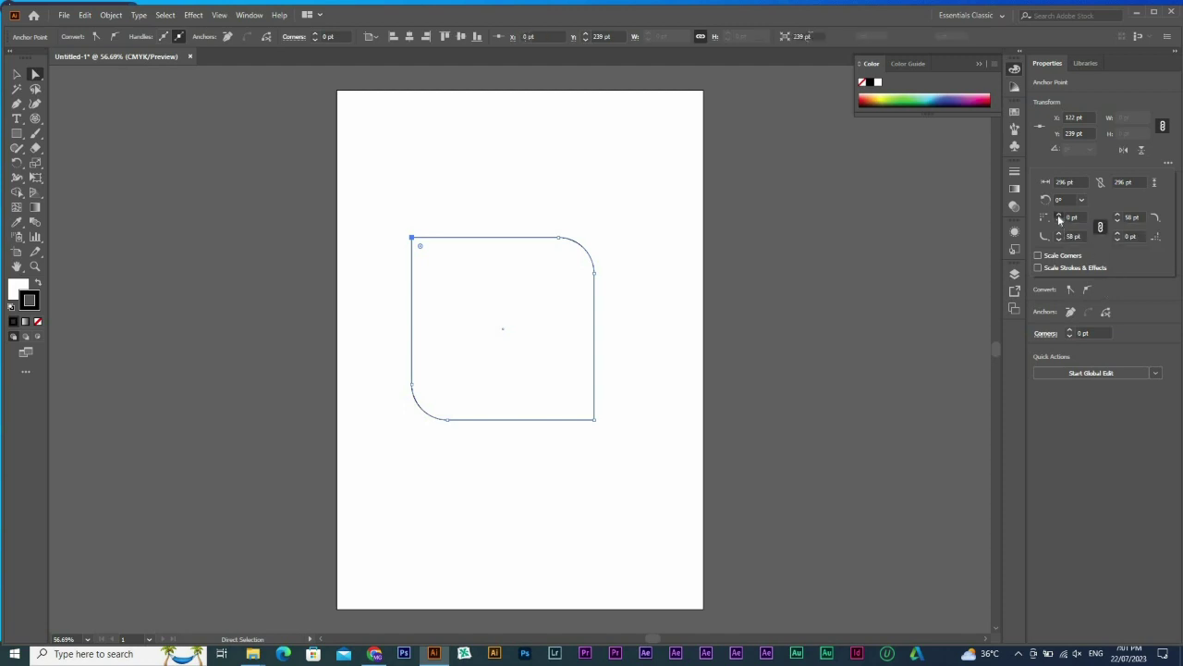
click(1060, 216)
click(1059, 216)
click(1061, 221)
click(1060, 221)
click(1061, 221)
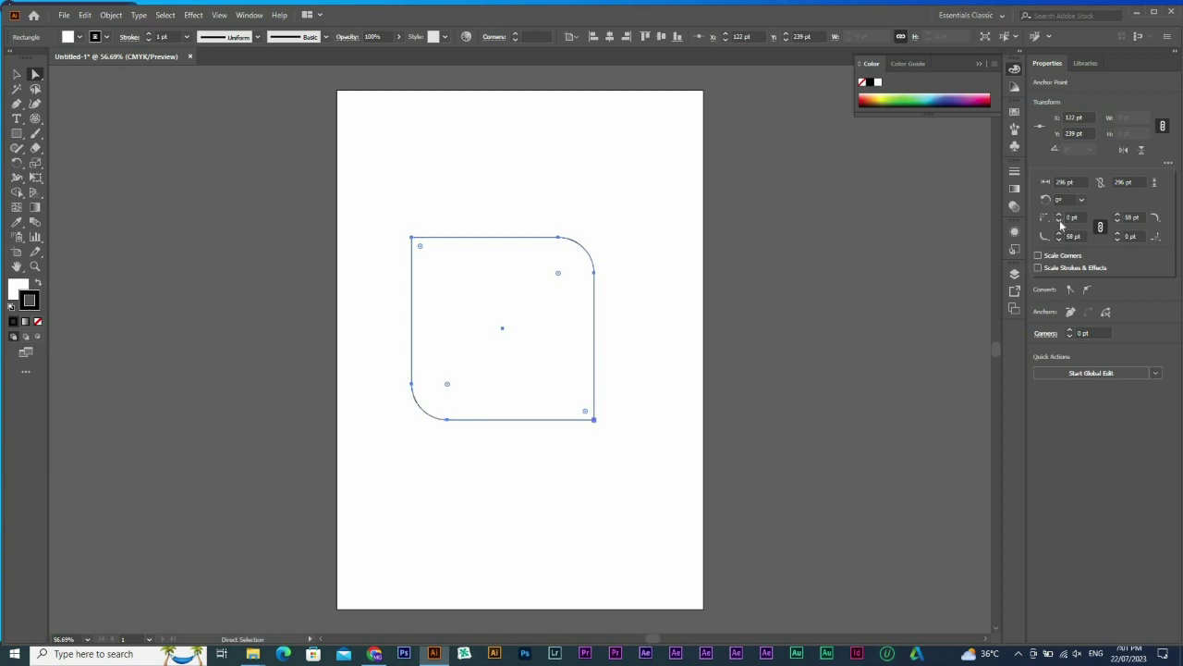
click(1059, 217)
click(1060, 216)
click(1059, 217)
click(1060, 216)
click(1060, 216)
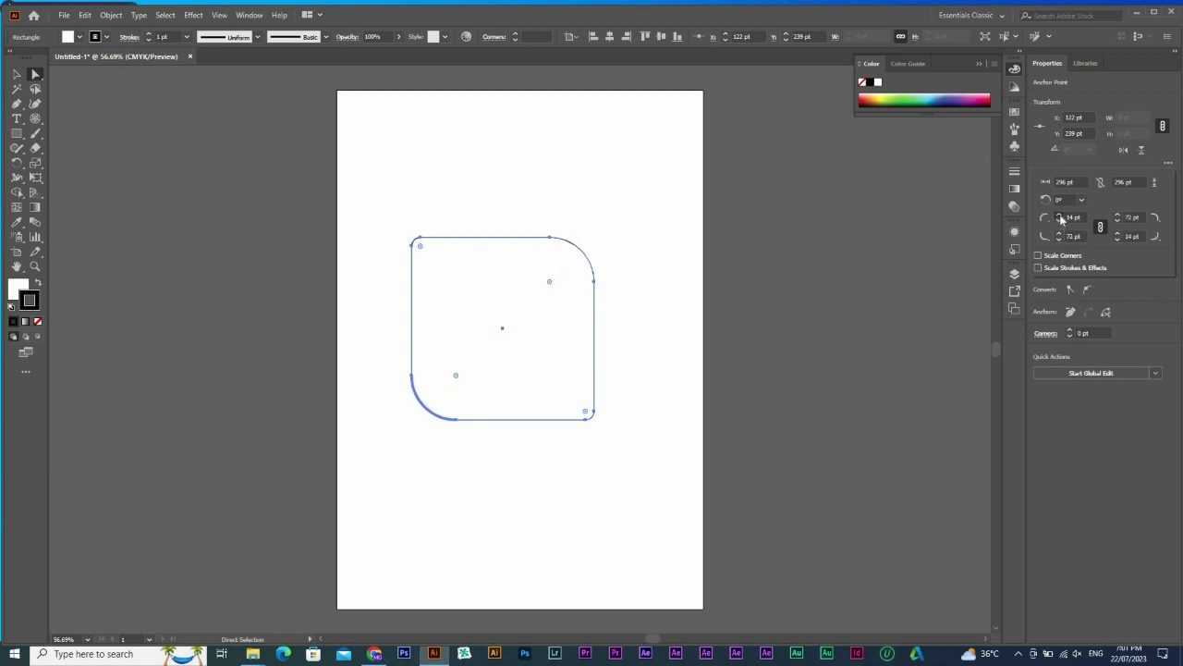
click(1060, 216)
click(1060, 216)
click(1059, 217)
click(1060, 221)
click(1059, 221)
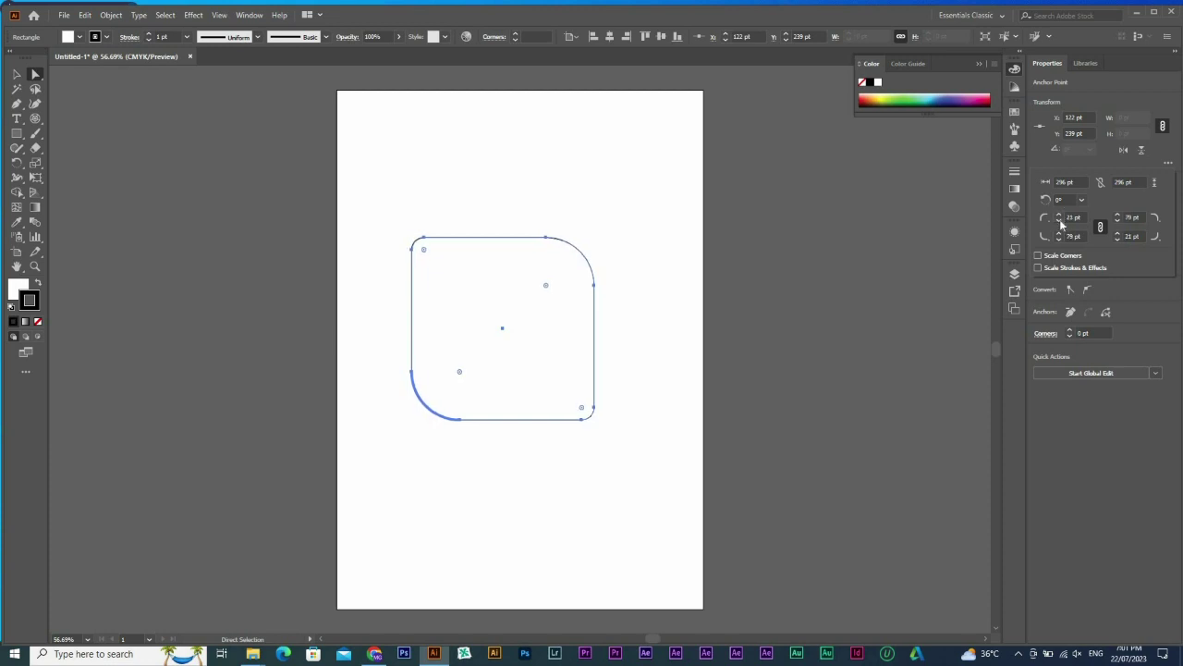
click(1059, 221)
click(1060, 221)
Undo the linked corner radius changes on the square
key(v)
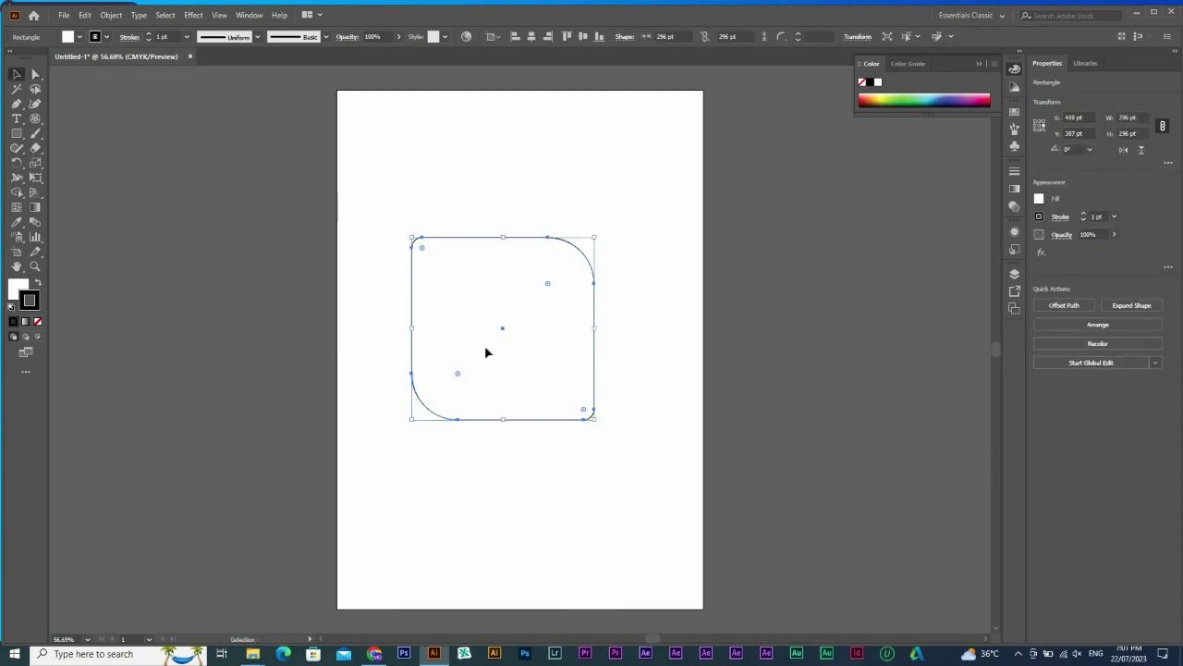
click(544, 442)
key(a)
click(491, 267)
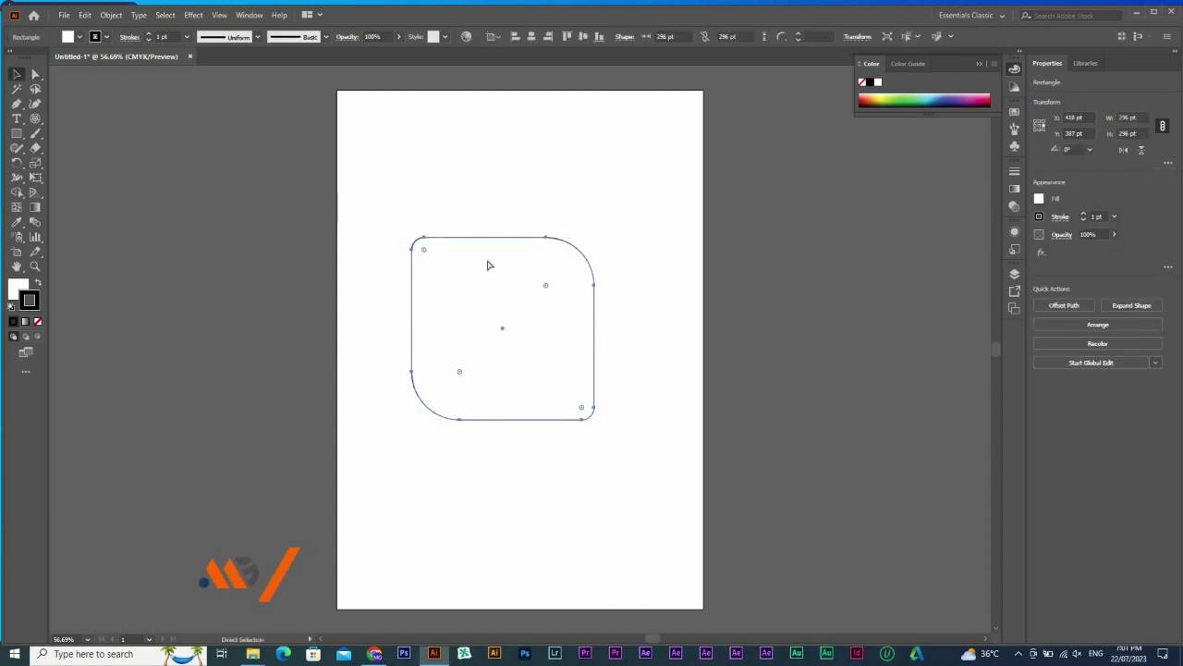
key(ctrl+z)
key(ctrl+z)
key(ctrl+z)
key(ctrl+z)
key(ctrl+z)
key(ctrl+z)
key(ctrl+z)
key(ctrl+z)
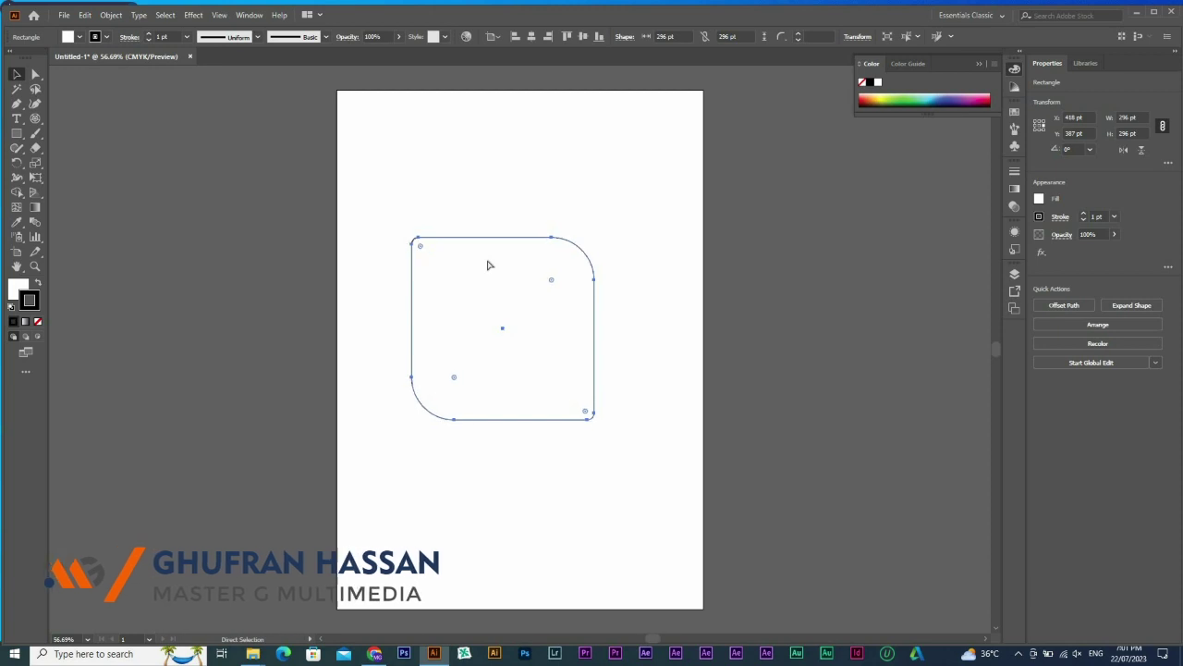
key(ctrl+z)
key(ctrl+z)
key(ctrl+z)
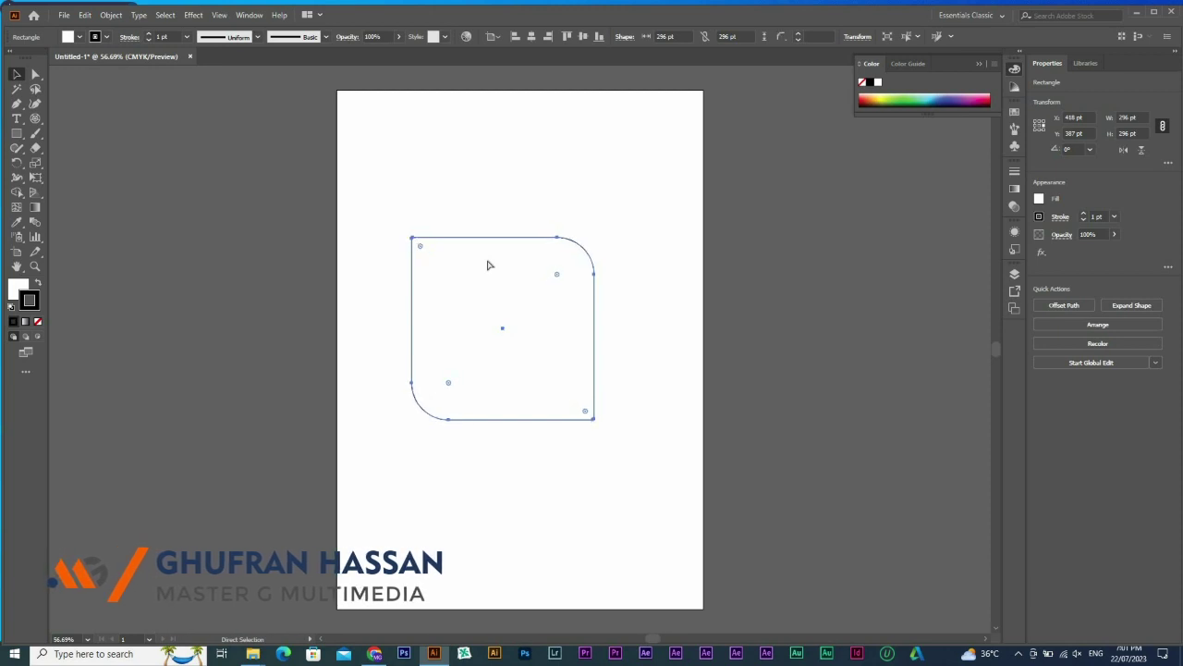
Select the whole rounded square and delete it from the artboard
click(487, 380)
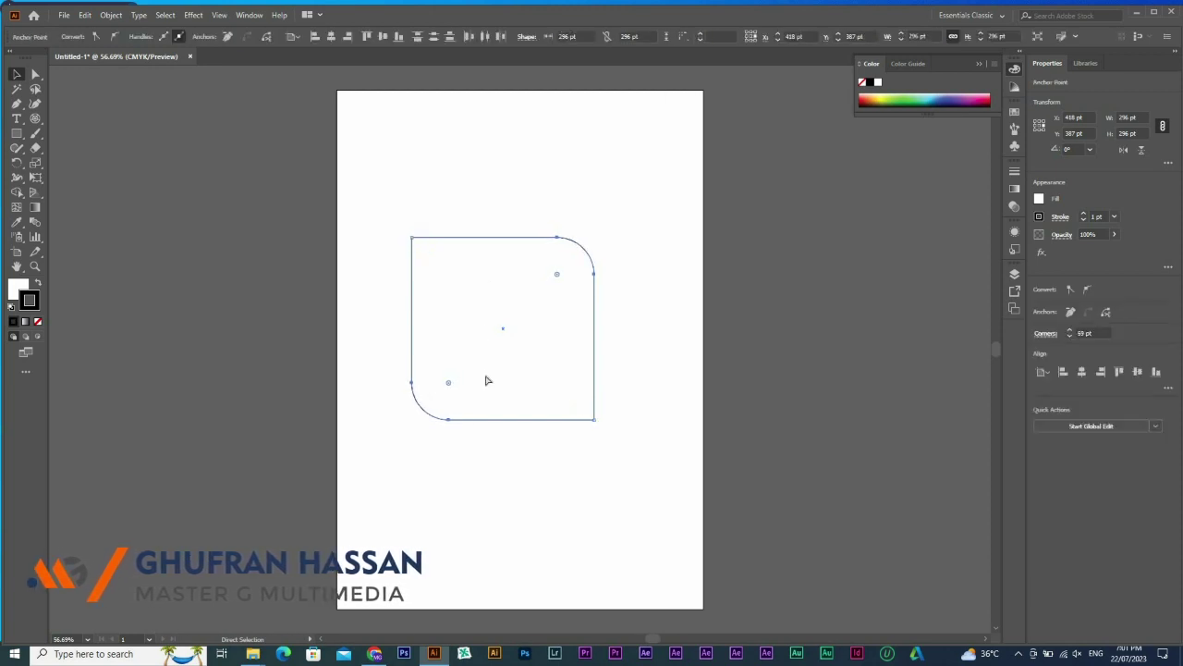
key(v)
drag(626, 181, 329, 485)
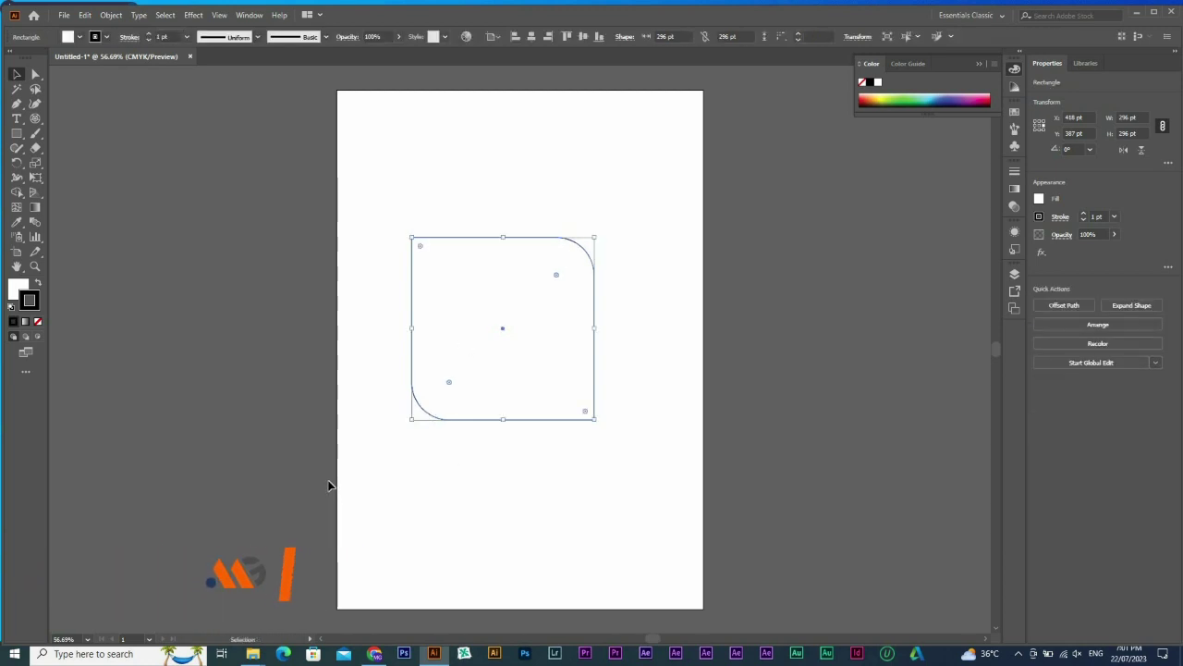
key(Delete)
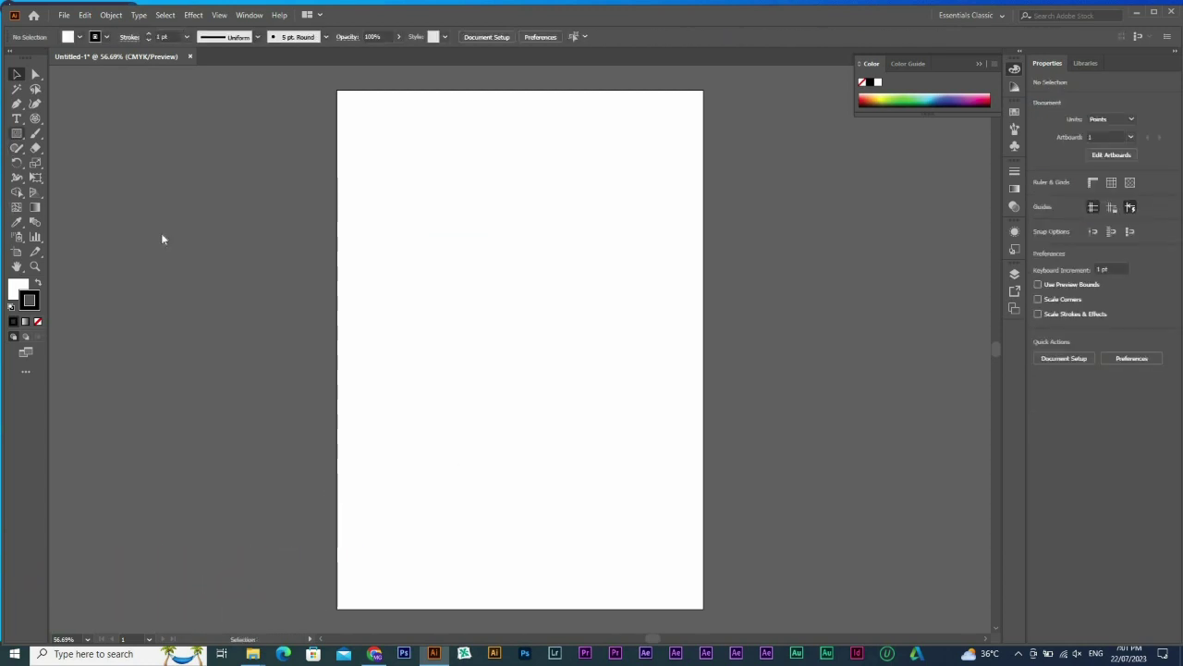
Start a rectangle by exact dimensions with a width of 216 pt and a height of 3 in
key(m)
drag(406, 223, 639, 416)
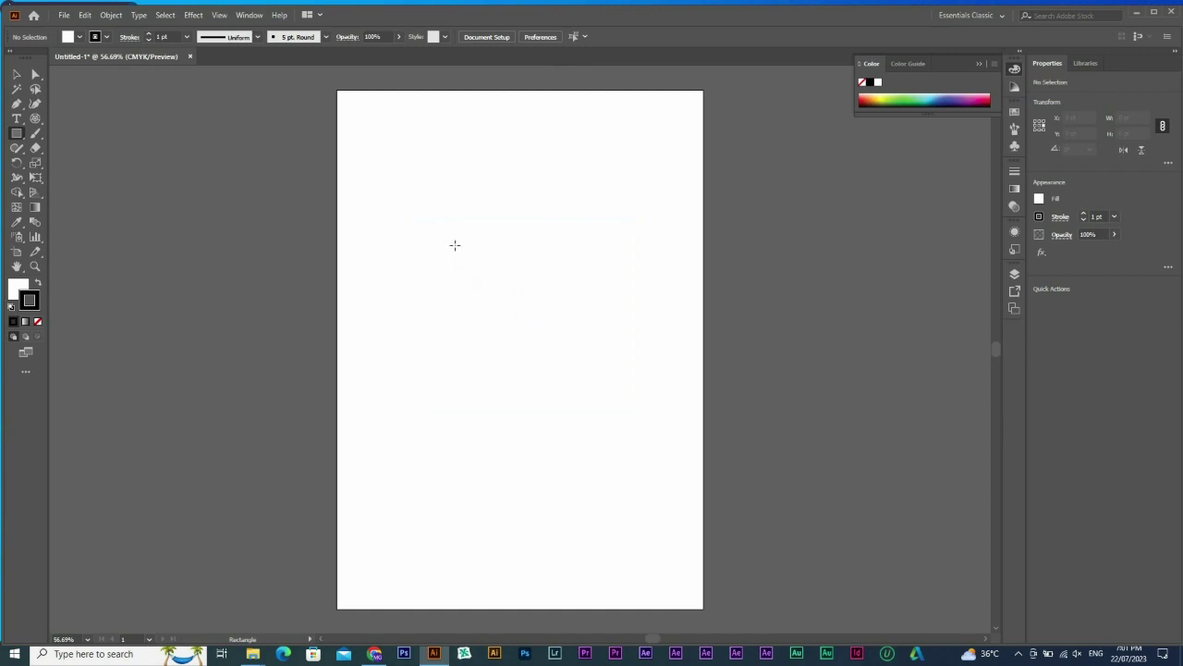
click(454, 245)
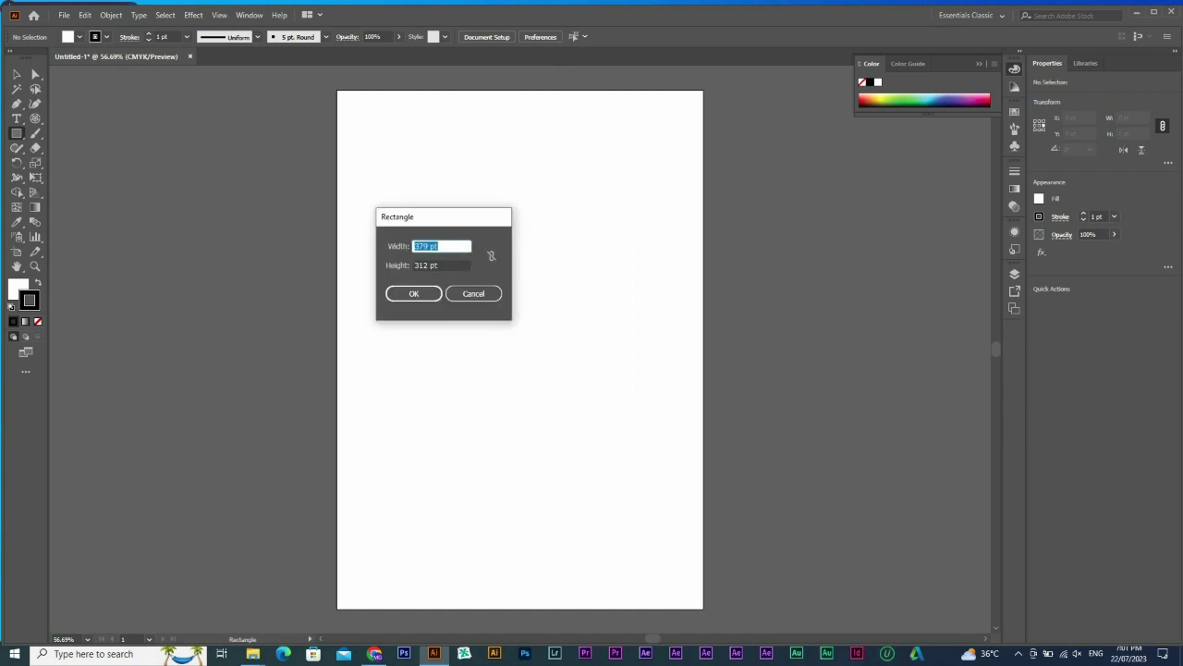
text(216)
key(Tab)
text(3)
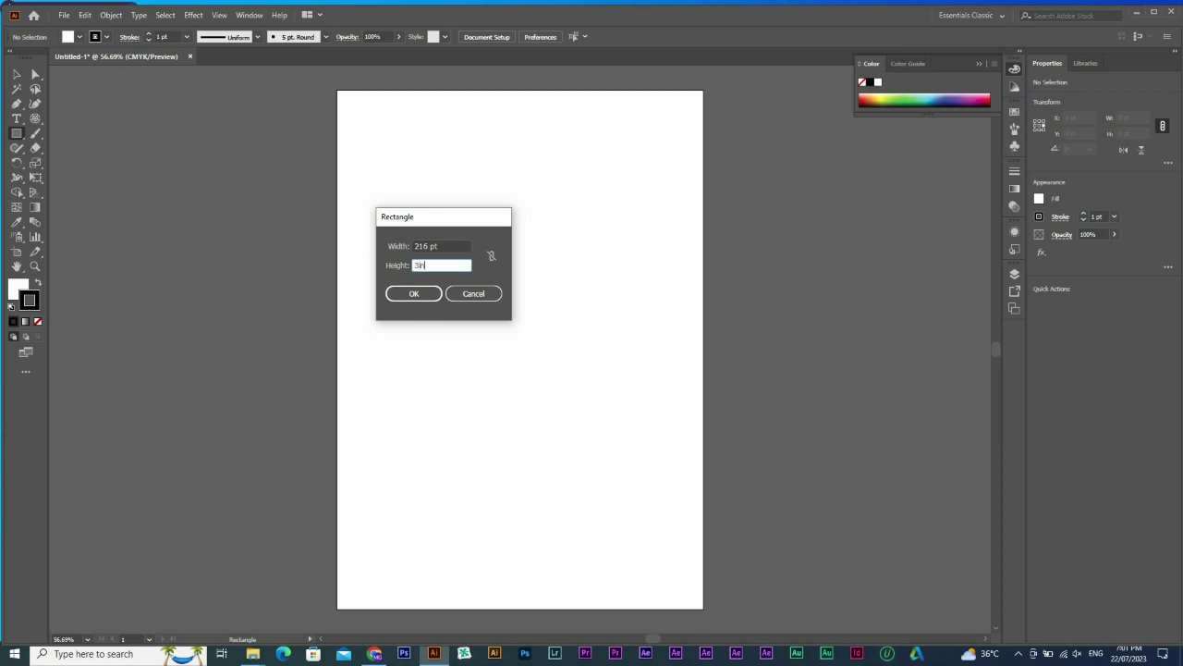
text(in)
key(Tab)
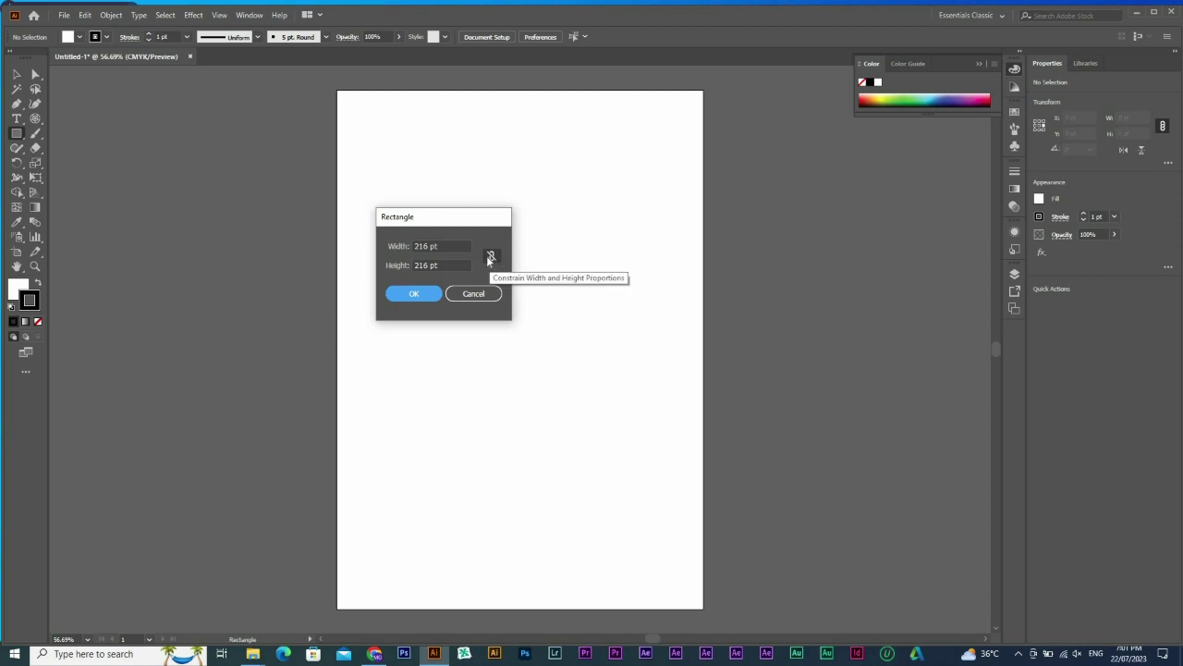
Constrain the new rectangle's width and height proportions and set its width to 500 pt
click(490, 256)
drag(446, 246, 379, 257)
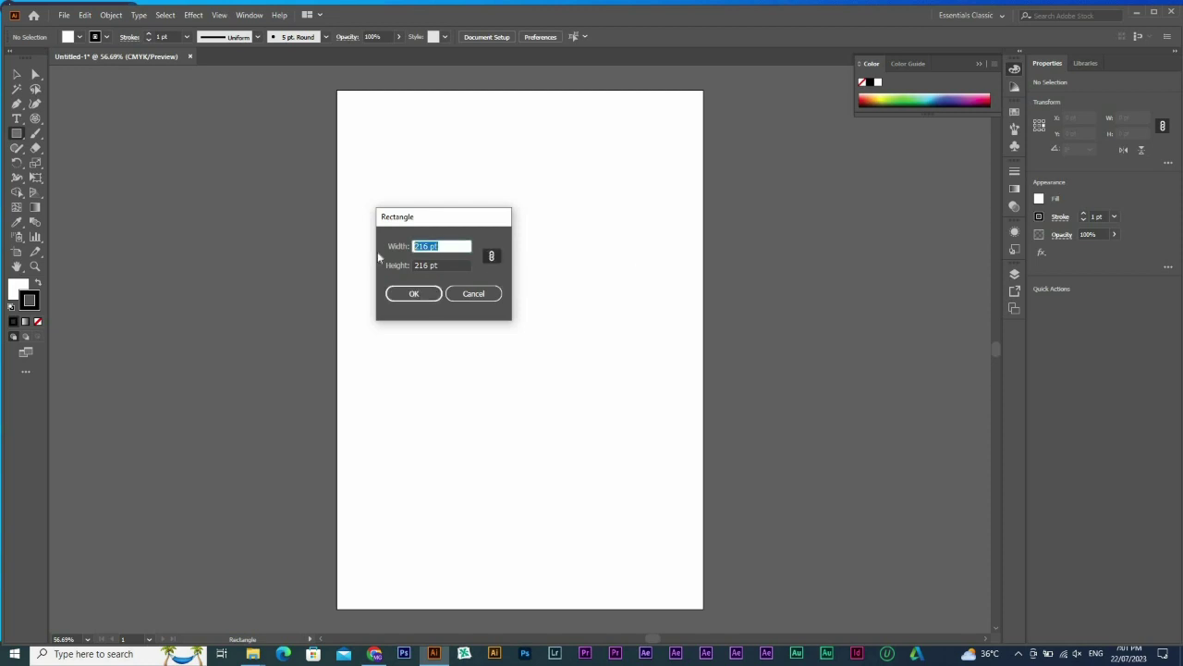
text(500)
key(Tab)
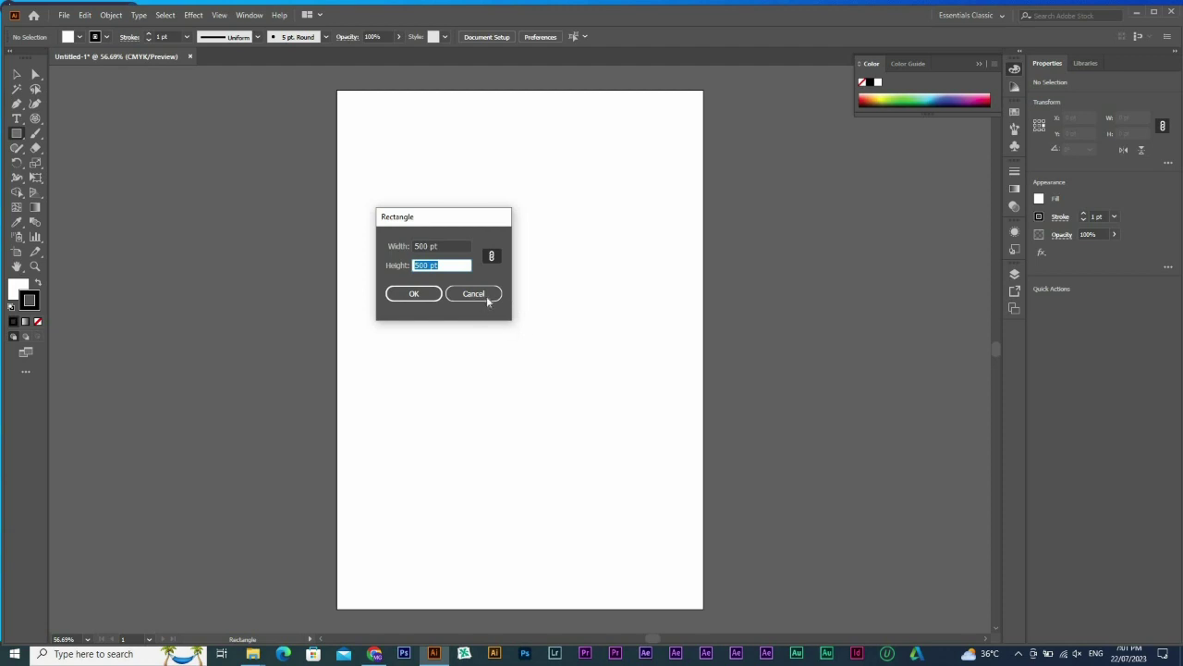
Create the square with a proportional width of 5 in and move it up and left toward the artboard's centre
click(399, 247)
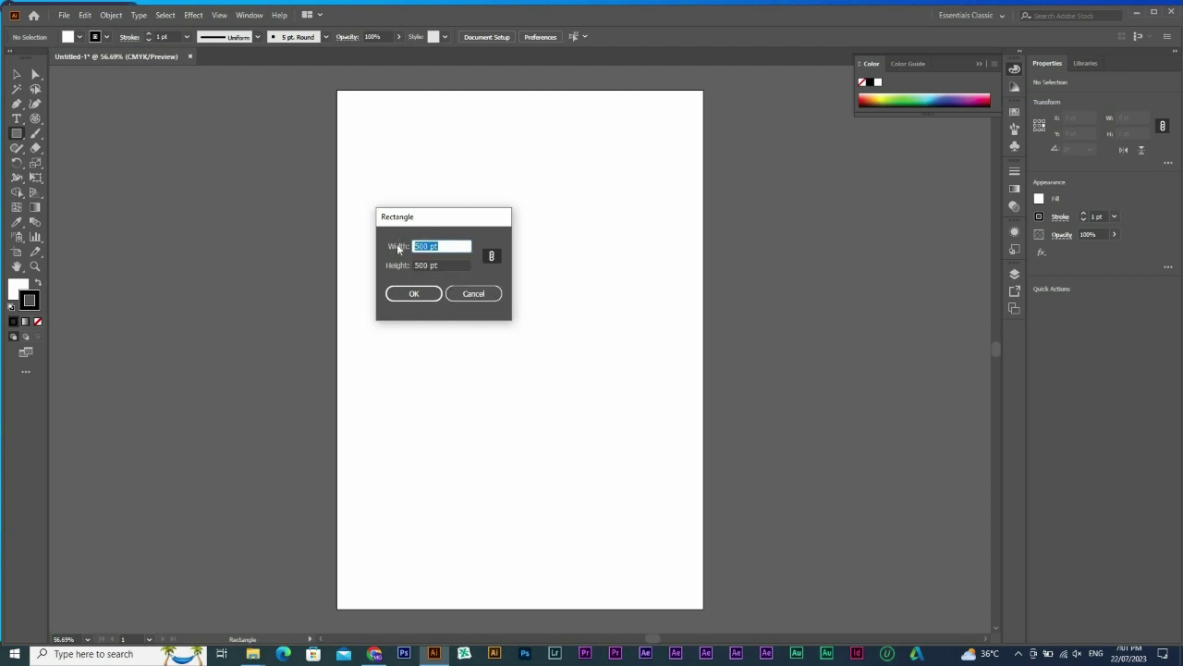
text(5in)
key(Tab)
key(Return)
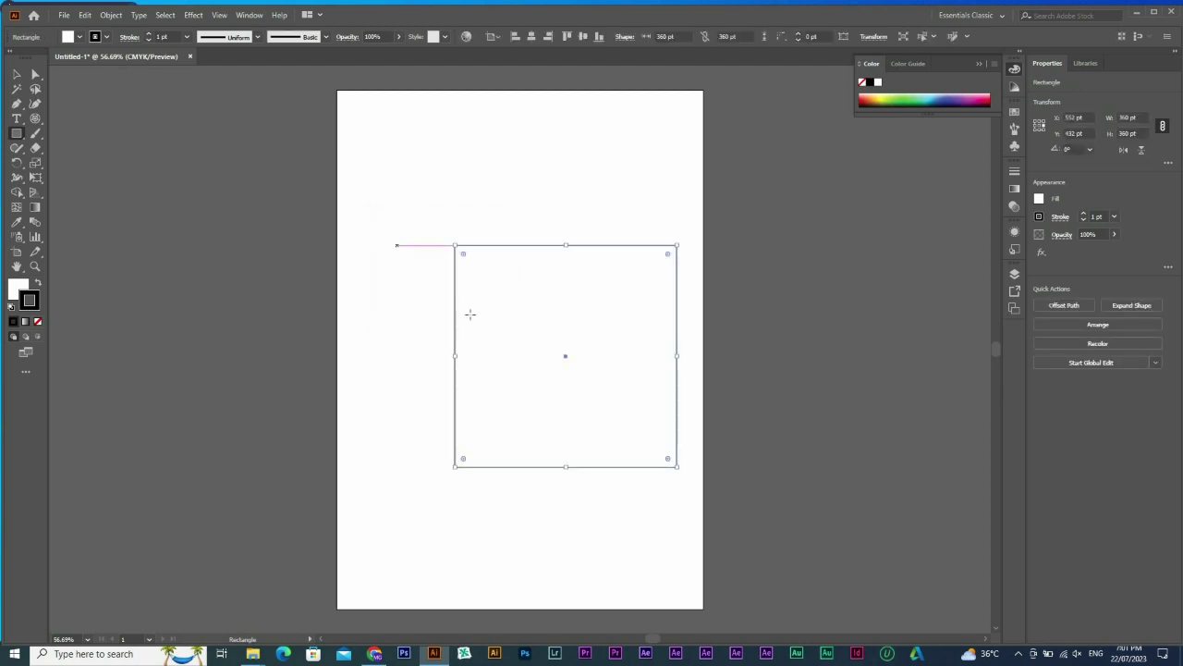
key(v)
drag(485, 248, 415, 231)
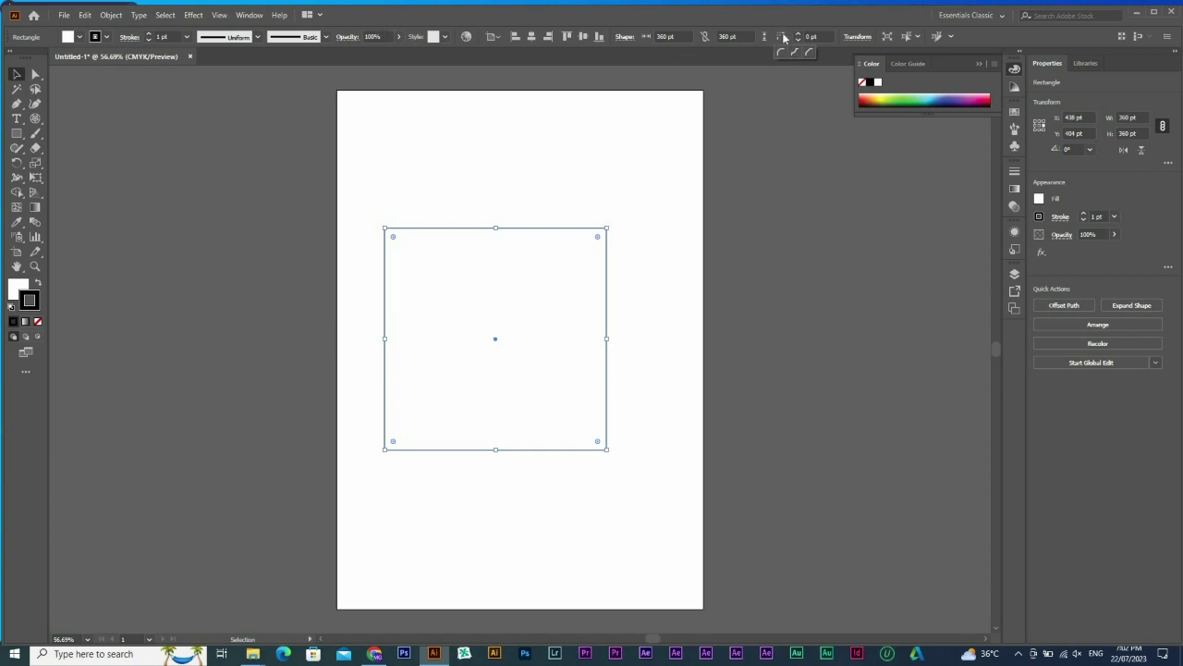
Examine the position, size, rotation and corner options in the square's transform settings
click(858, 37)
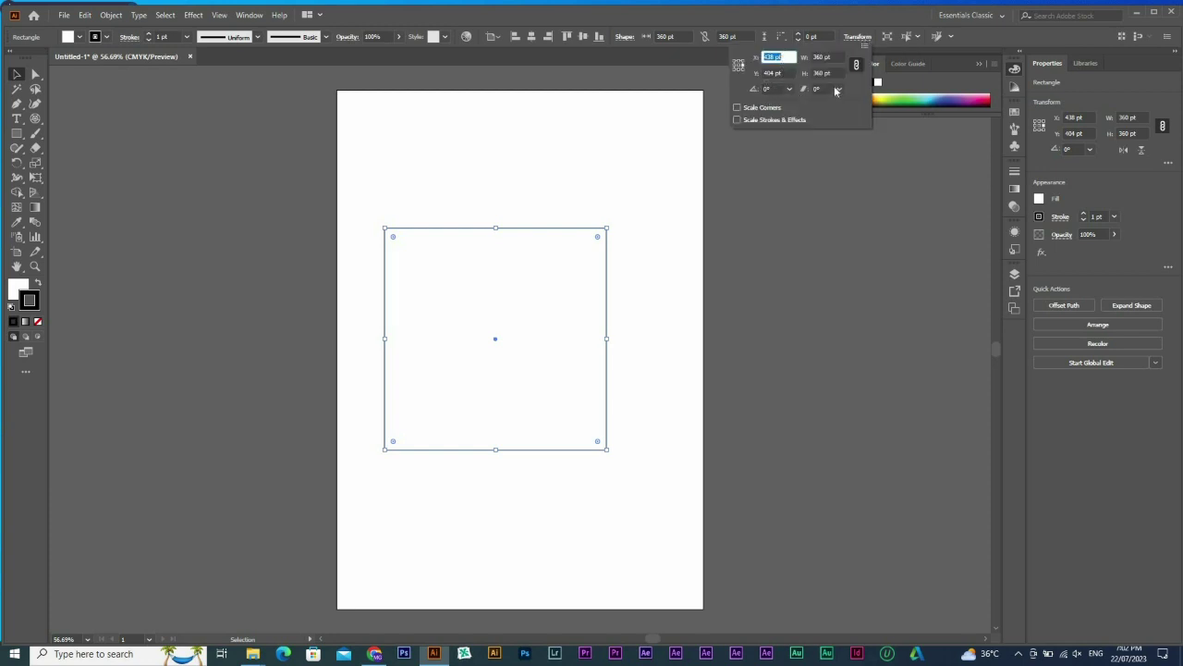
click(613, 232)
drag(618, 231, 645, 241)
key(ctrl+z)
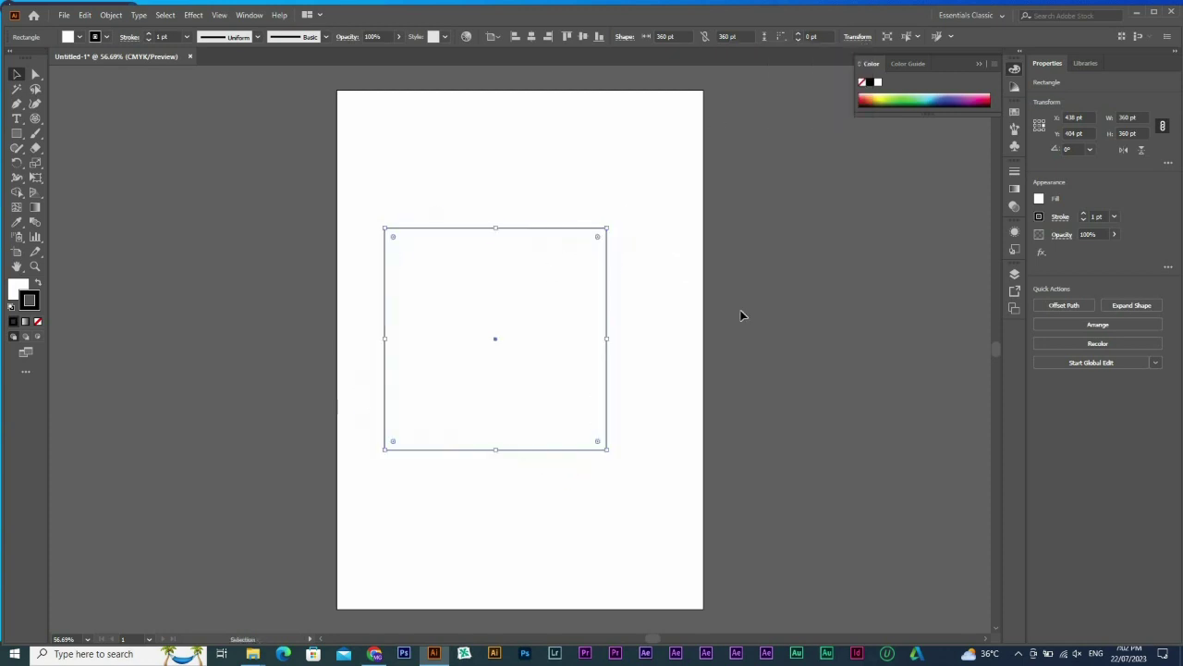
click(1168, 164)
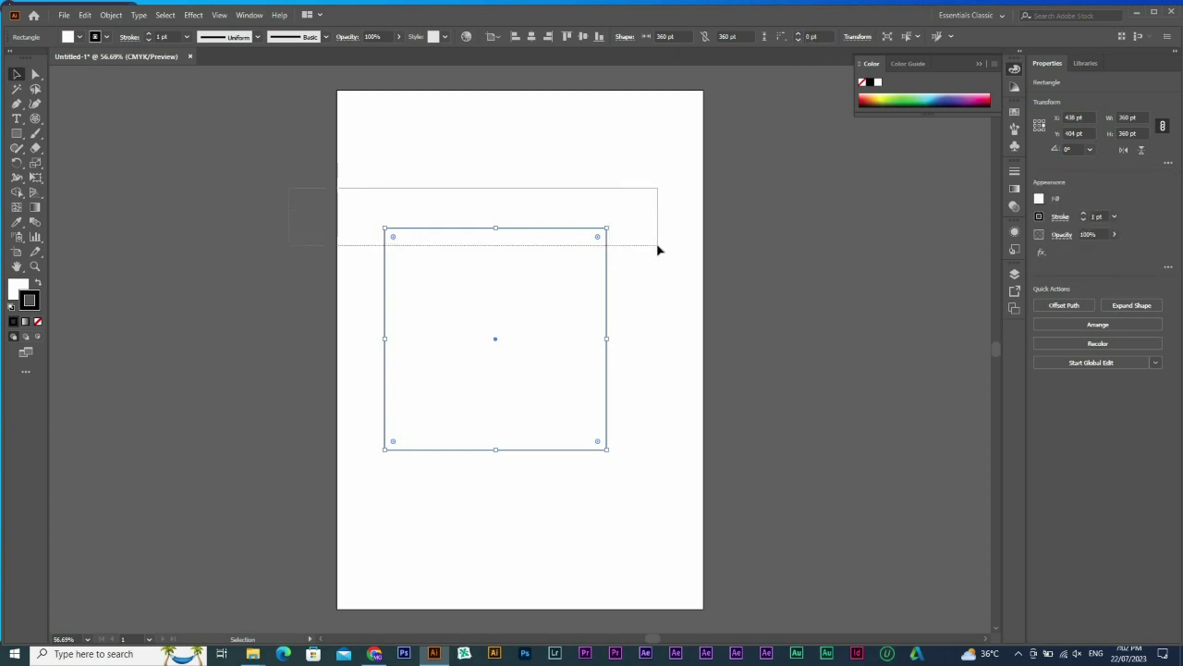
Examine the Transform commands available for the selected square
key(a)
right_click(449, 269)
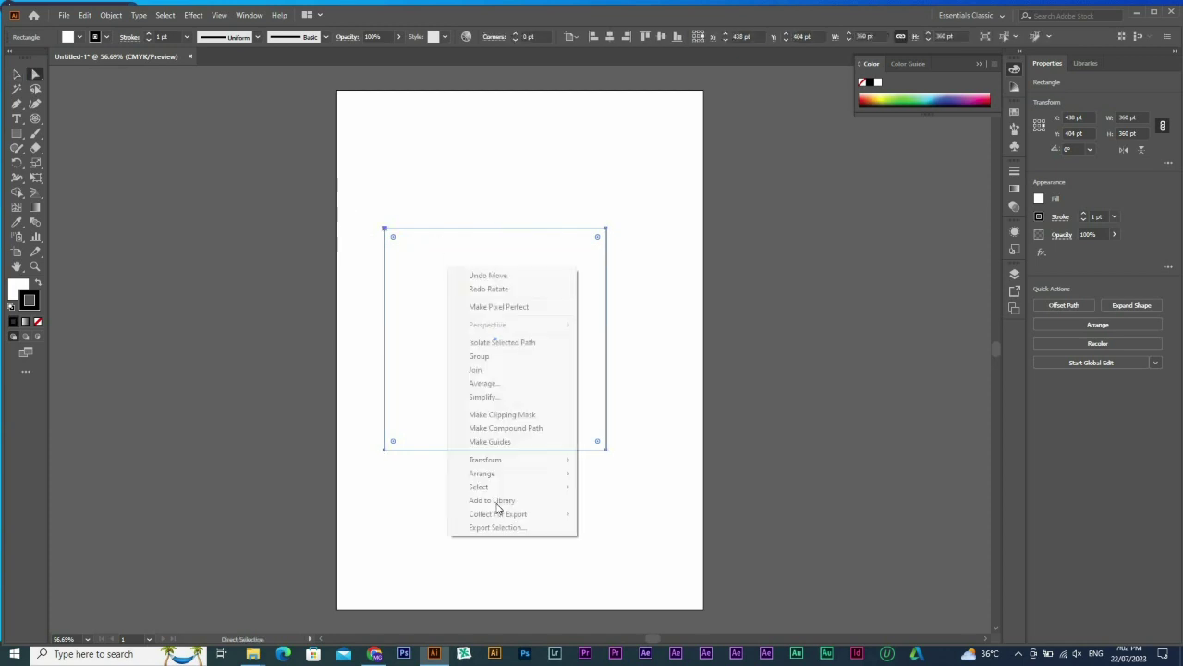
mouse_move(555, 460)
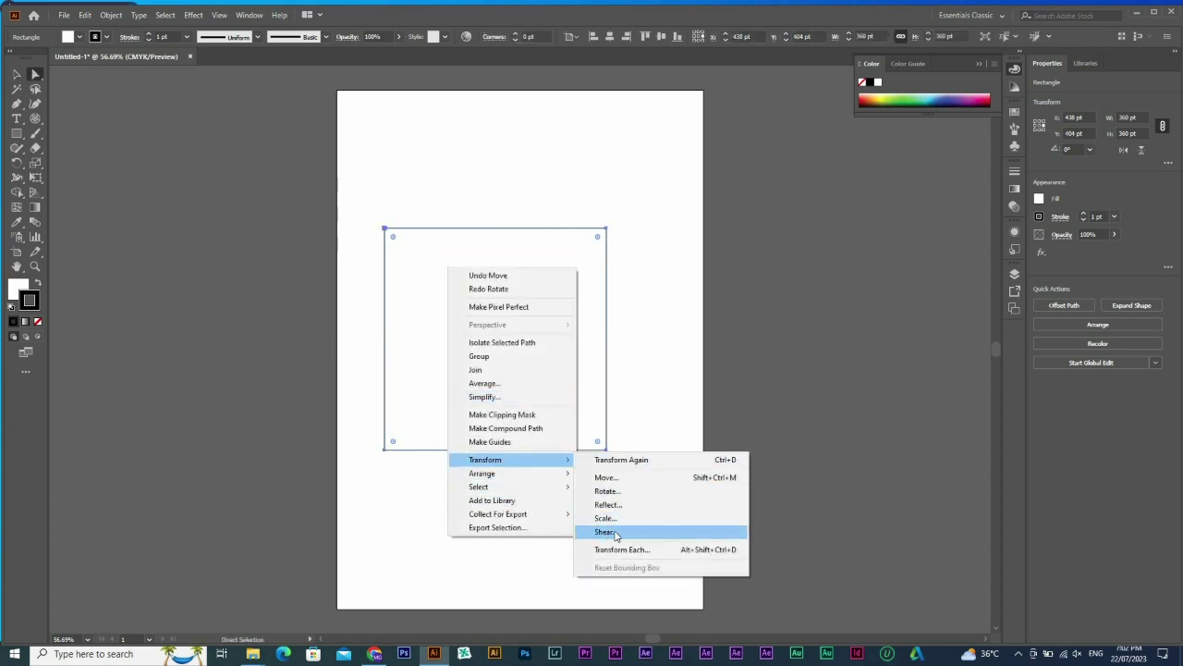
click(655, 243)
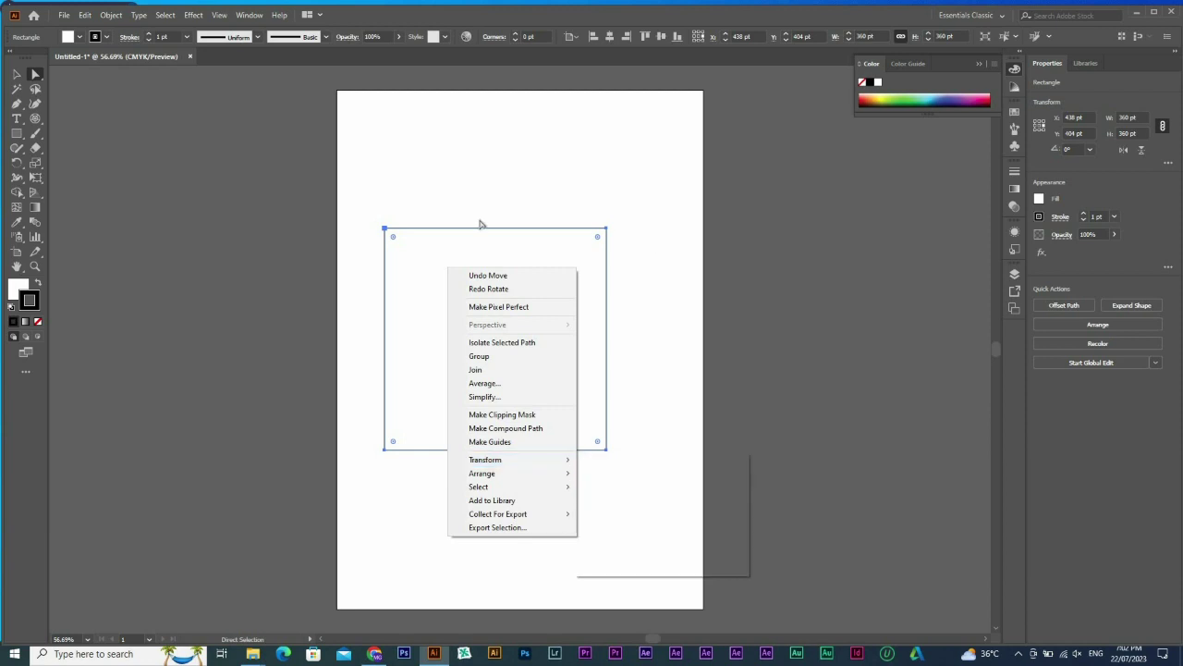
Try moving the square's lower-right corner point upward with direct selection, and undo the change
drag(357, 202, 601, 232)
drag(677, 191, 573, 540)
drag(607, 449, 605, 370)
key(ctrl+z)
key(v)
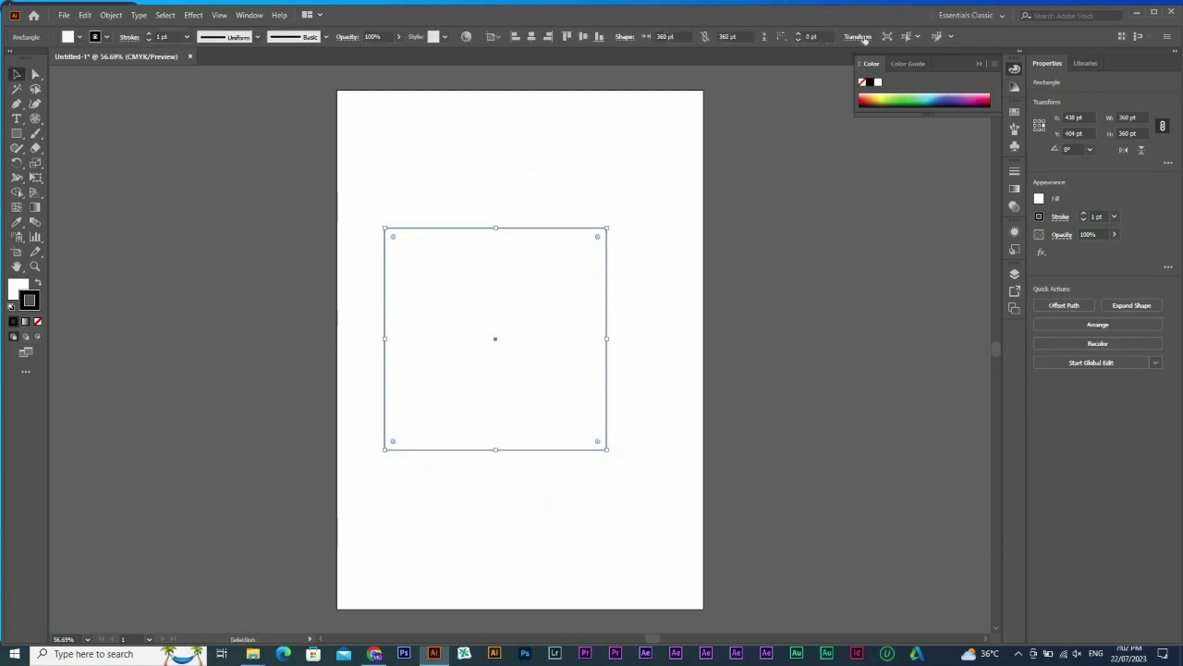
Shear the square into a slightly slanted parallelogram about 423 pt wide, with its upper edge shifted left
click(858, 37)
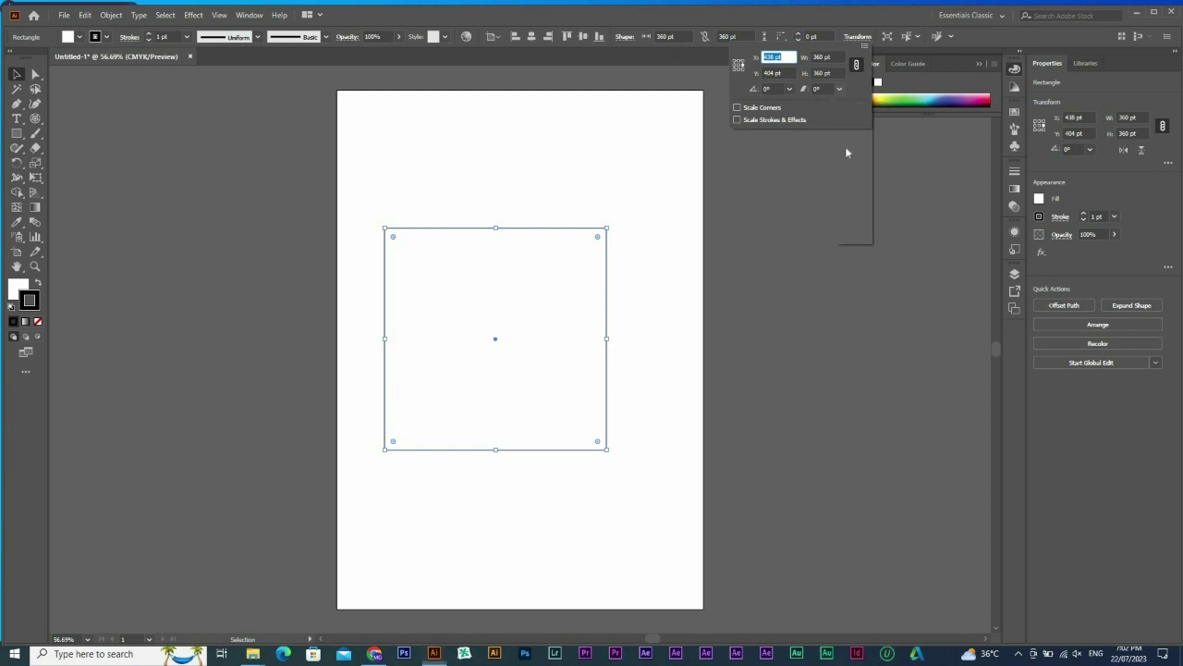
click(840, 89)
click(853, 172)
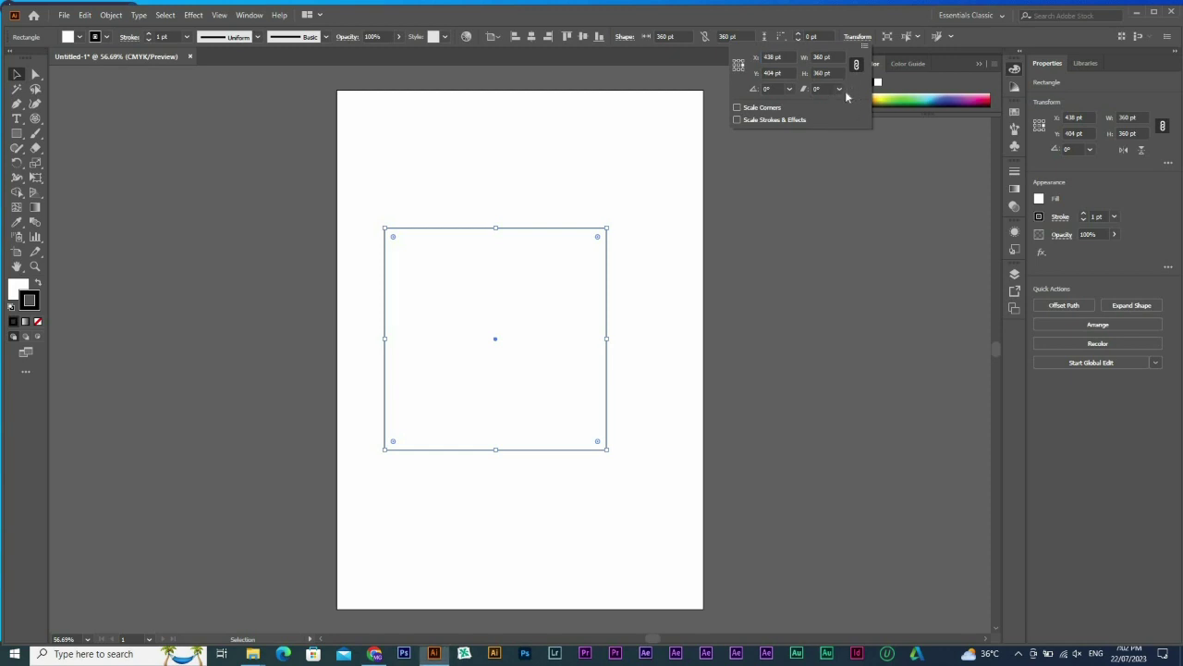
click(840, 88)
click(853, 153)
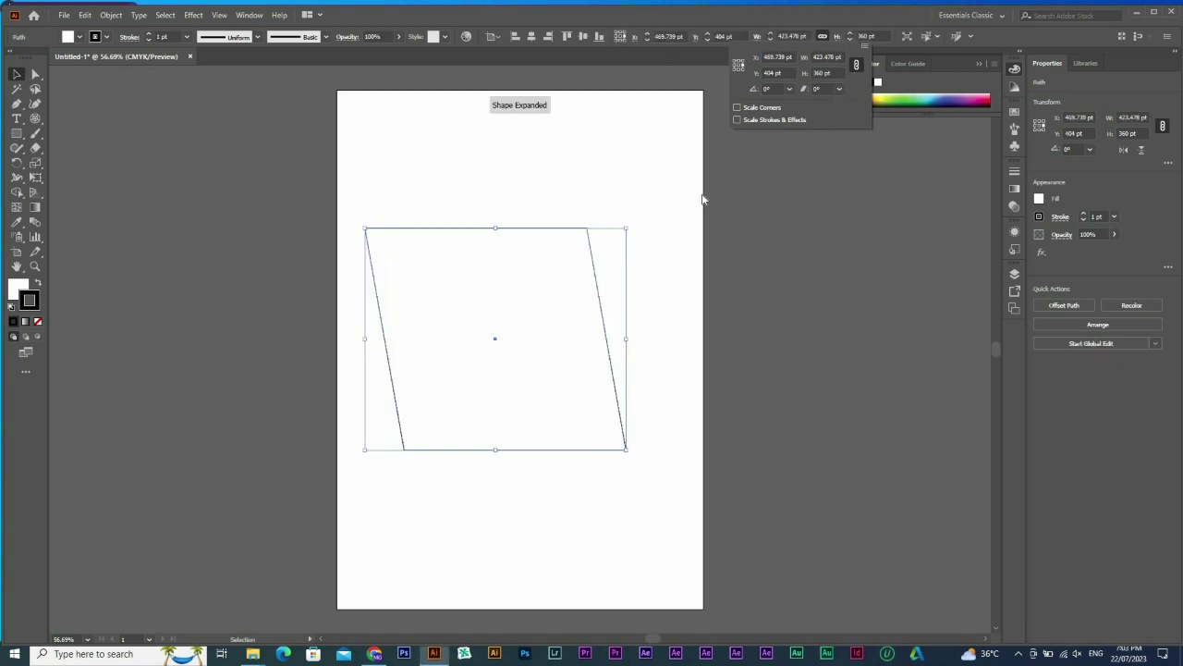
Try a much stronger shear that stretches the parallelogram to about 1047 pt wide, and undo it
click(839, 89)
click(855, 104)
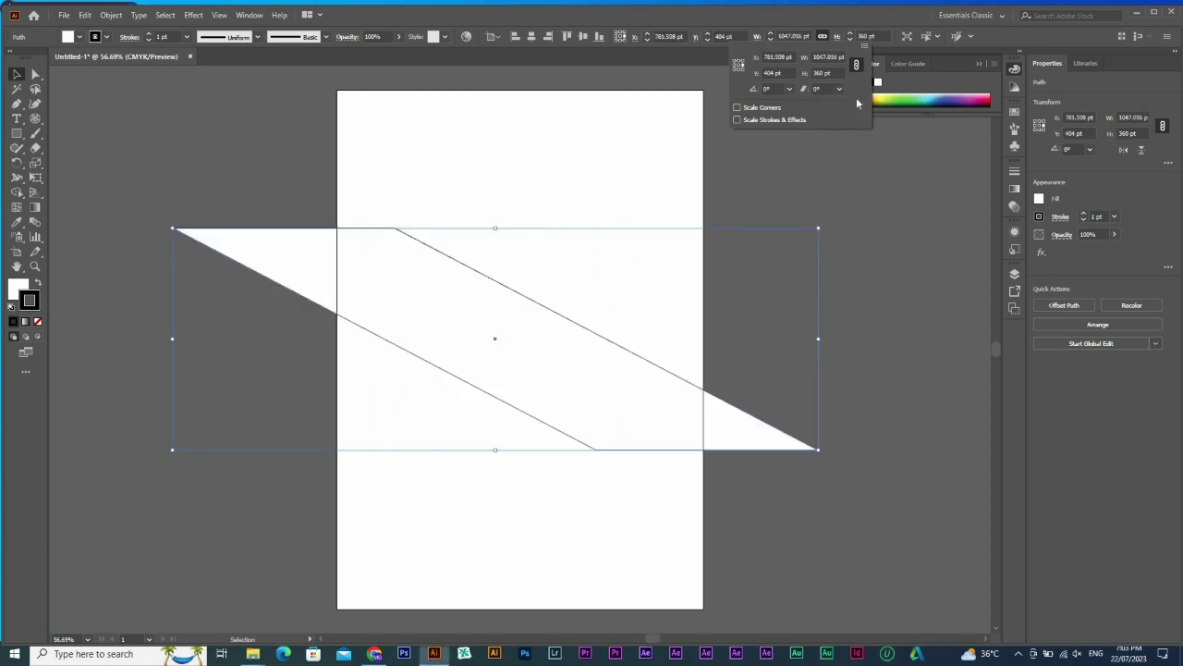
click(847, 222)
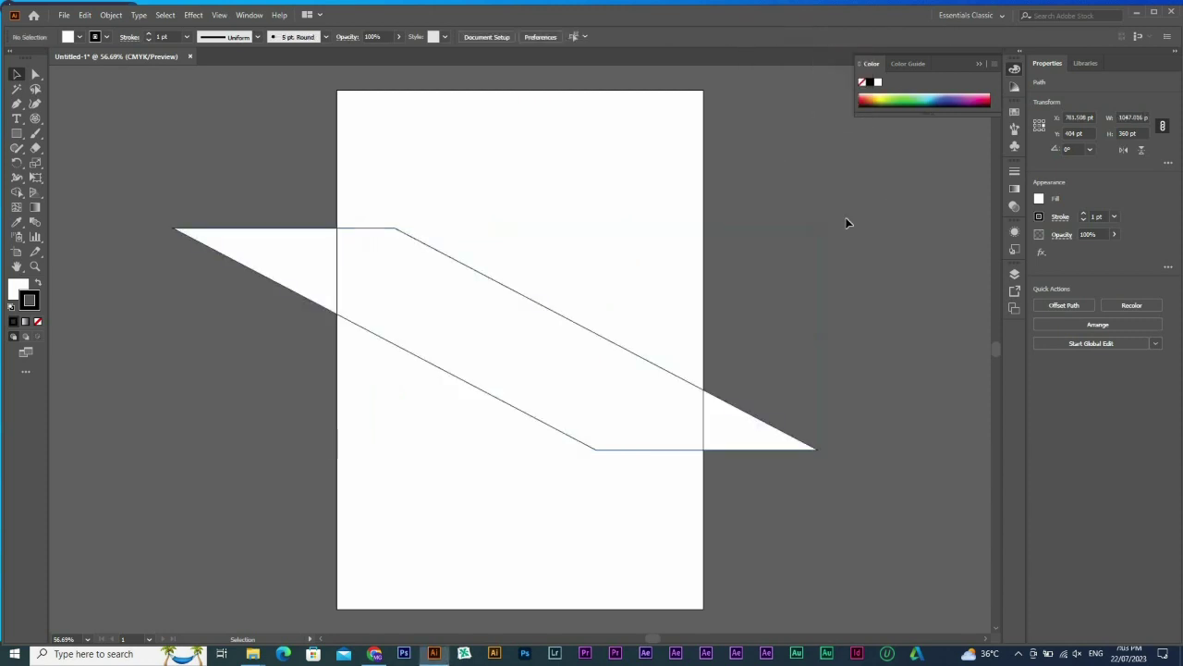
click(249, 239)
key(ctrl+z)
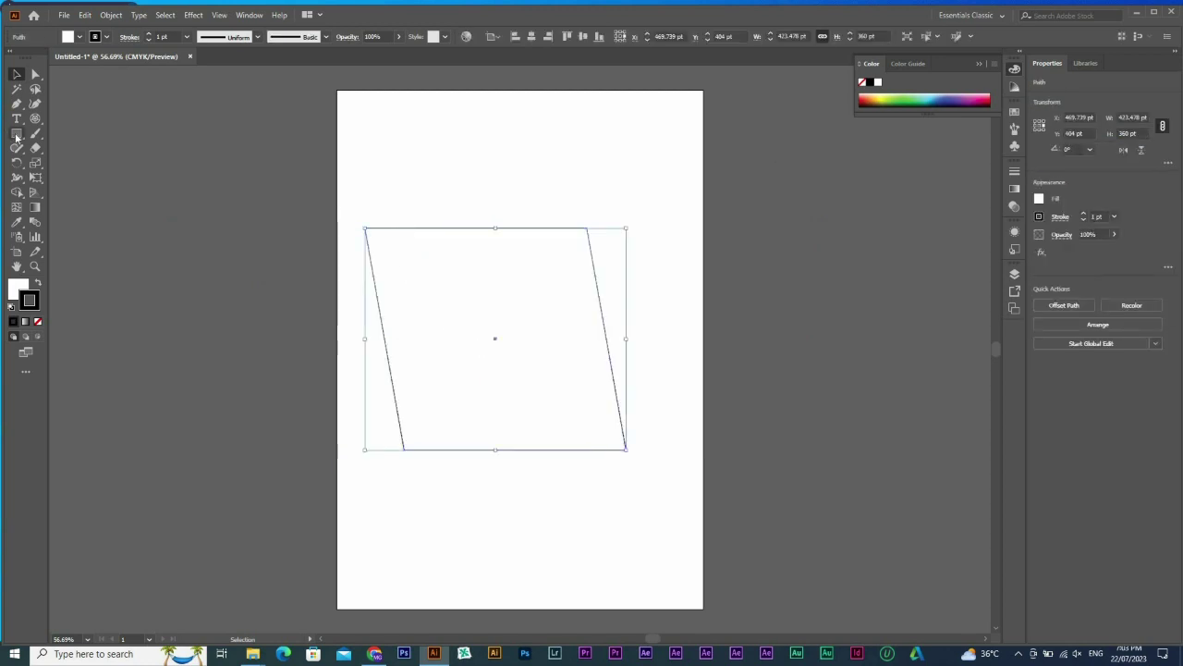
Switch to the Rounded Rectangle tool for drawing in the empty area above the artboard
click(15, 134)
drag(16, 136, 68, 137)
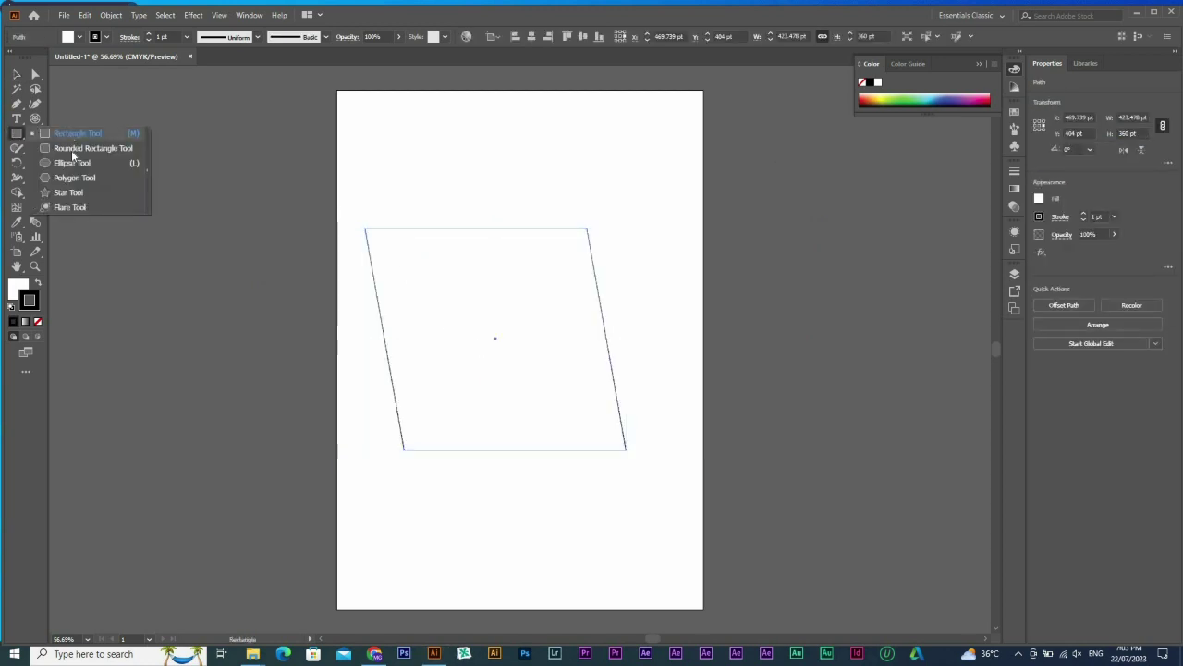
click(71, 150)
drag(491, 175, 467, 402)
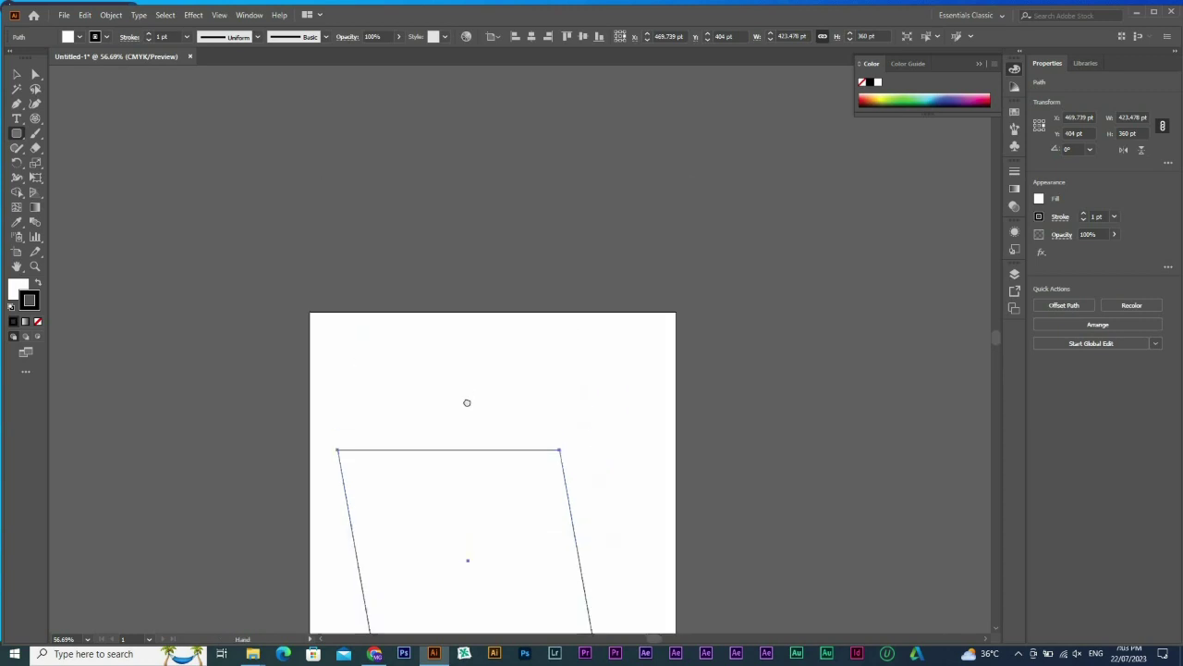
scroll(388, 370, up, 4)
Try drawing a rounded rectangle above the artboard while raising its corner radius to about 124 pt, and undo it
drag(298, 189, 731, 513)
key(Up)
key(Up)
key(Up)
key(Up)
key(Up)
key(Up)
key(Up)
key(Up)
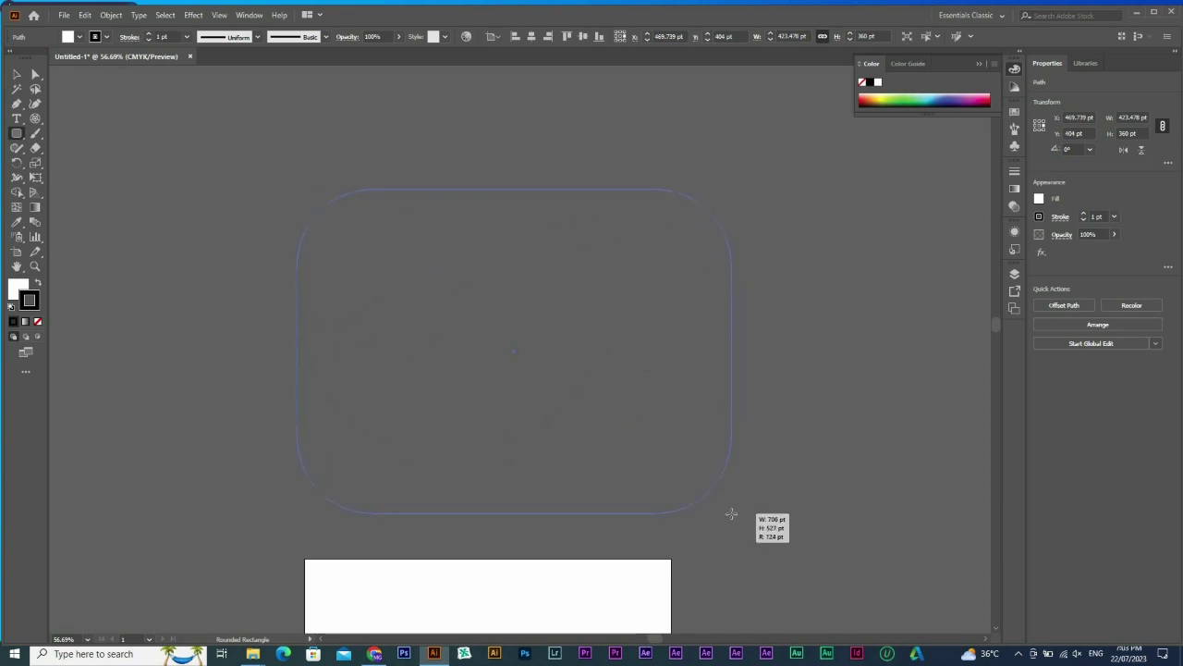
drag(553, 392, 546, 428)
key(ctrl+z)
Create a rounded rectangle by exact dimensions, 408 pt wide and 396 pt high with an 89 pt corner radius, above and right of the artboard
click(675, 298)
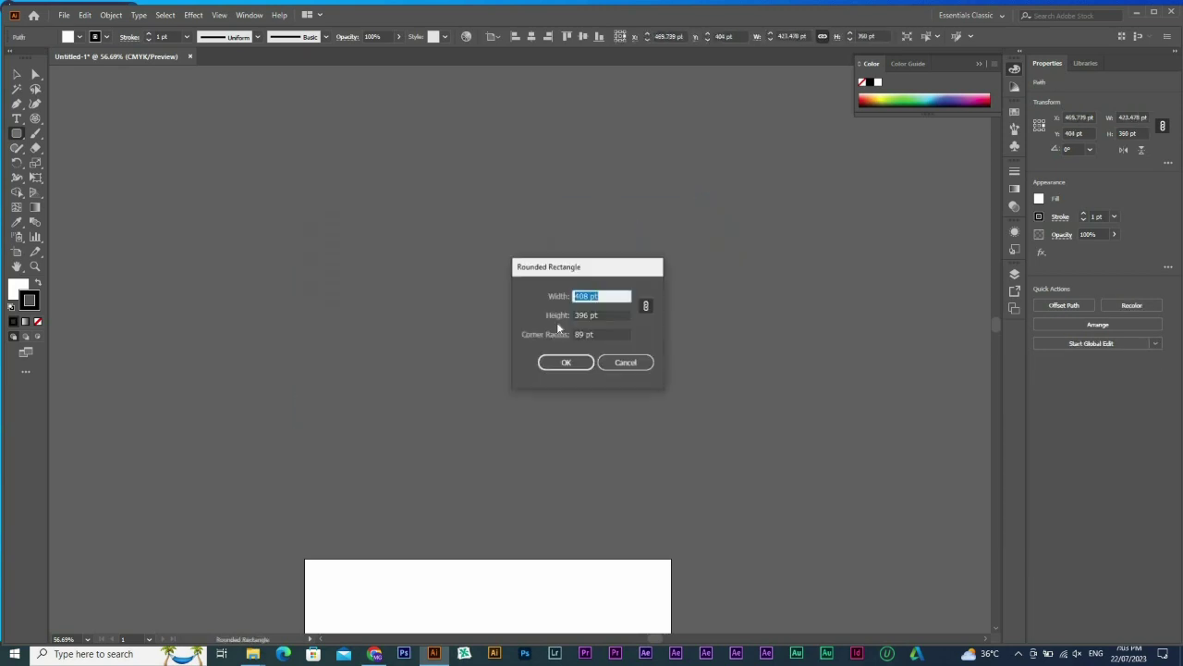
drag(605, 335, 544, 337)
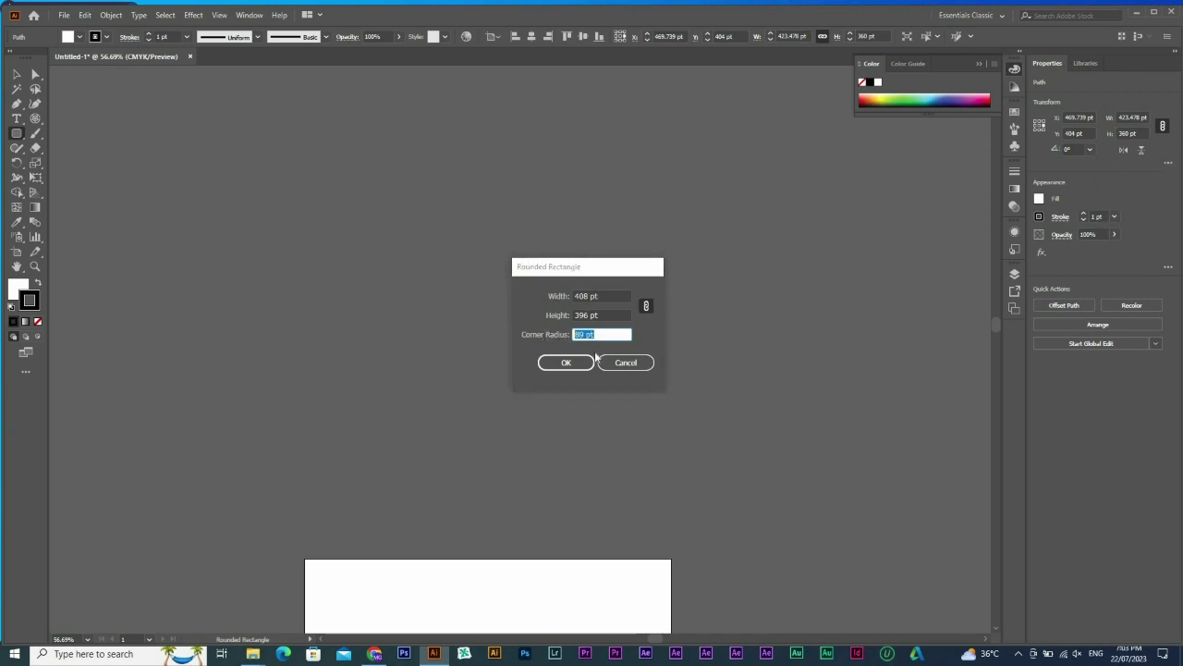
click(555, 362)
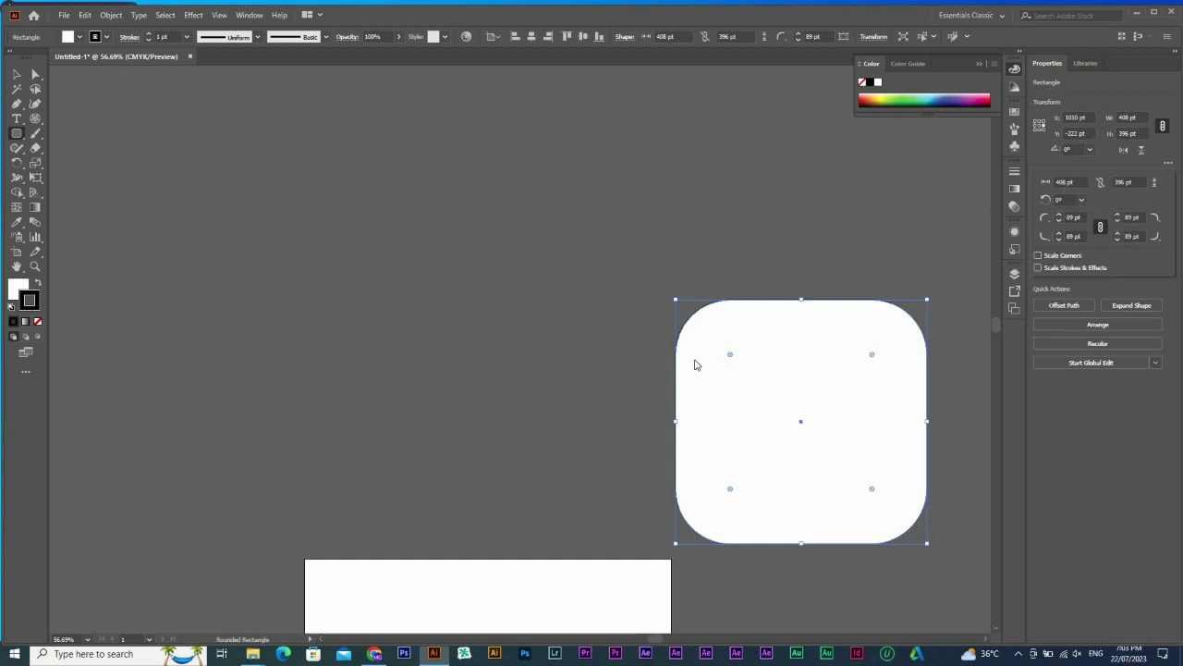
Draw a circle about 457 pt in diameter with the Ellipse tool, left of the rounded rectangle
click(14, 137)
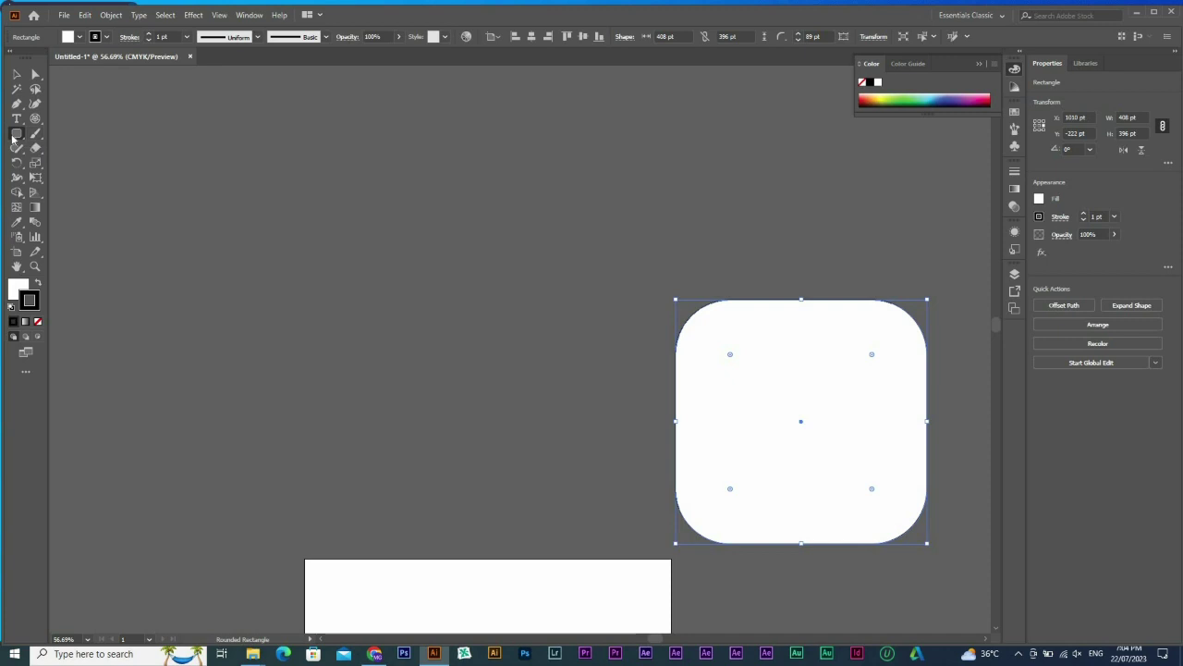
drag(14, 139, 65, 169)
drag(120, 226, 277, 203)
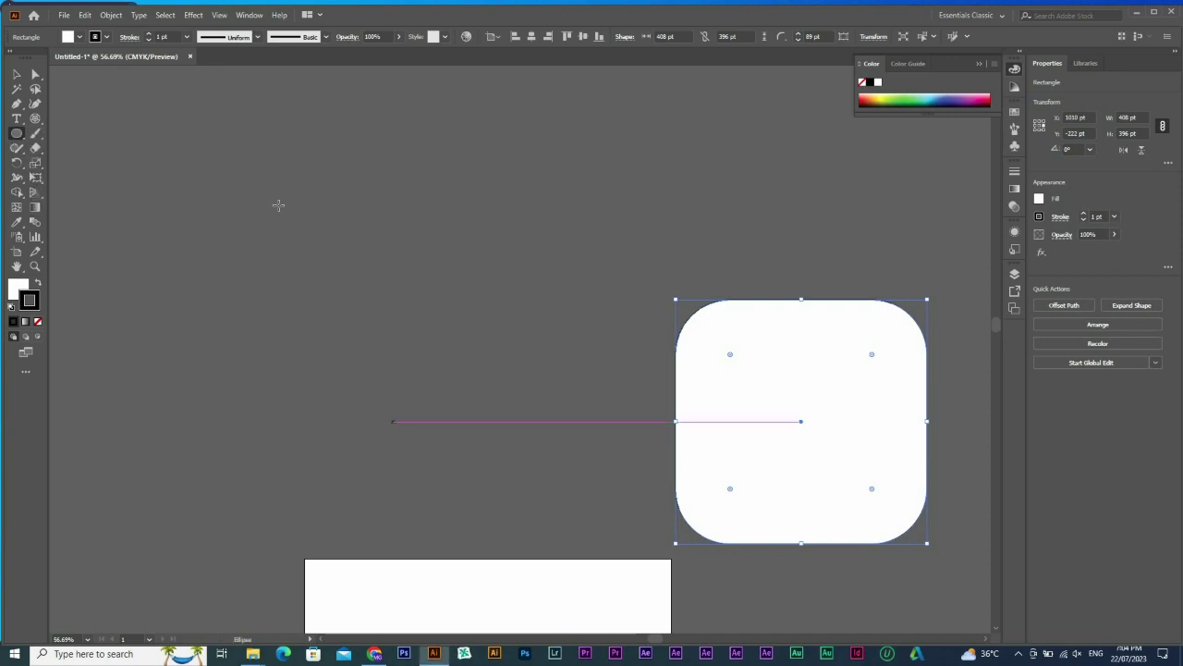
mouse_move(411, 331)
mouse_down()
mouse_move(600, 494)
mouse_move(585, 468)
mouse_move(630, 502)
mouse_move(618, 490)
mouse_up()
drag(575, 446, 571, 442)
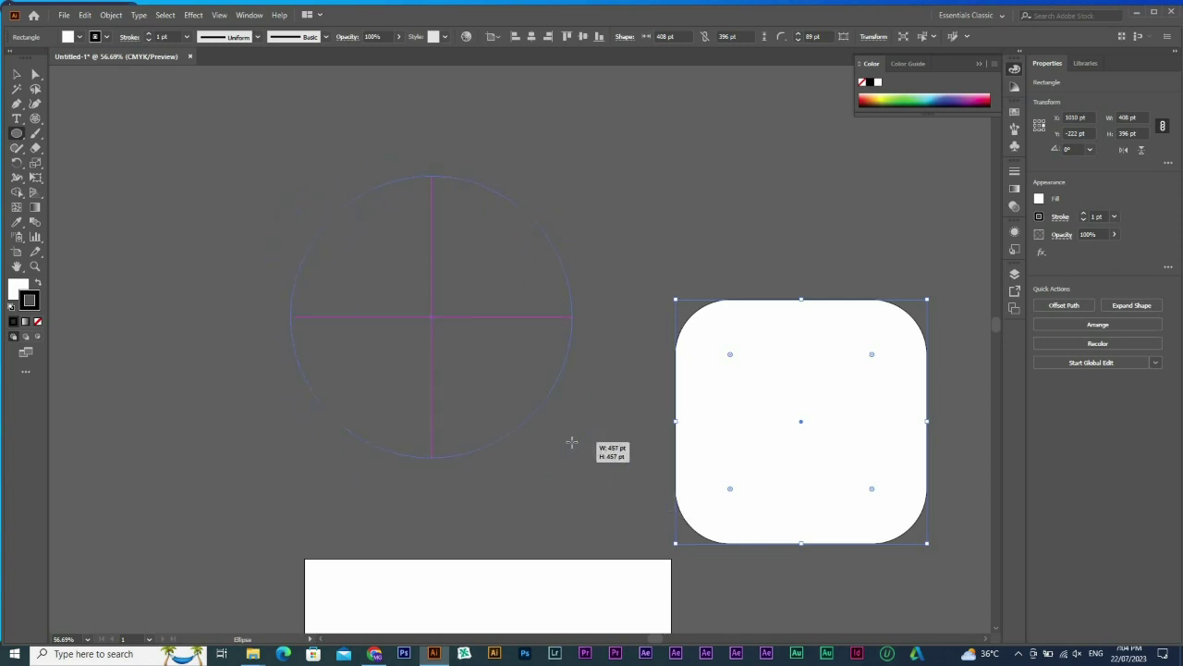
Examine the size, rotation and pie angle options in the circle's transform settings
key(v)
key(space)
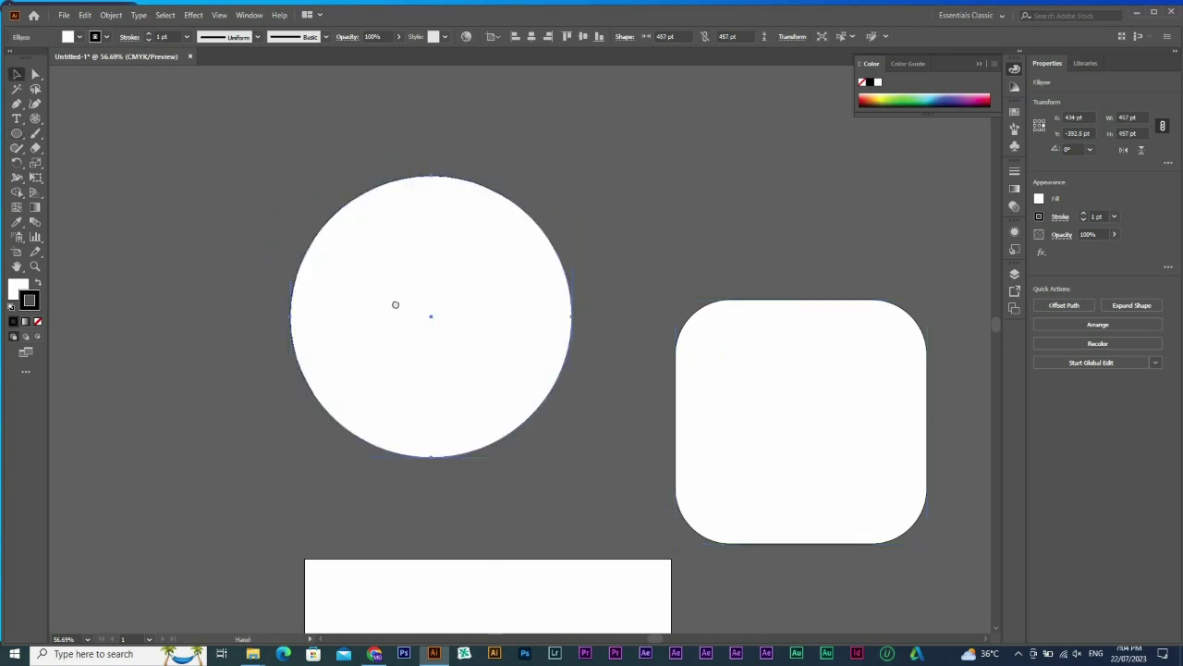
drag(396, 304, 385, 387)
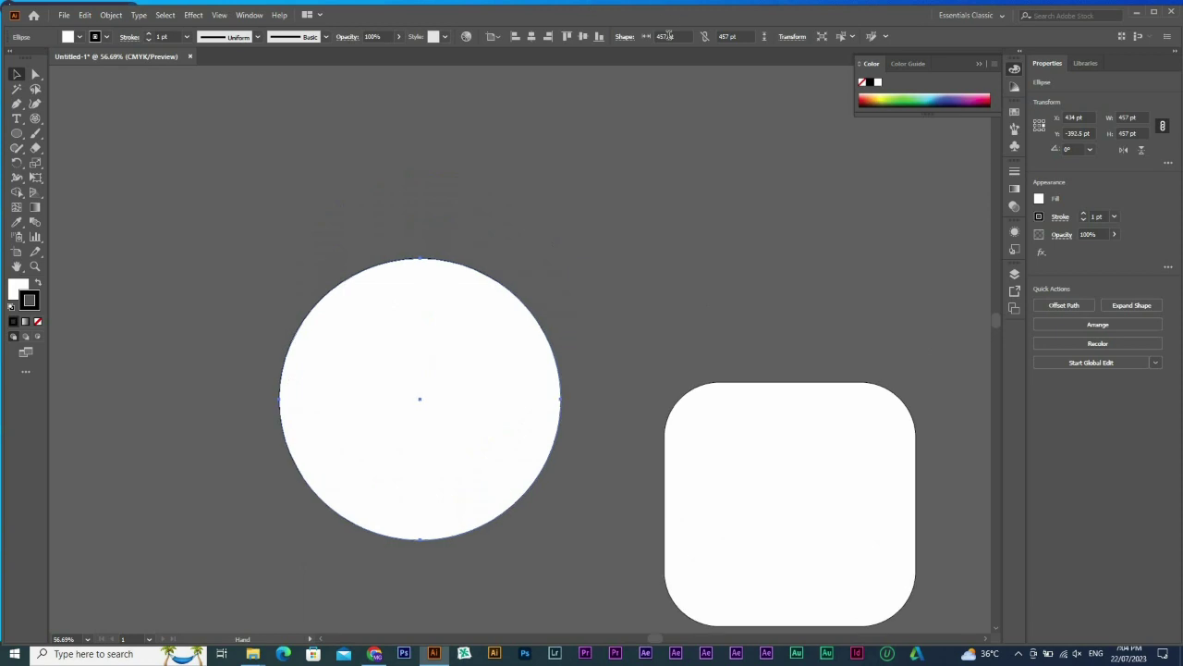
click(792, 37)
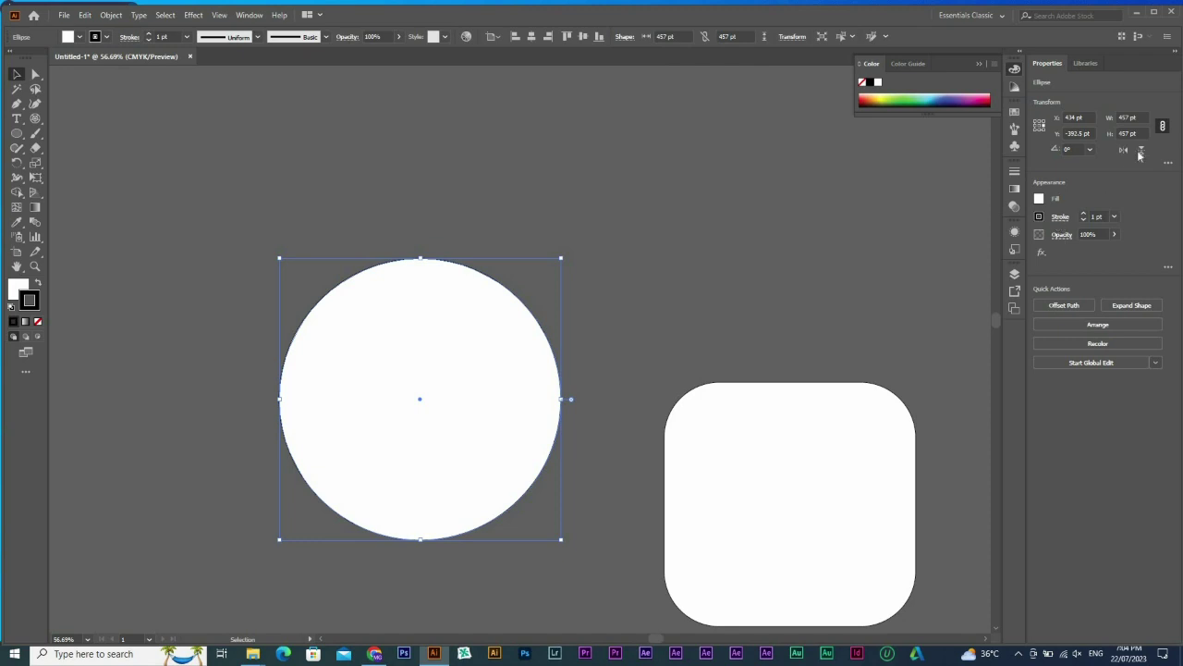
click(1167, 164)
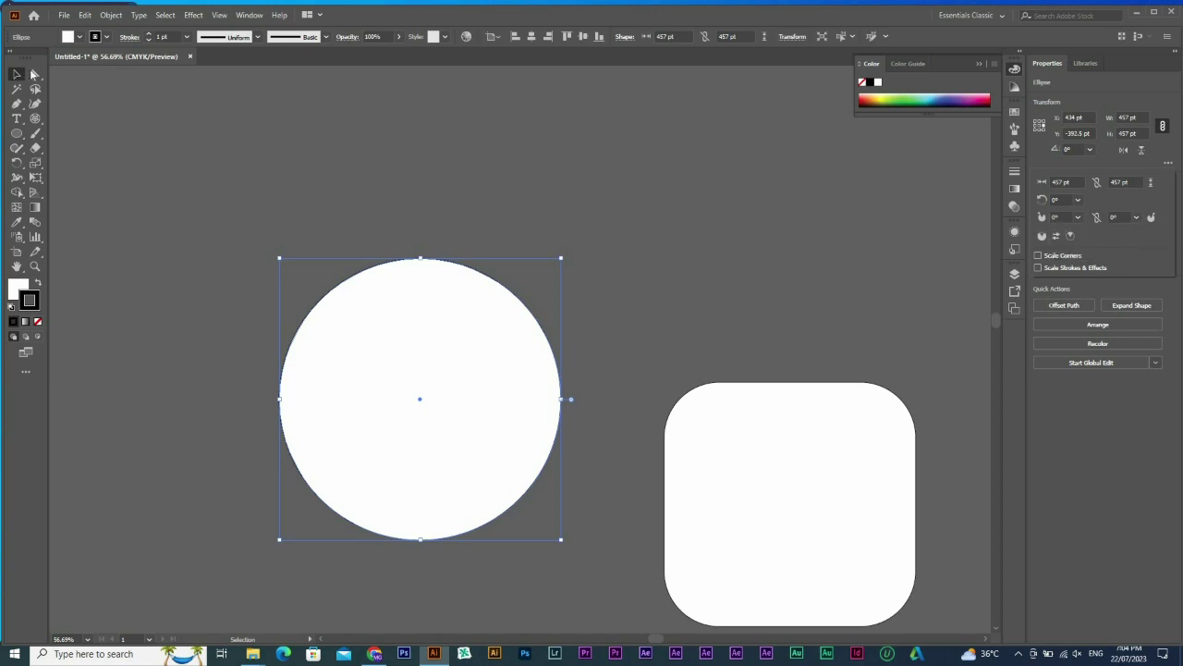
Cut a pie opening from about 321° to 32° out of the circle and place a copy above the rounded rectangle
click(435, 340)
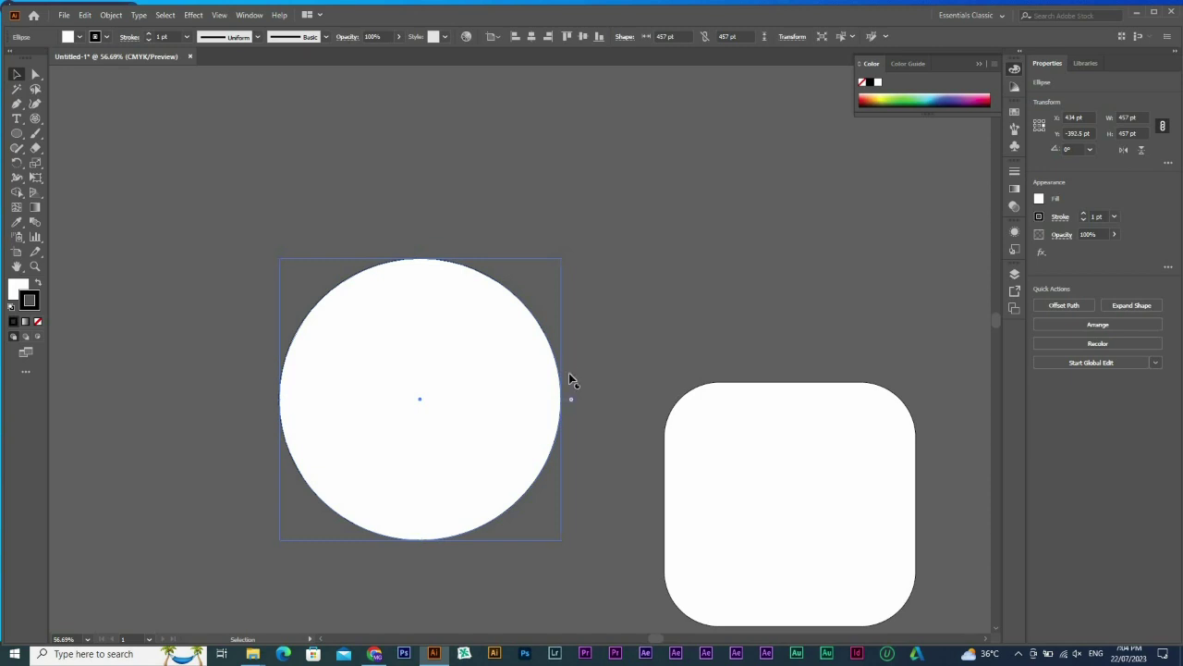
drag(569, 375, 547, 317)
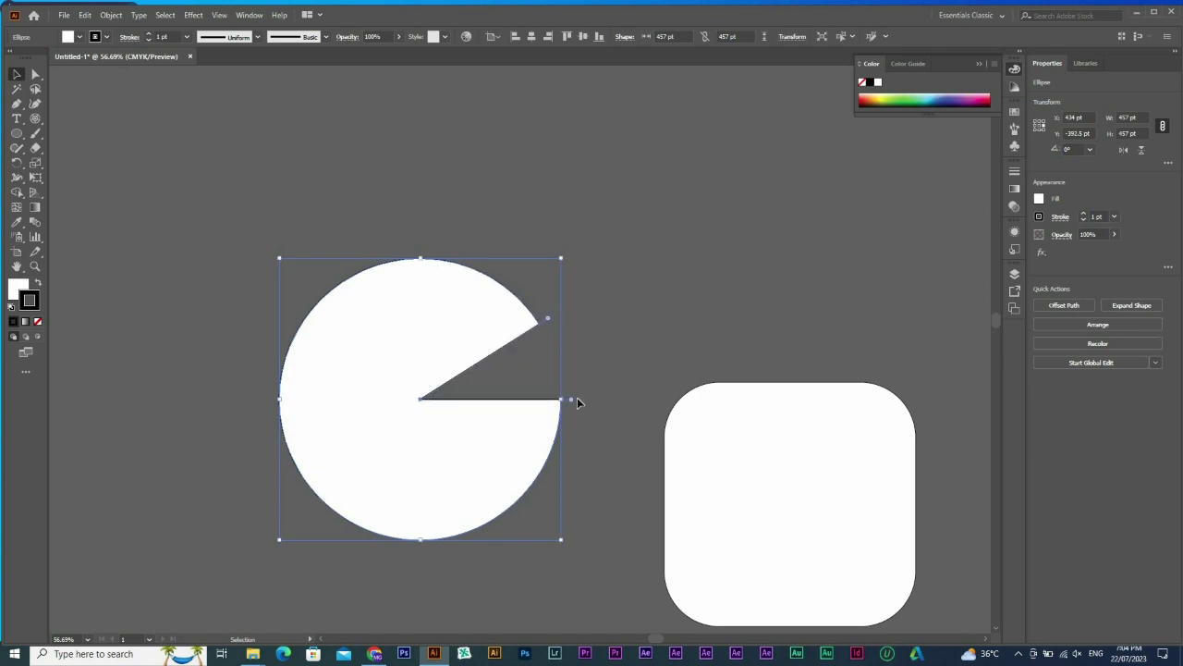
drag(572, 399, 556, 451)
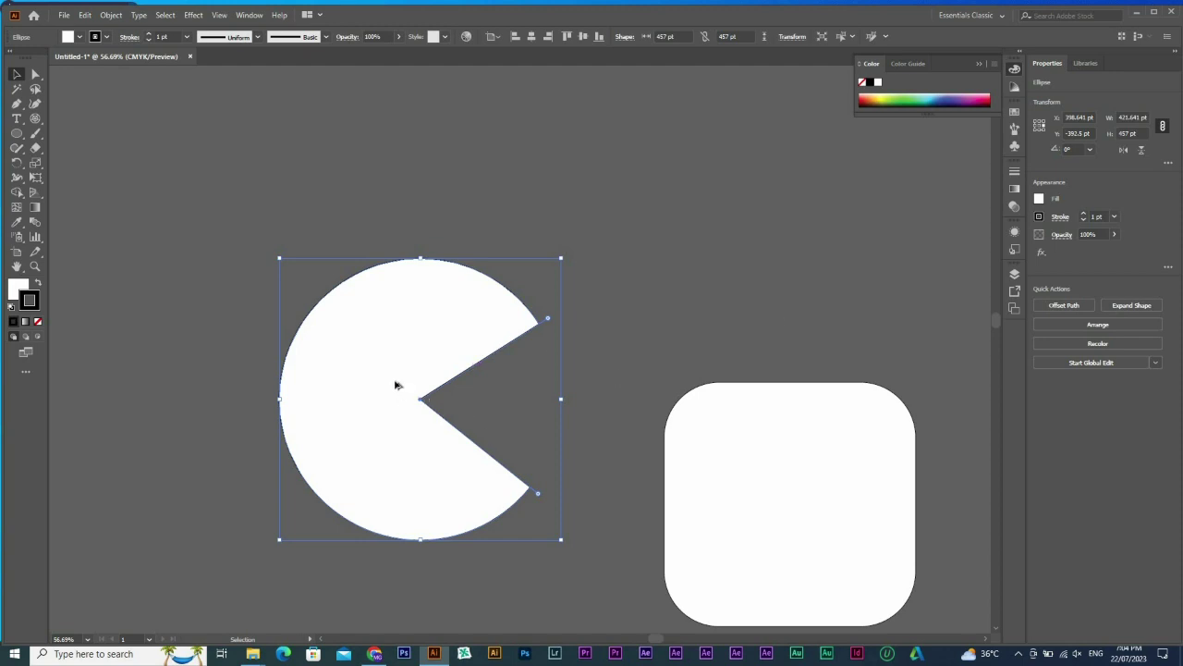
drag(414, 363, 746, 228)
click(445, 346)
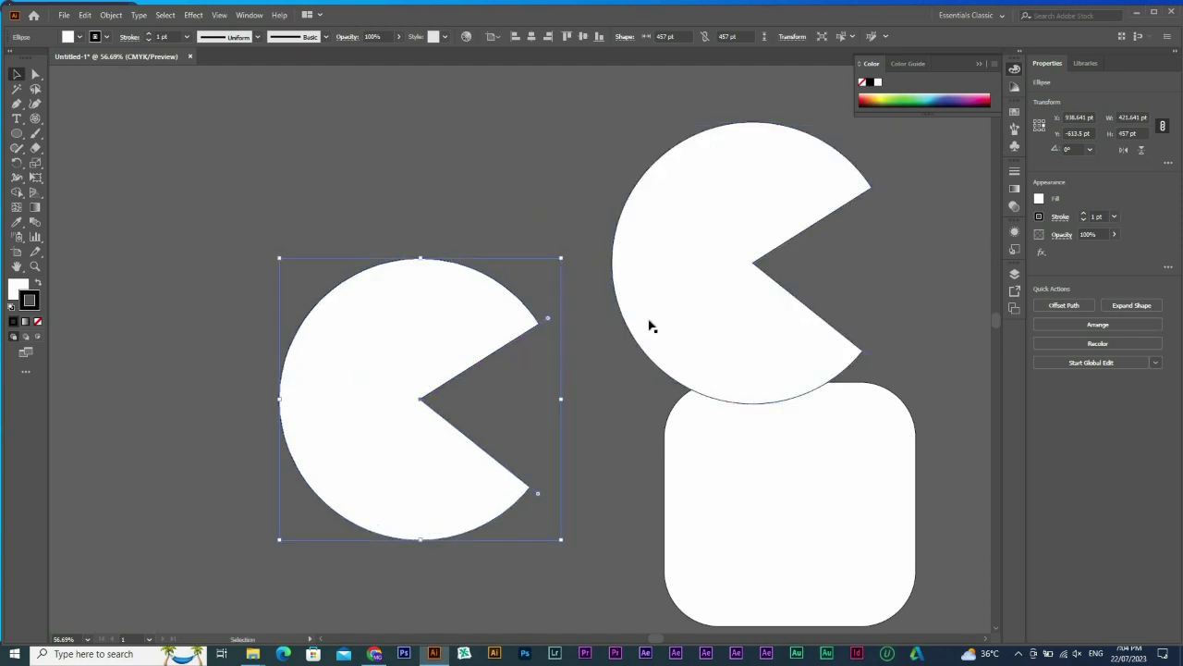
Set the original pie's start angle to 240° and then to 180°
click(1168, 163)
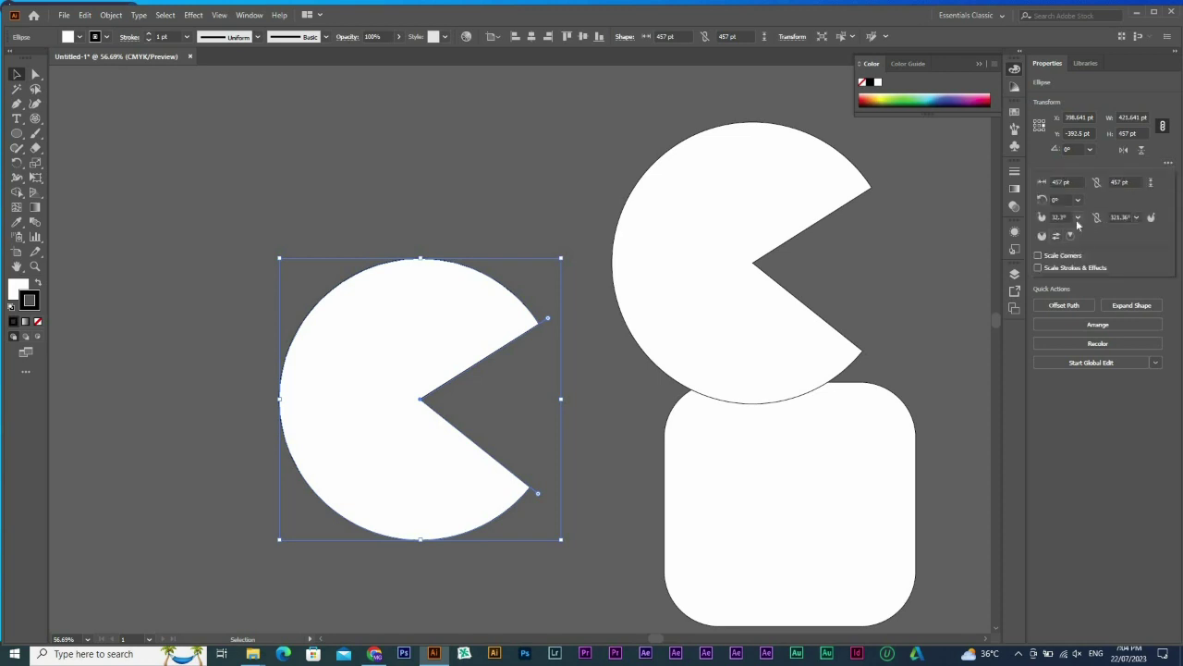
click(1078, 216)
click(1091, 352)
click(1077, 218)
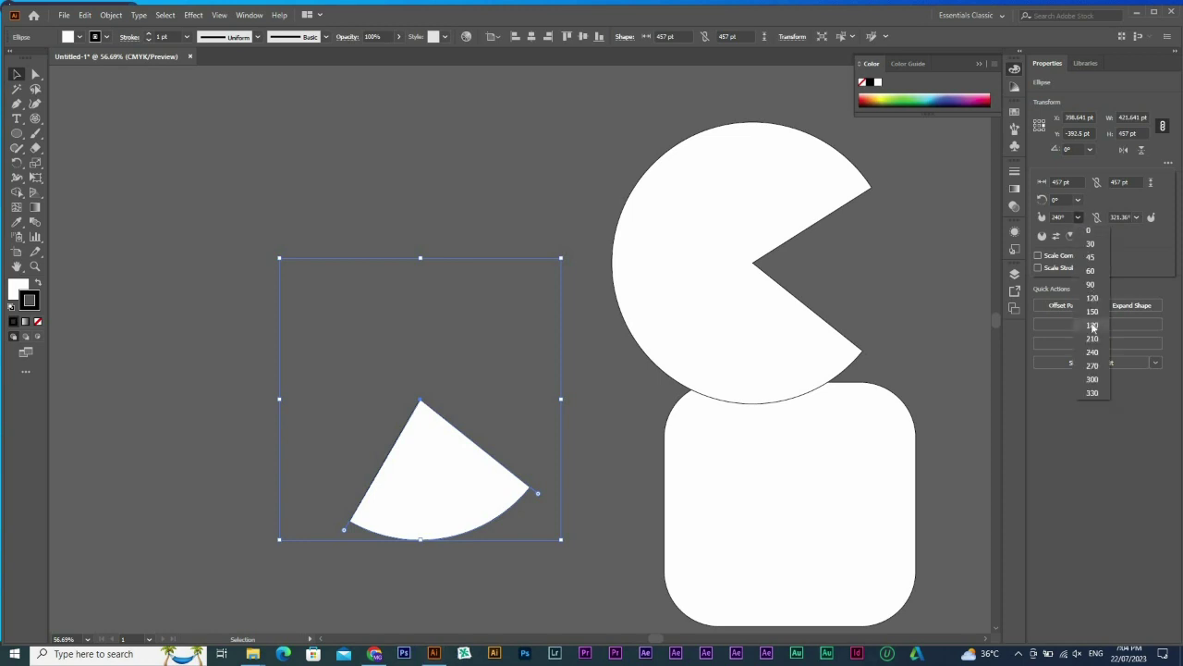
click(1093, 324)
Restore the original pie to a full circle and cut a wider wedge opening out of its right side
click(270, 401)
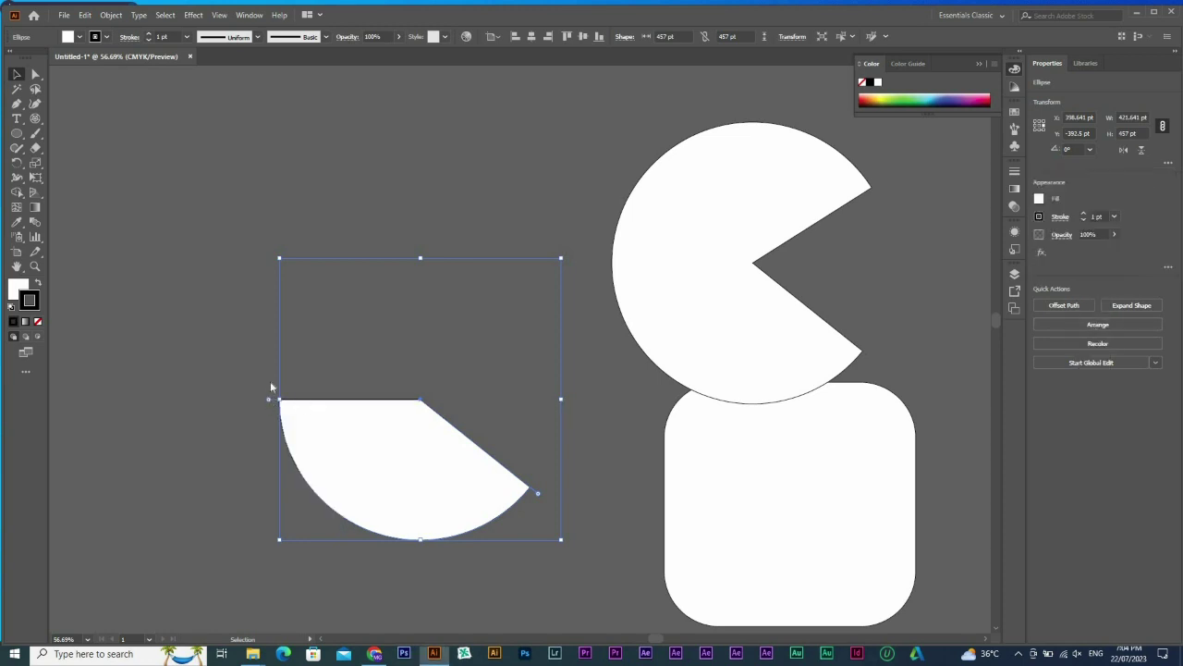
double_click(267, 398)
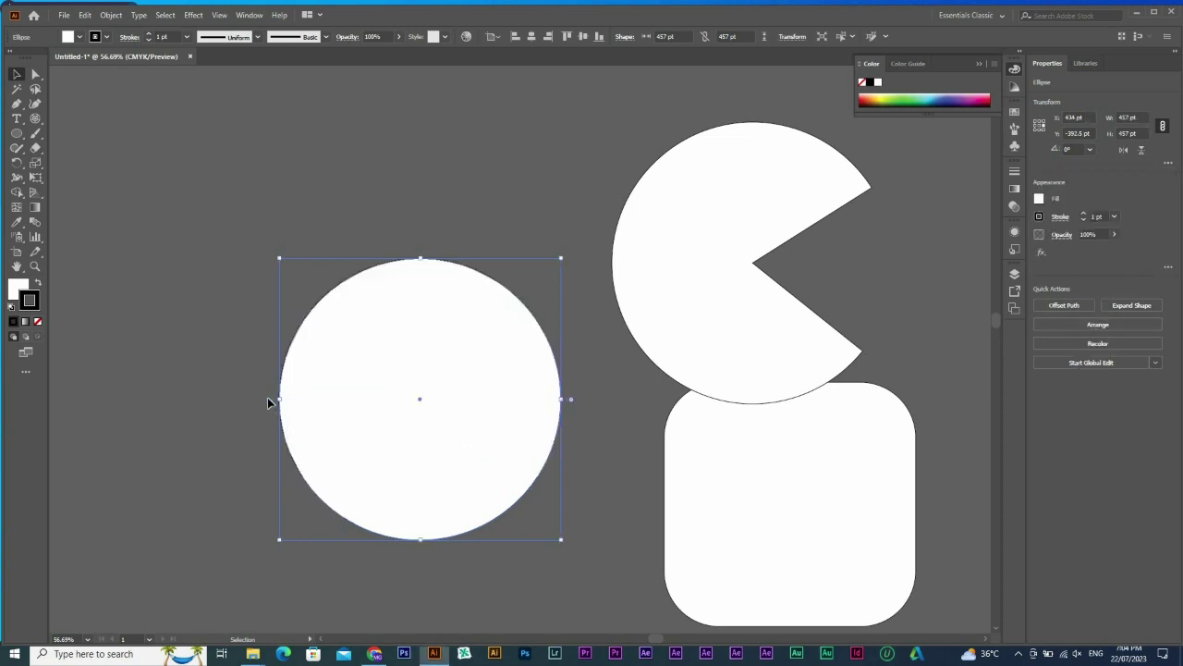
mouse_move(231, 398)
mouse_down()
mouse_move(271, 407)
mouse_move(345, 295)
mouse_move(492, 355)
mouse_move(482, 313)
mouse_move(481, 327)
mouse_up()
key(b)
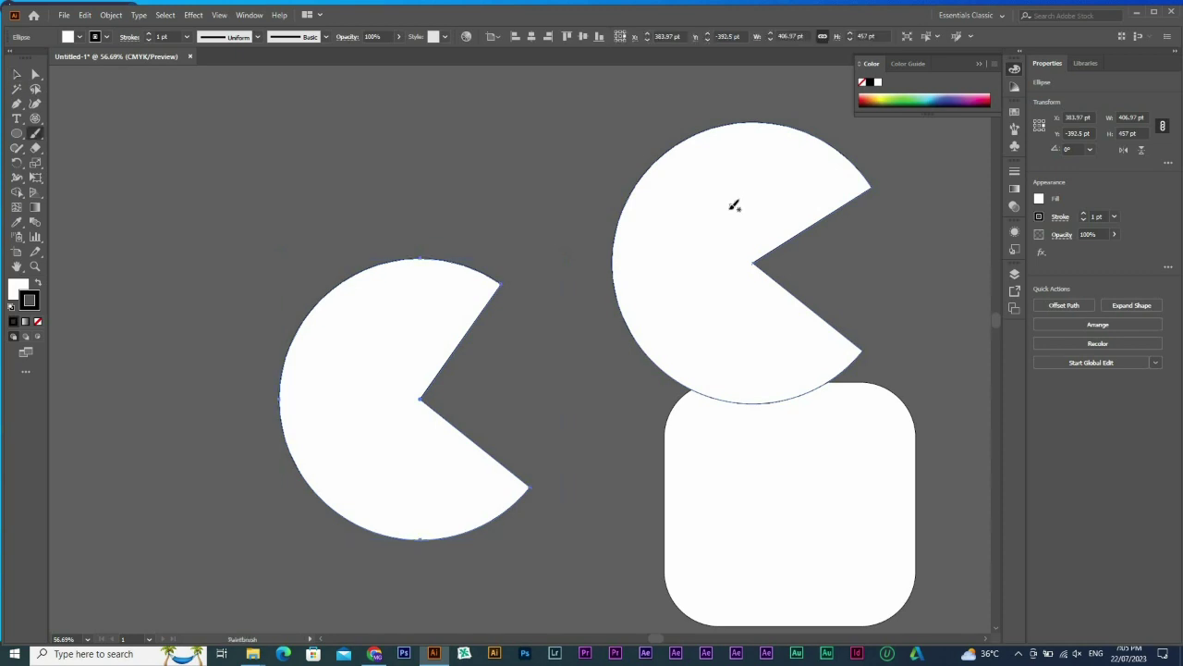
Move the copied pie up and left, clear of the rounded rectangle
key(v)
scroll(591, 203, right, 3)
mouse_move(597, 170)
mouse_down()
mouse_move(568, 131)
mouse_move(553, 156)
mouse_move(542, 131)
mouse_up()
Invert the copied pie so only its missing wedge is drawn, and duplicate that wedge to the left
click(1171, 164)
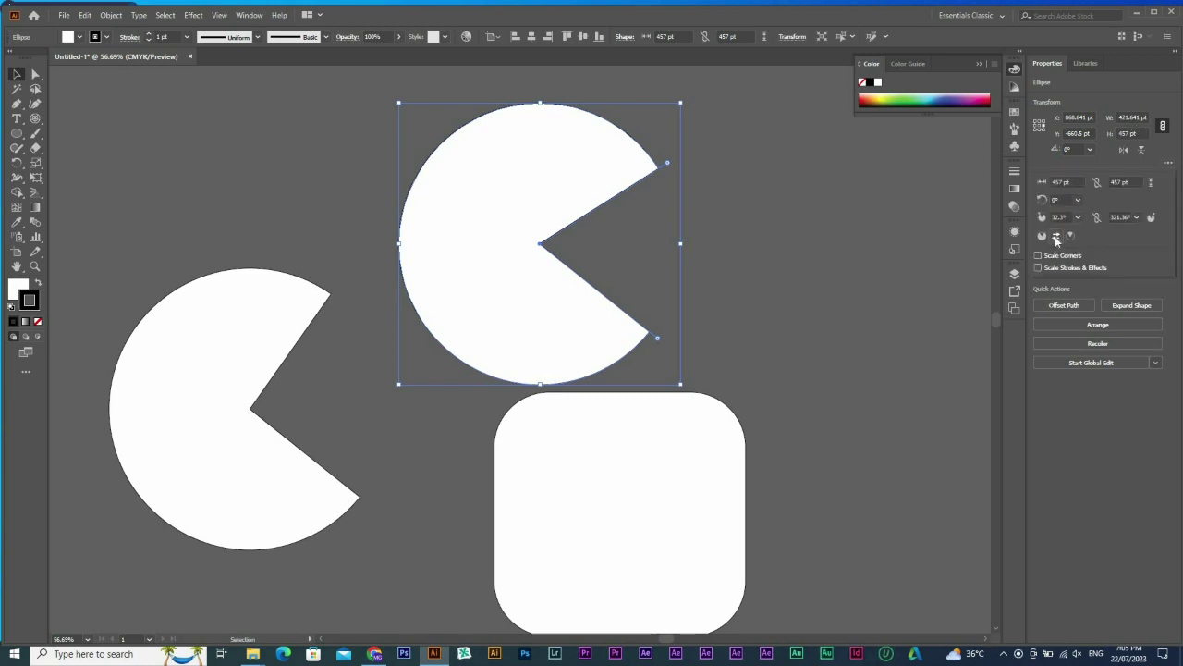
click(1056, 238)
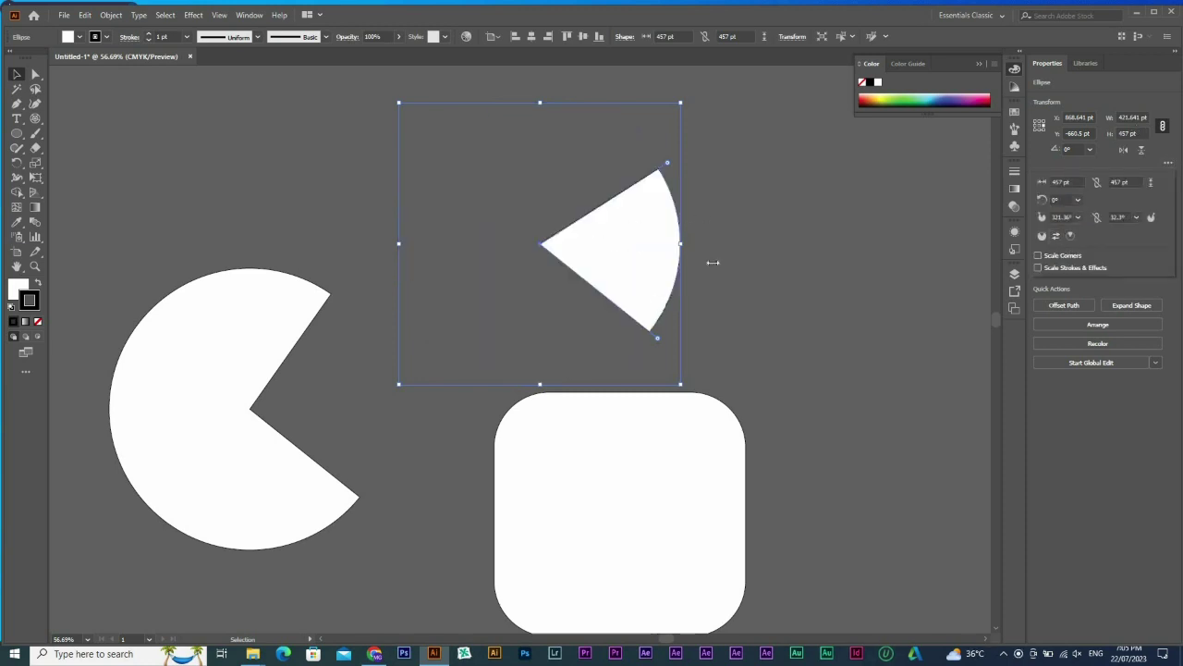
drag(594, 323, 565, 313)
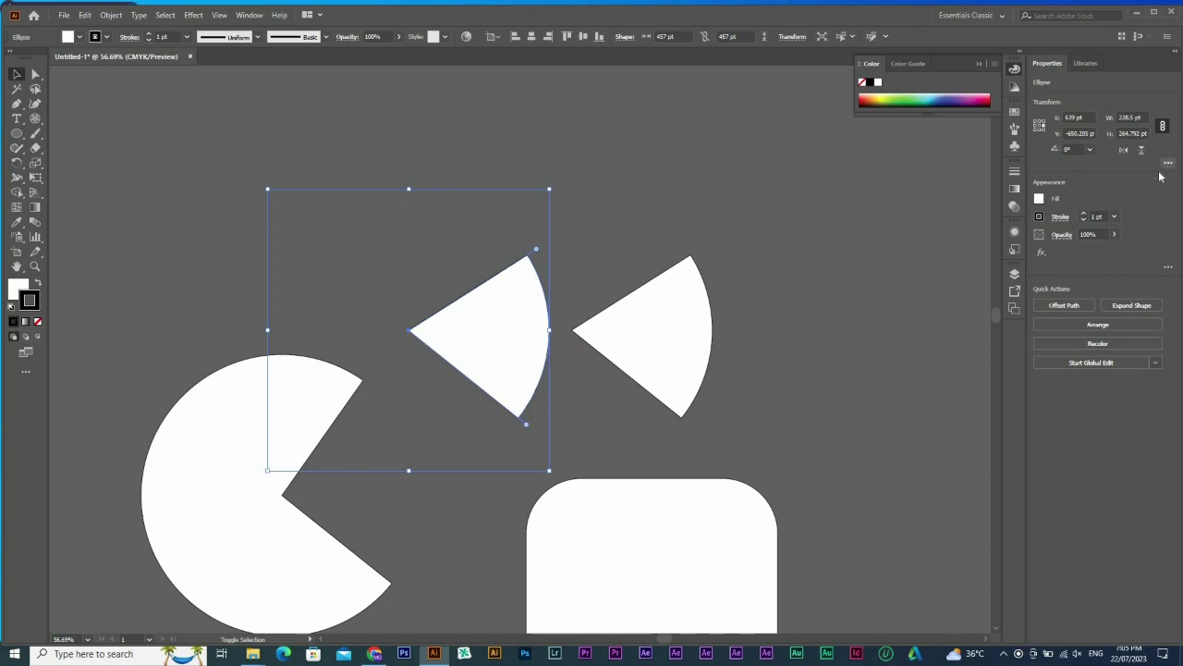
Invert the duplicated wedge on the left back into the large pie and remove the stroke from both pieces
click(1168, 162)
click(1057, 235)
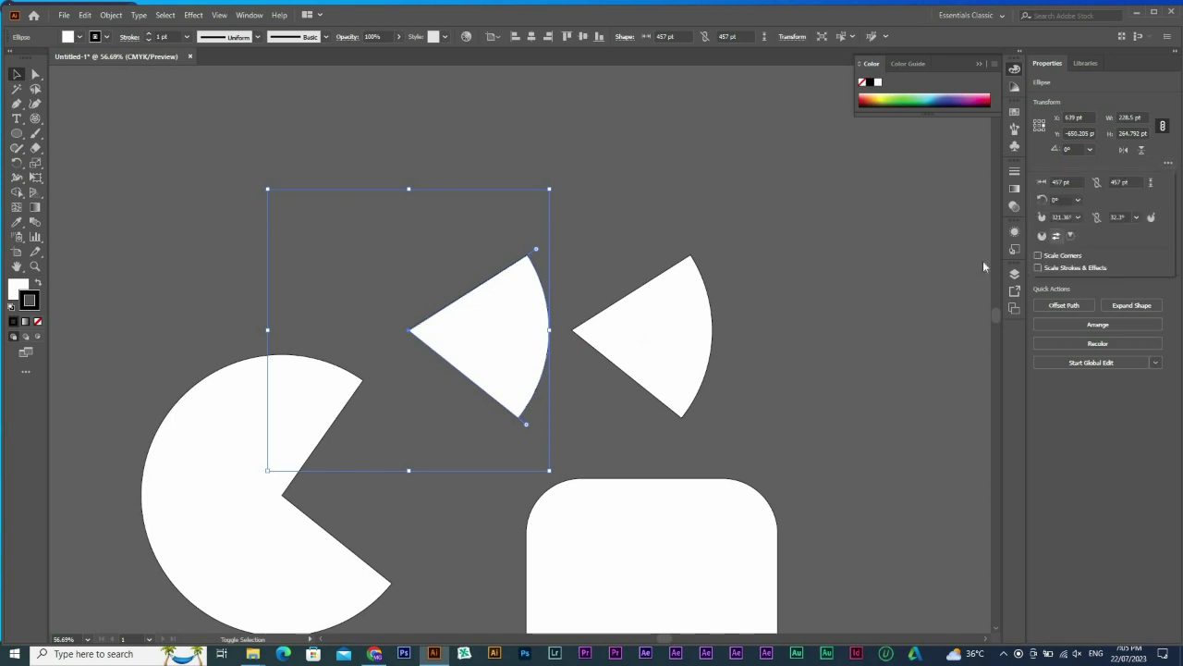
shift+click(674, 325)
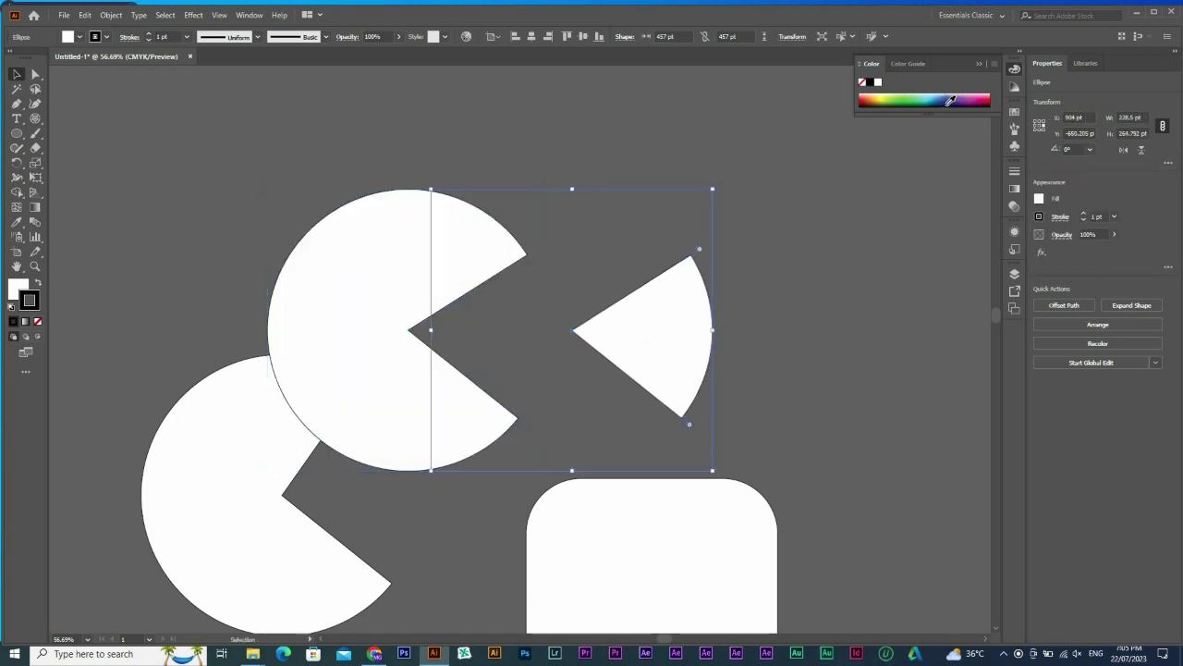
click(39, 322)
shift+click(328, 295)
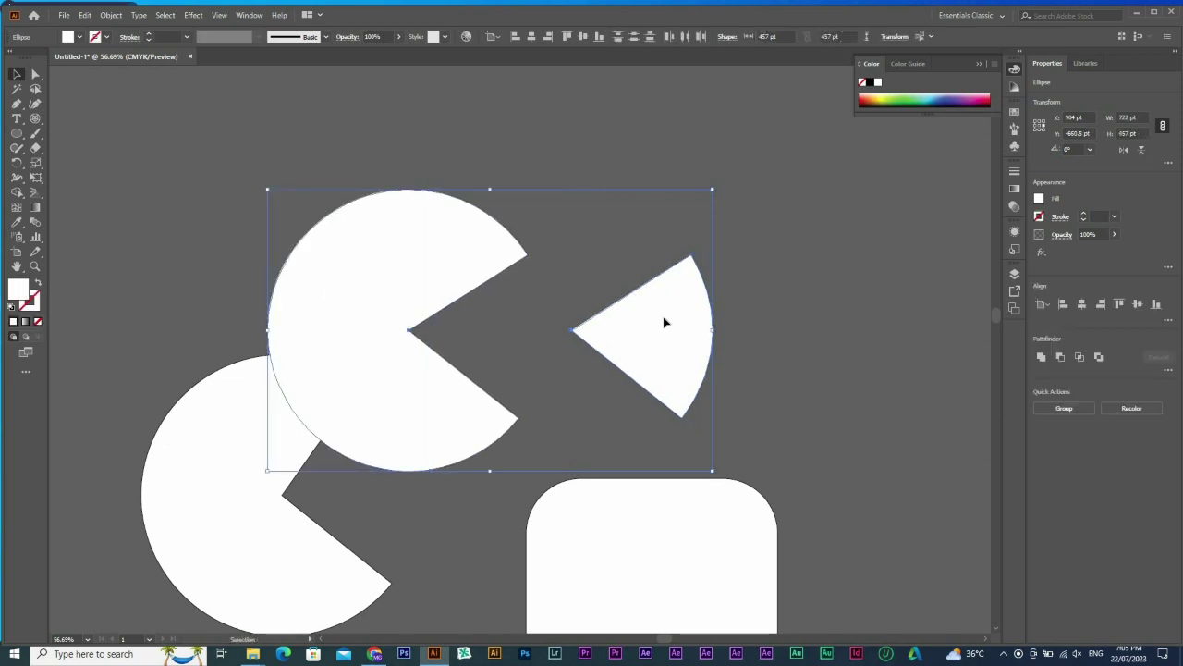
Fill the small wedge with crimson pink and move it into the opening of the copied pie
click(909, 216)
click(986, 96)
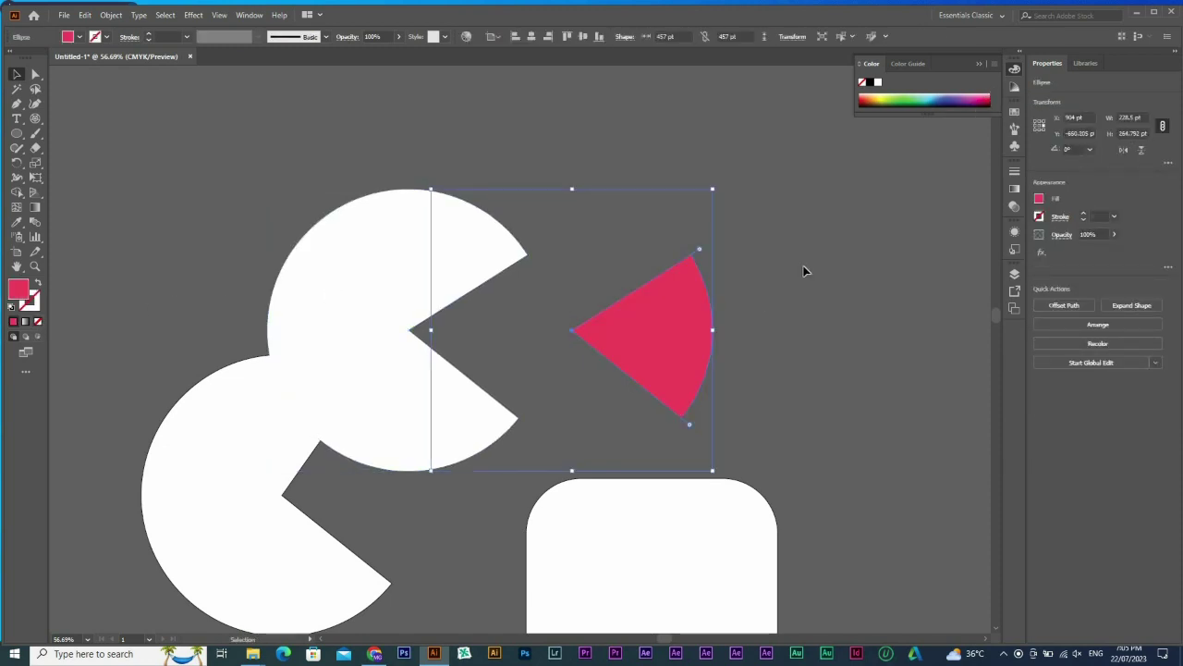
drag(641, 337, 577, 362)
key(ctrl+minus)
click(577, 362)
key(ctrl+minus)
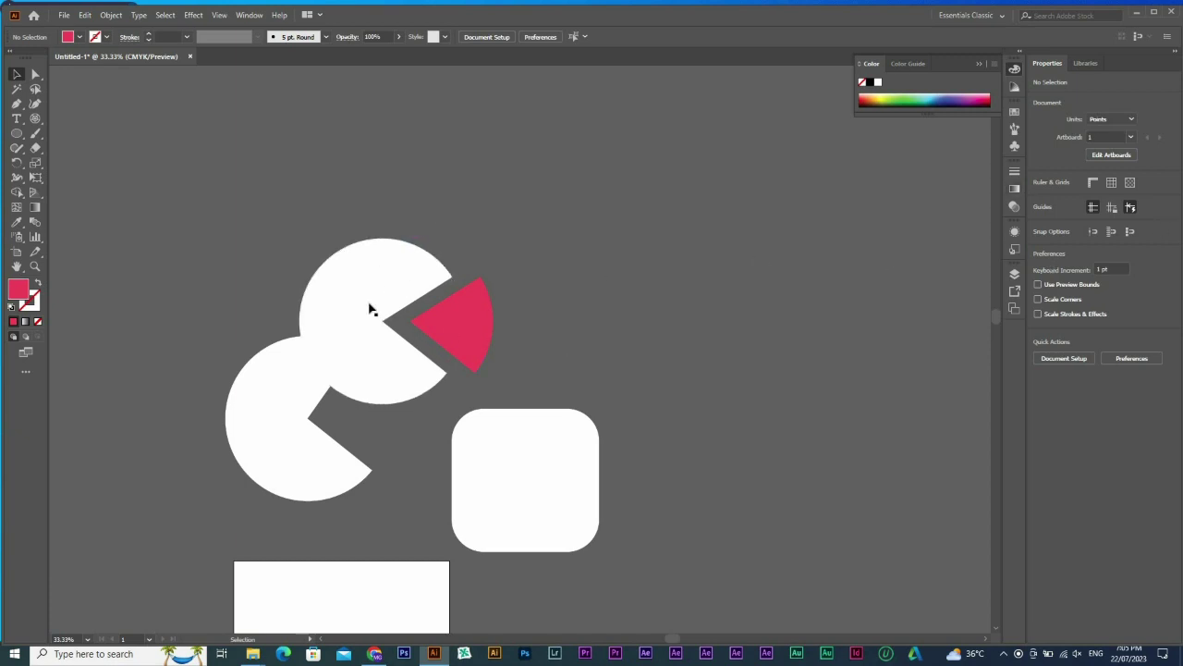
drag(648, 499, 730, 504)
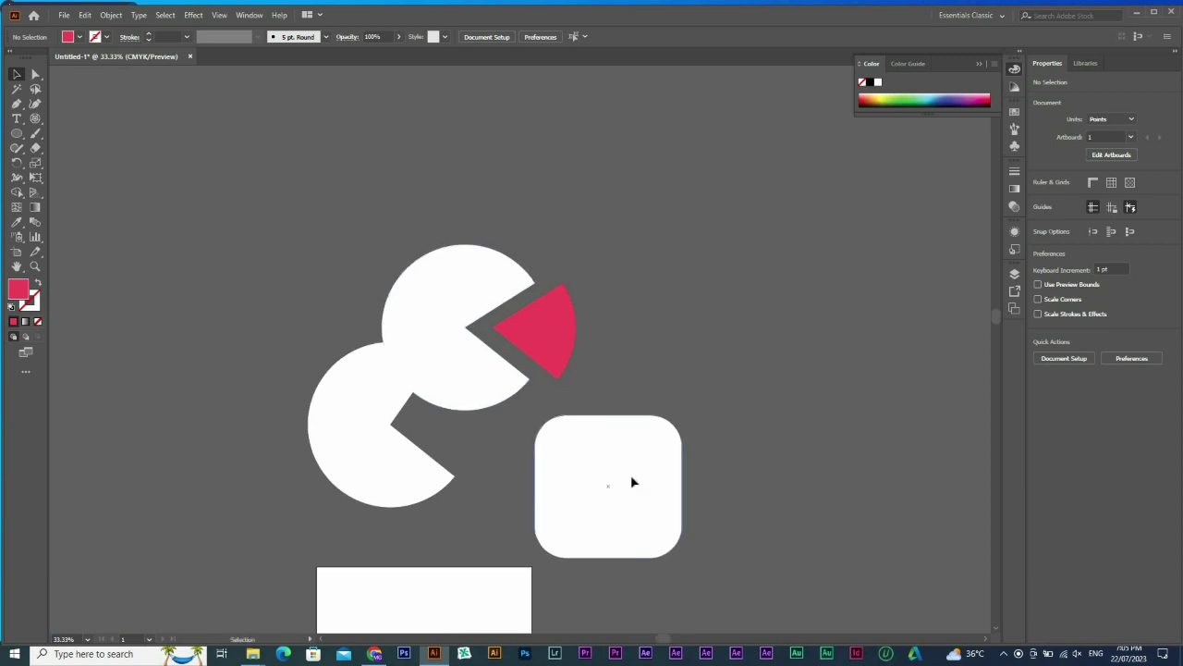
Move the original pie left and narrow its wedge opening from the upper edge
click(561, 329)
key(a)
click(378, 422)
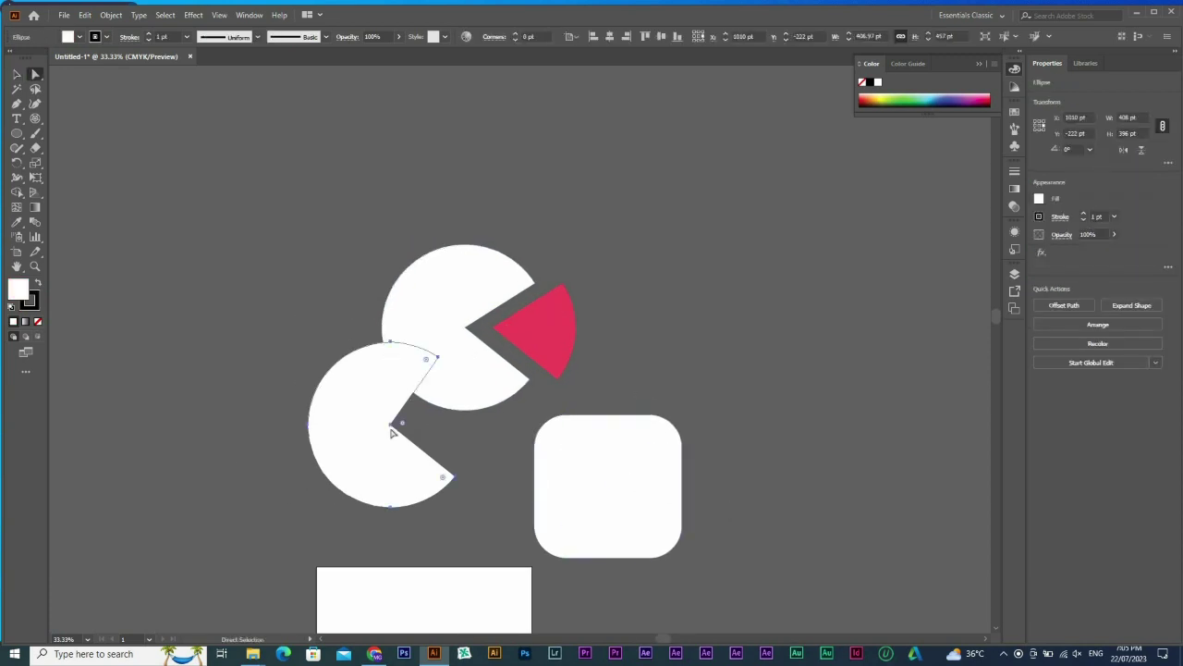
key(v)
drag(322, 422, 291, 422)
drag(416, 356, 439, 381)
Reduce the rounded rectangle's corner radius to about 30 pt and move the copied pie right, above the rectangle
click(653, 446)
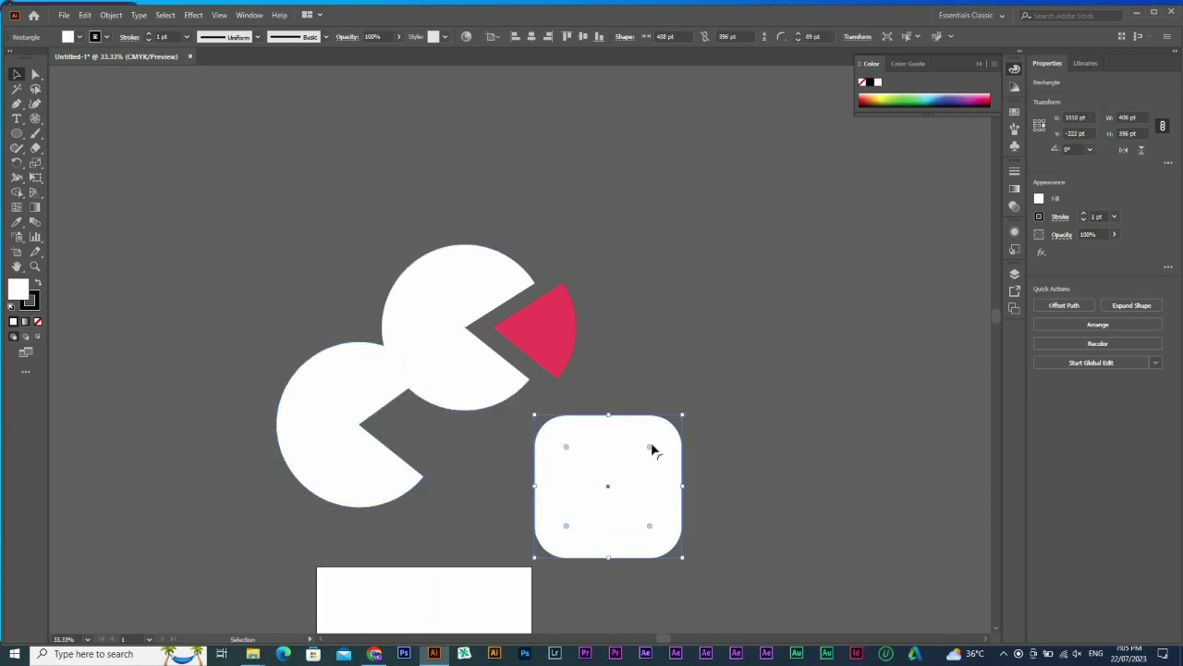
drag(665, 430, 687, 409)
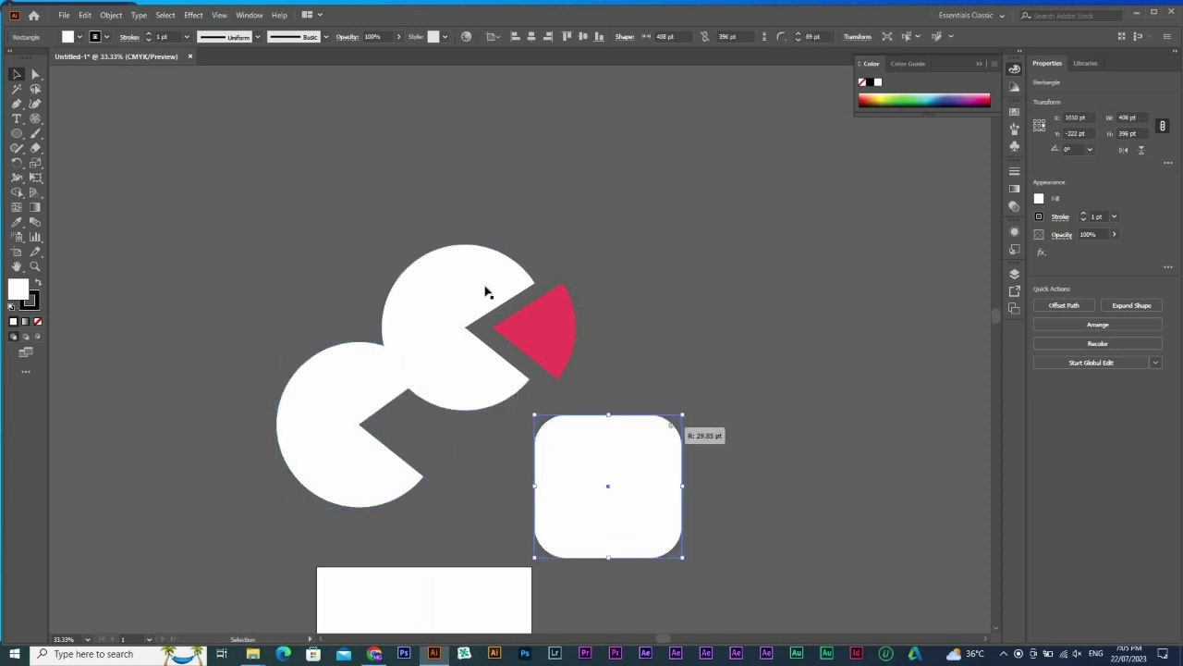
drag(474, 280, 660, 270)
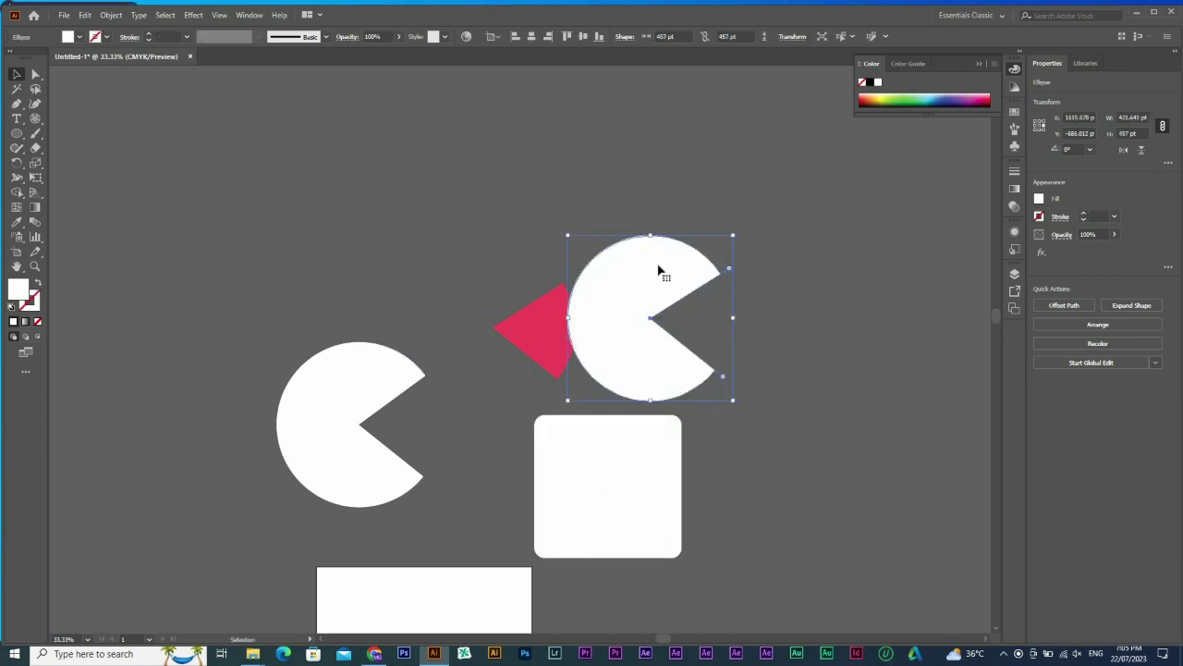
Draw a tilted hexagon about 915 by 813 pt with the Polygon tool, up and left of the pies
click(19, 135)
click(20, 139)
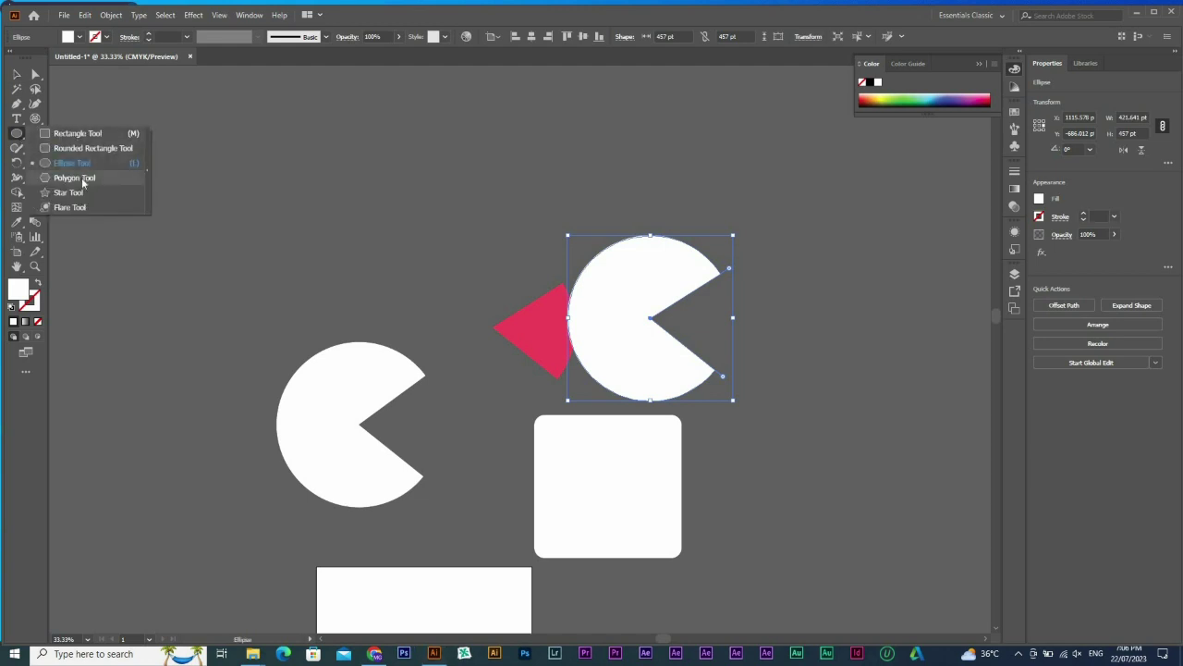
drag(181, 207, 410, 311)
key(Up)
key(Up)
key(Up)
key(Up)
key(Down)
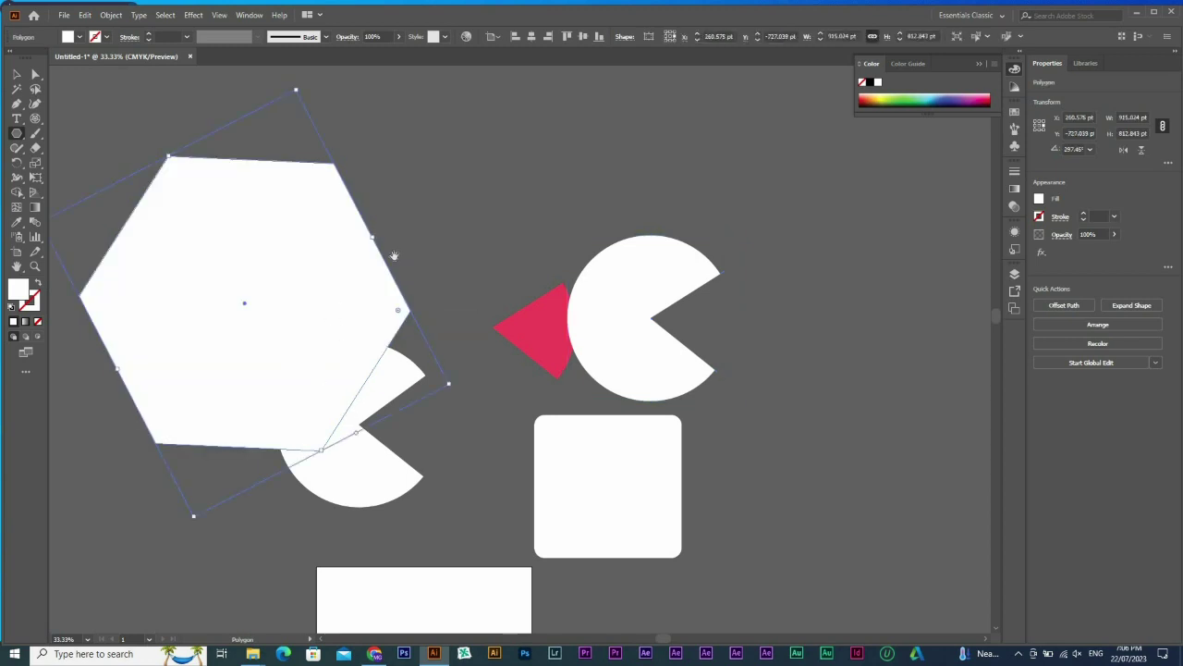
Move the hexagon up and right, clear of the two pies
scroll(349, 296, up, 2)
key(v)
scroll(317, 417, up, 2)
drag(330, 435, 464, 270)
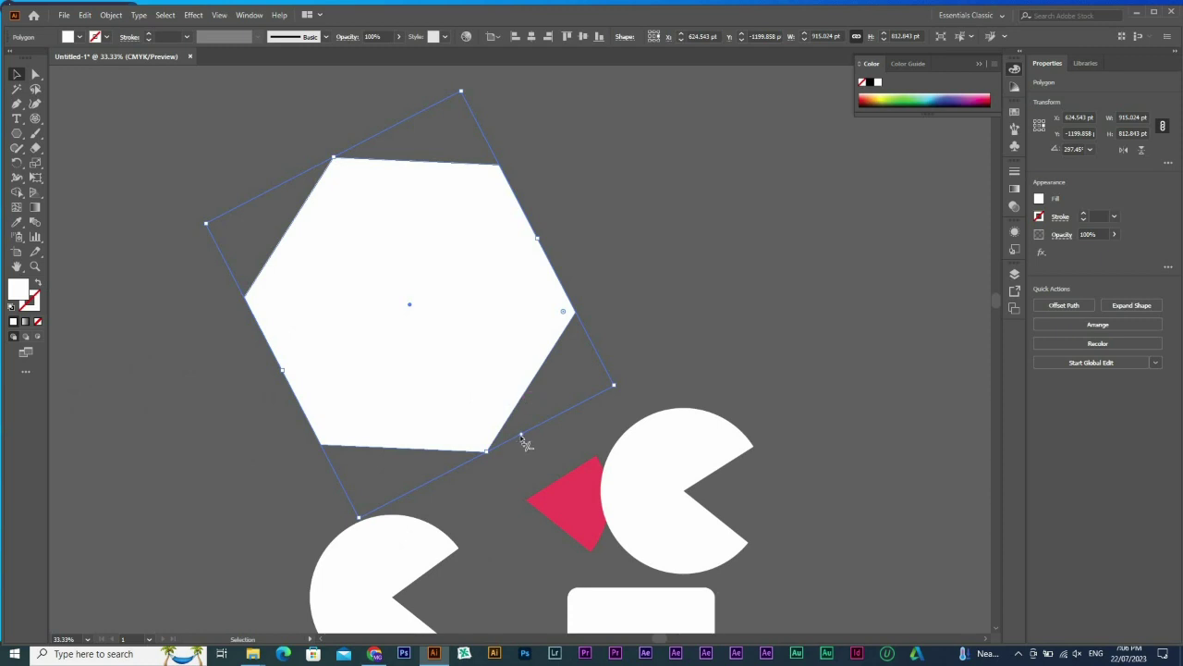
mouse_move(523, 440)
mouse_down()
mouse_move(583, 407)
mouse_move(518, 449)
mouse_move(431, 477)
mouse_move(519, 452)
mouse_move(525, 427)
mouse_up()
Change the polygon's number of sides to 7 in its shape properties
click(1168, 163)
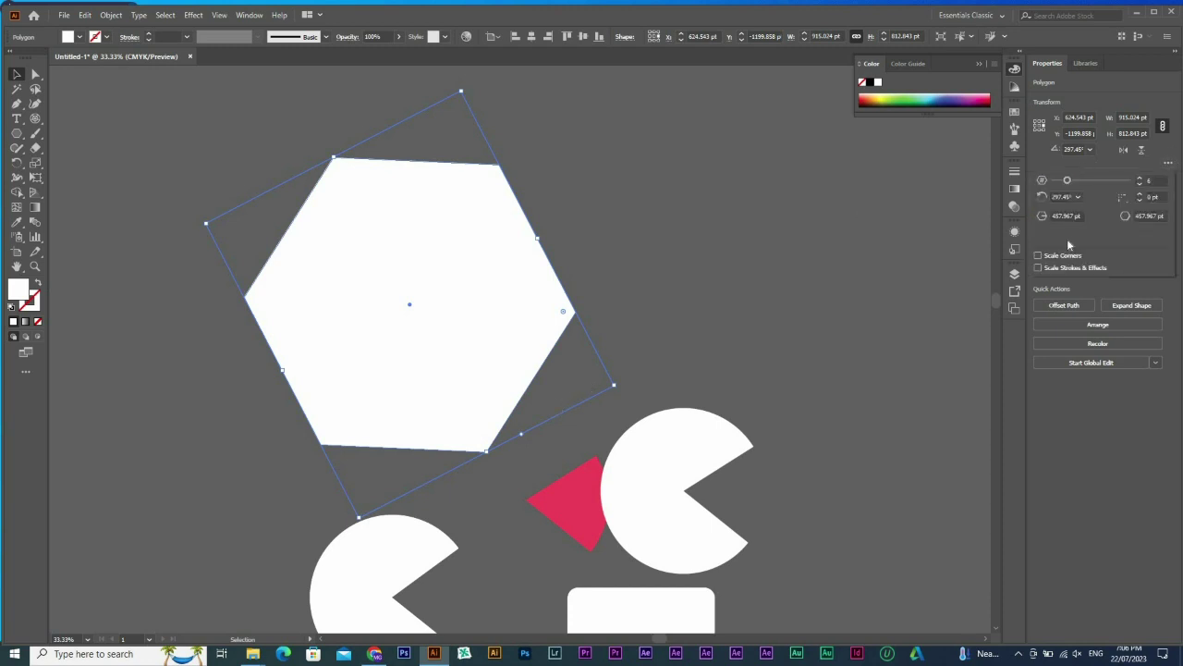
drag(1068, 181, 1085, 182)
click(1071, 181)
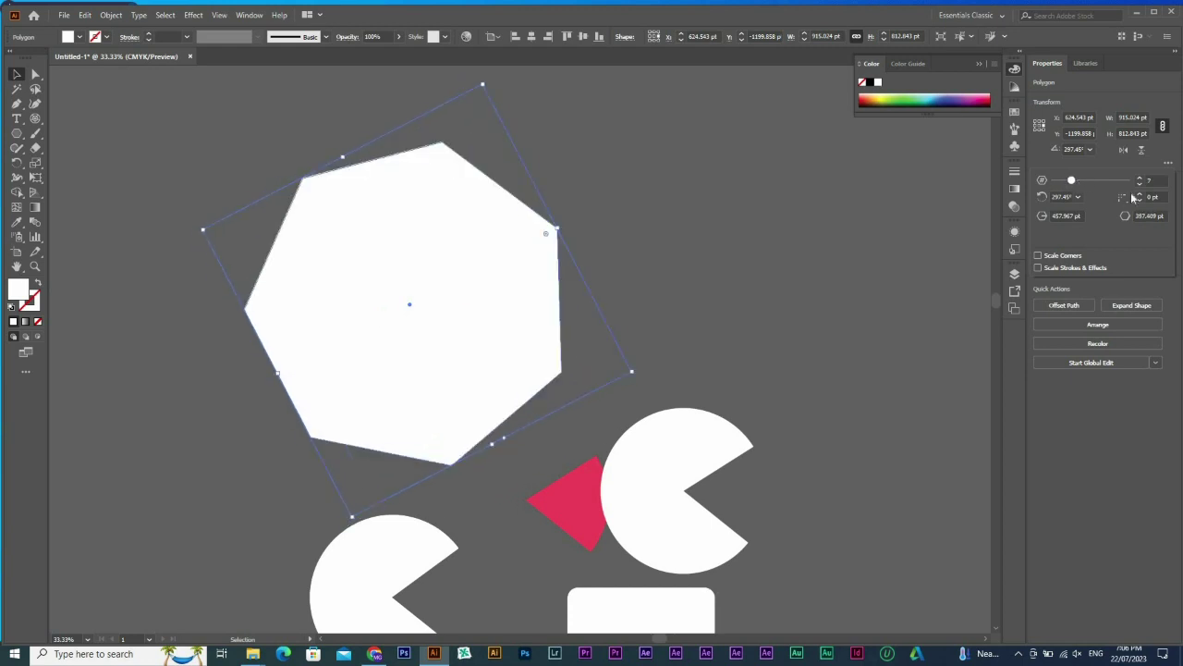
Set the heptagon's radius to 457 pt and then reduce it stepwise to 433 pt
click(1127, 203)
click(1058, 216)
text(457)
key(Return)
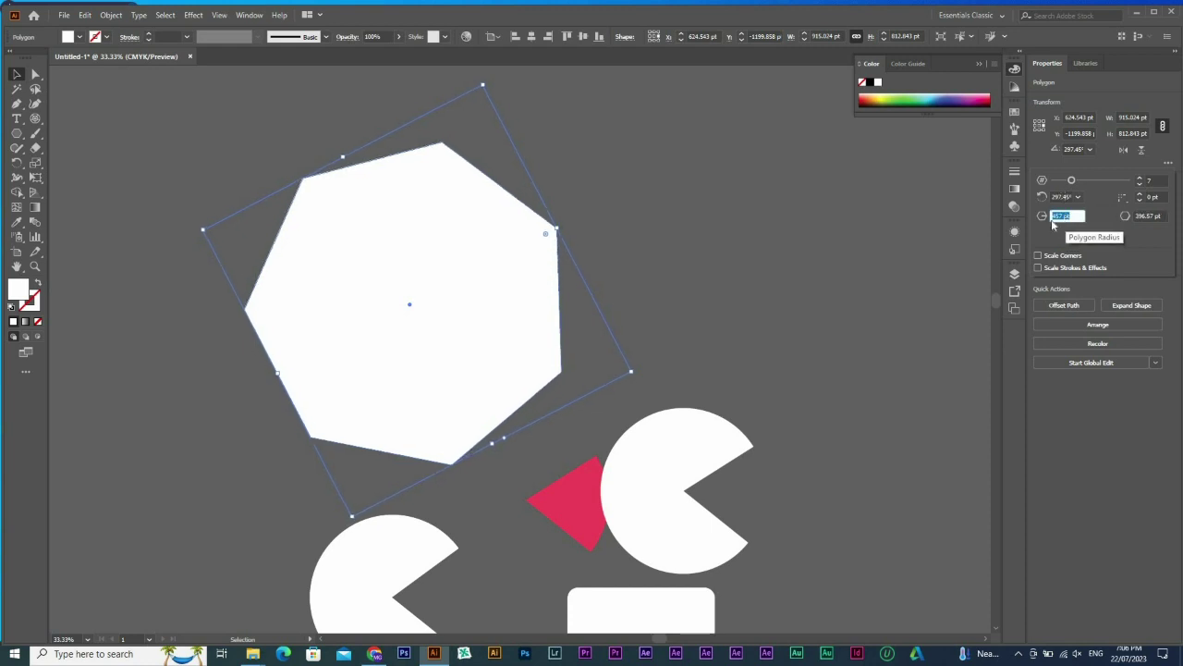
key(Down)
key(Down)
key(Down)
key(Down)
key(Down)
key(Down)
key(Down)
key(Down)
key(Down)
key(Down)
key(Down)
key(Down)
key(Down)
key(Down)
key(Down)
key(Down)
key(Down)
key(Down)
key(Down)
key(Down)
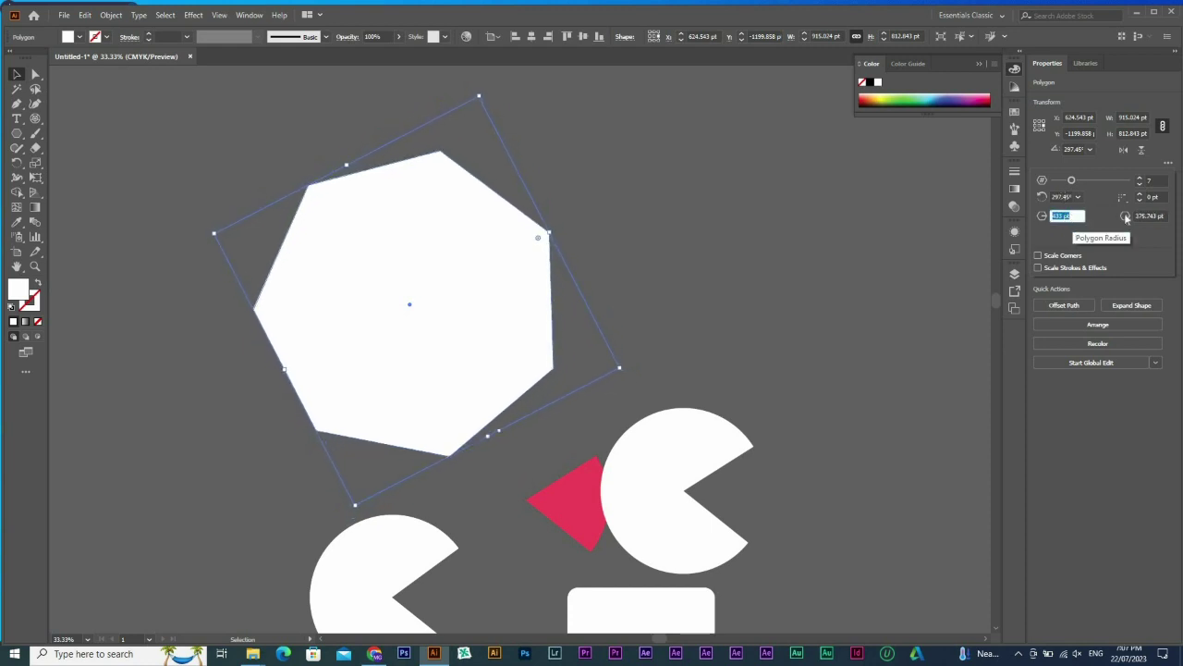
Set the heptagon's side length to 374 pt and scale the shape down to about 468 by 477 pt
click(1147, 215)
key(Down)
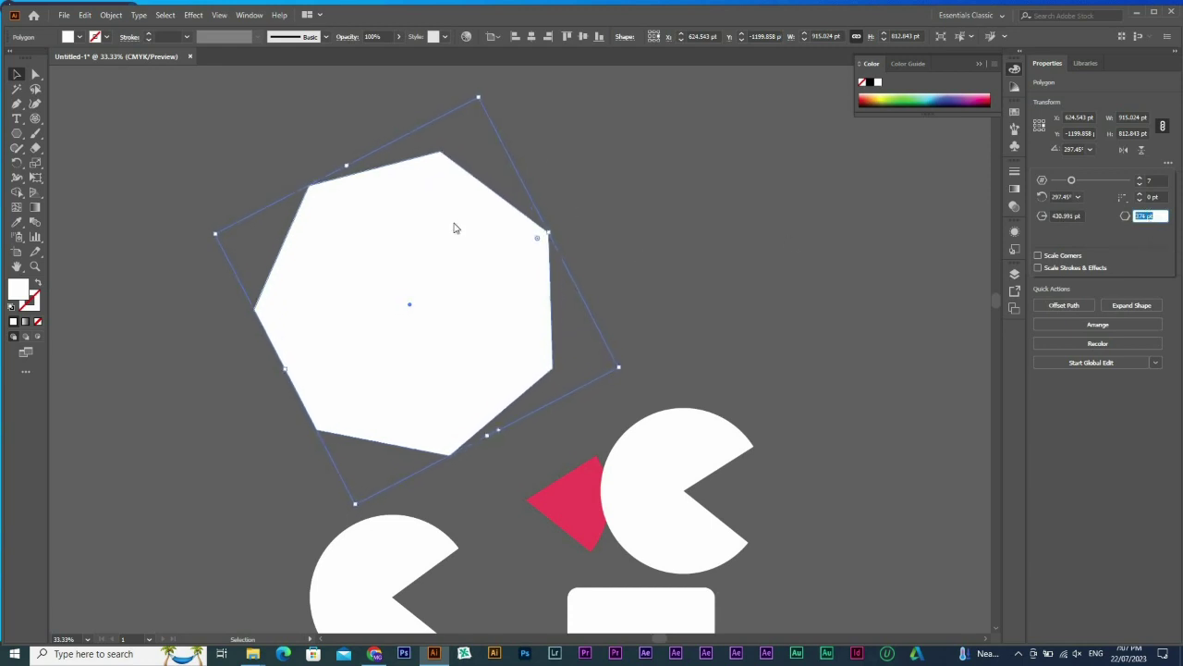
drag(477, 97, 450, 186)
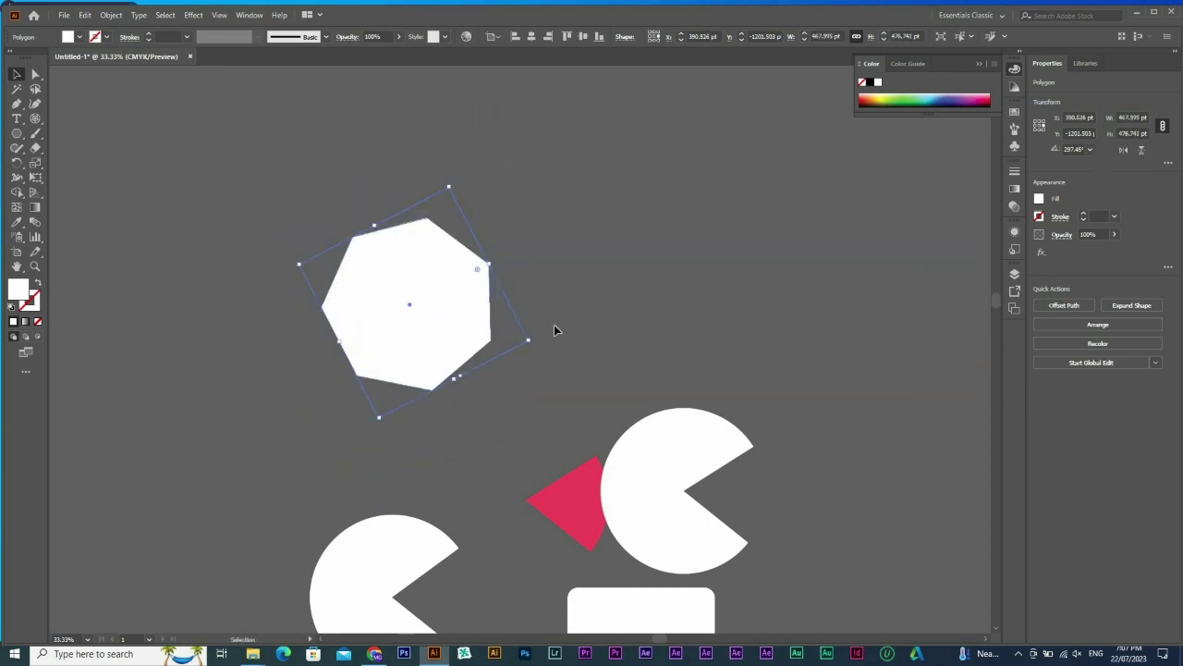
Start a star in the empty area right of the heptagon, varying its points down to eight at about 529 pt wide
click(18, 135)
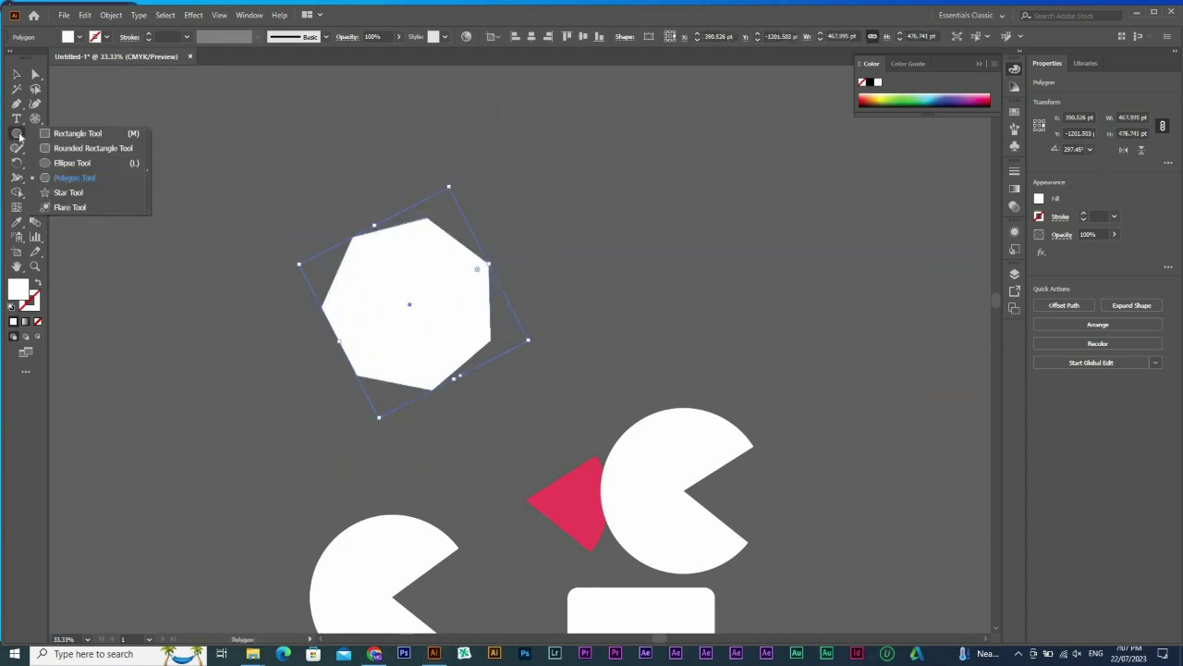
click(78, 195)
scroll(573, 275, right, 5)
scroll(573, 275, up, 1)
drag(404, 262, 515, 353)
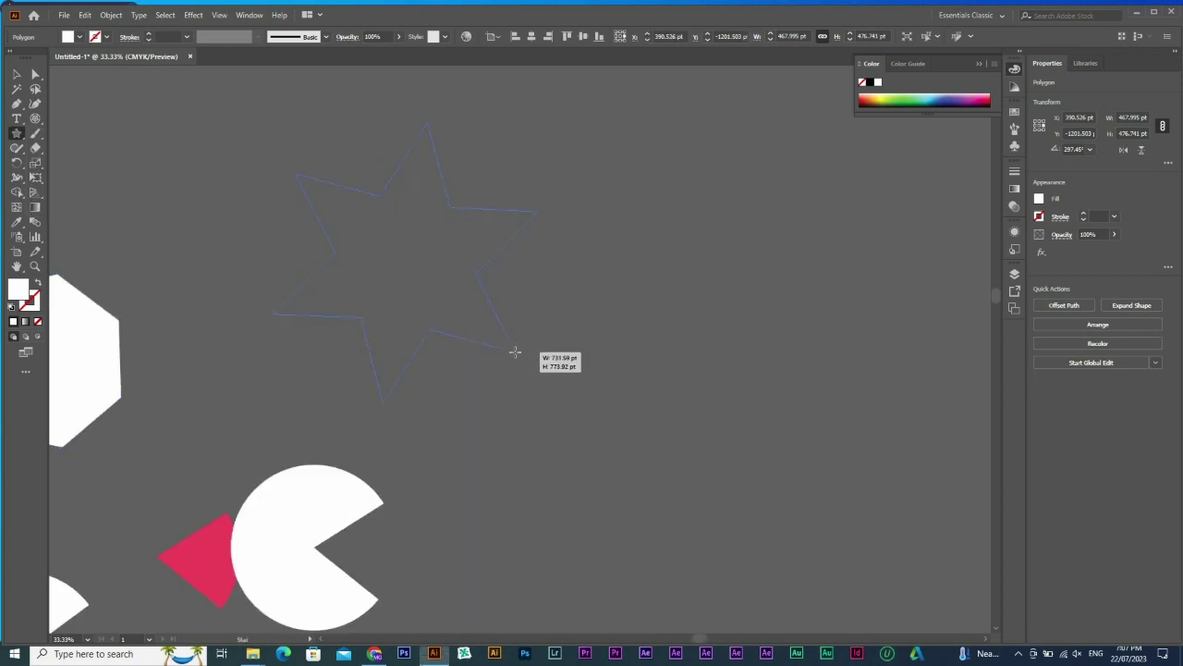
key(Up)
key(Up)
key(Up)
key(Up)
key(Up)
key(Up)
key(Up)
key(Up)
key(Up)
key(Up)
key(Up)
key(Up)
key(Up)
key(Up)
key(Up)
drag(515, 353, 466, 336)
key(Down)
key(Down)
key(Down)
key(Down)
key(Down)
key(Down)
key(Down)
key(Down)
key(Down)
key(Down)
key(Down)
key(Down)
key(Down)
key(Down)
key(Down)
key(Down)
key(Down)
key(Up)
key(Up)
key(Up)
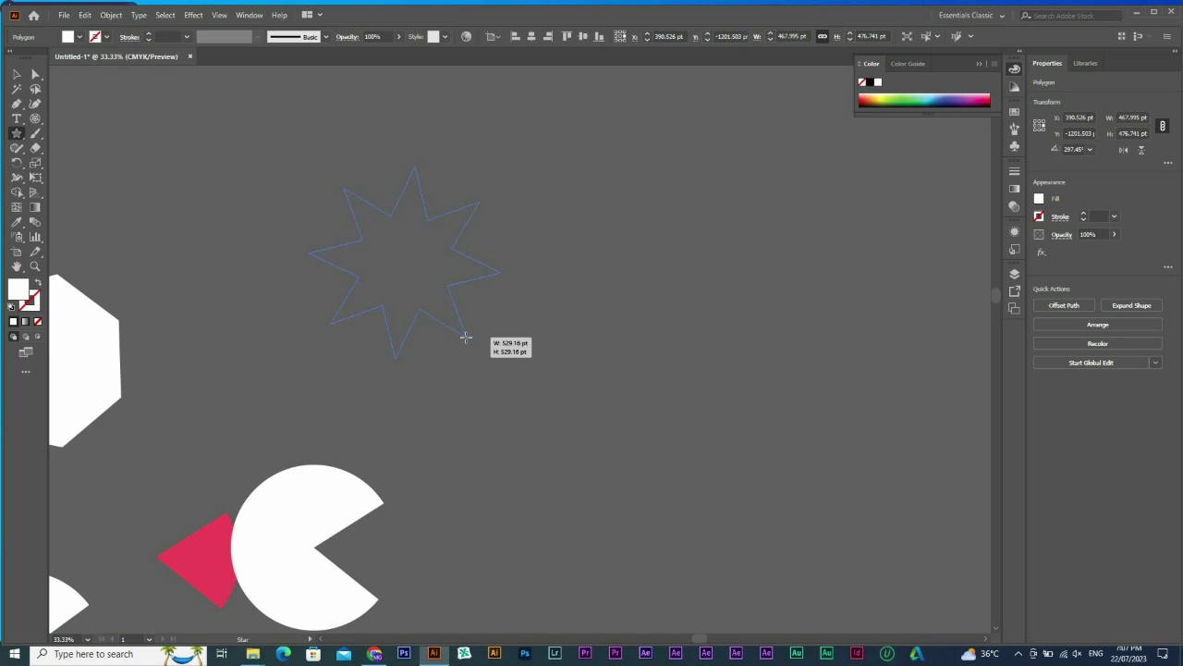
Increase the star's number of points to about 27 and finish it at about 827 pt wide
drag(472, 346, 437, 316)
key(Up)
key(Up)
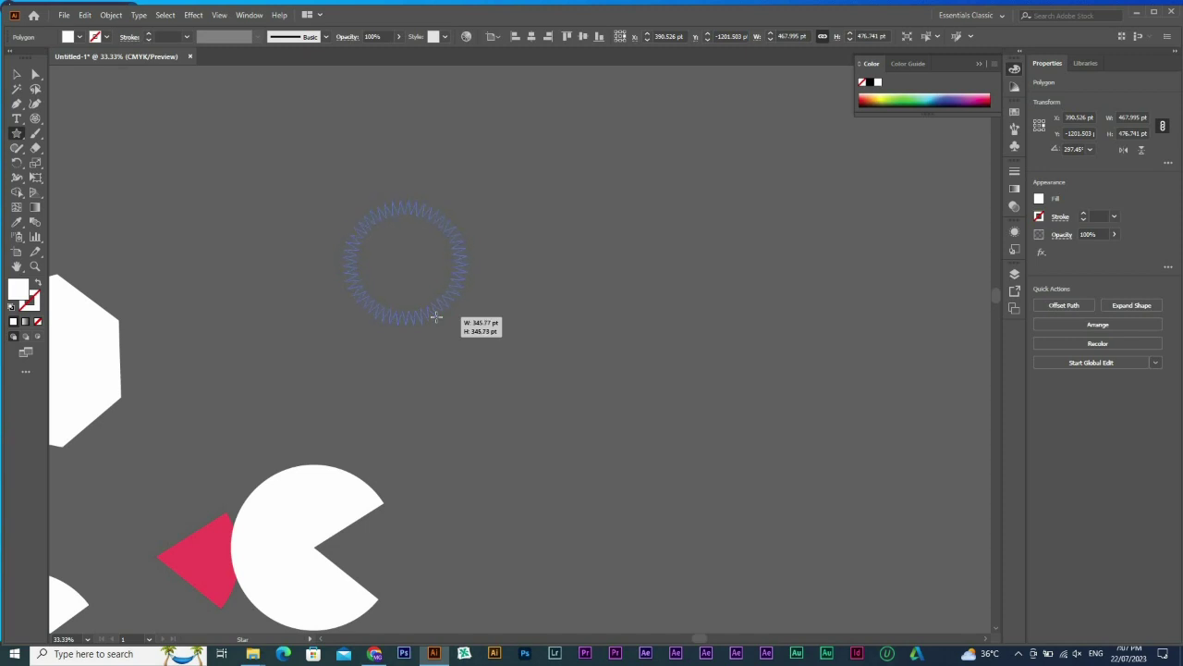
drag(437, 316, 523, 355)
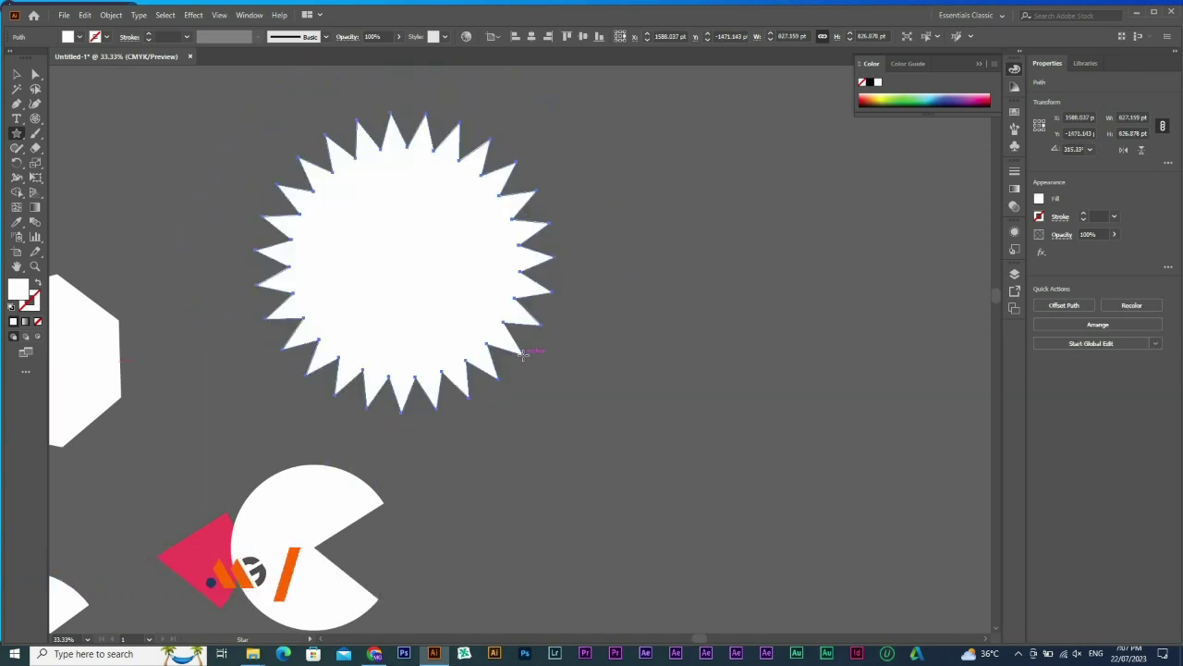
Round all corners of the many-pointed star by about 23 pt to form a scalloped badge
key(a)
mouse_move(509, 191)
mouse_down()
mouse_move(531, 193)
mouse_move(519, 190)
mouse_up()
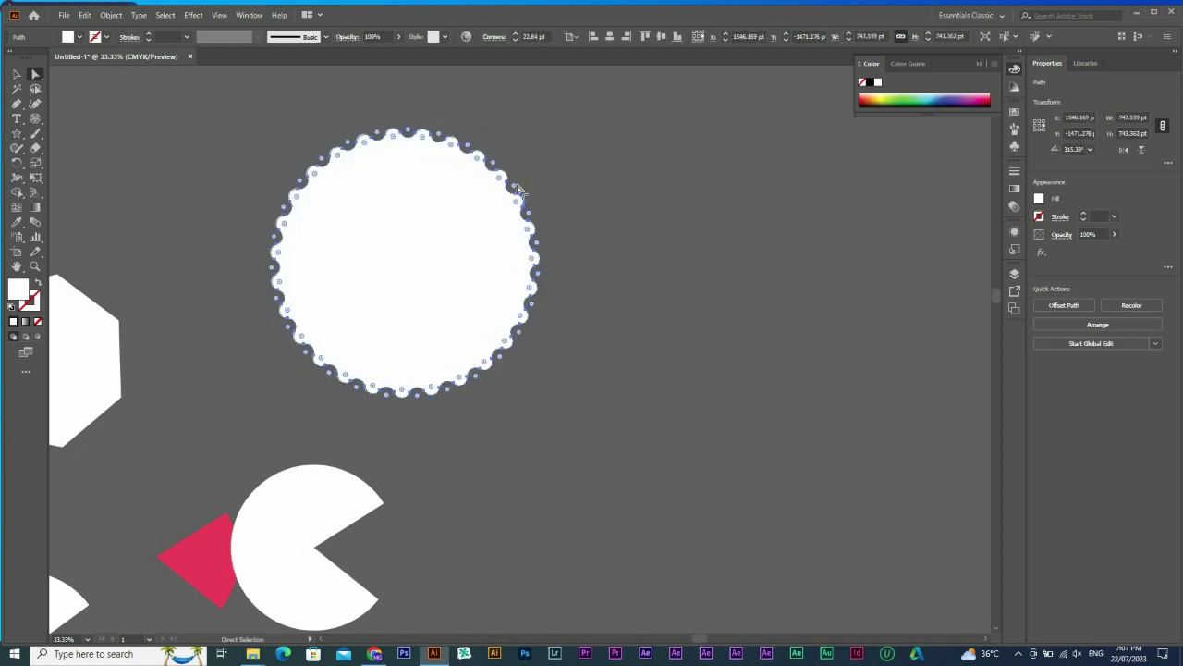
key(v)
click(553, 207)
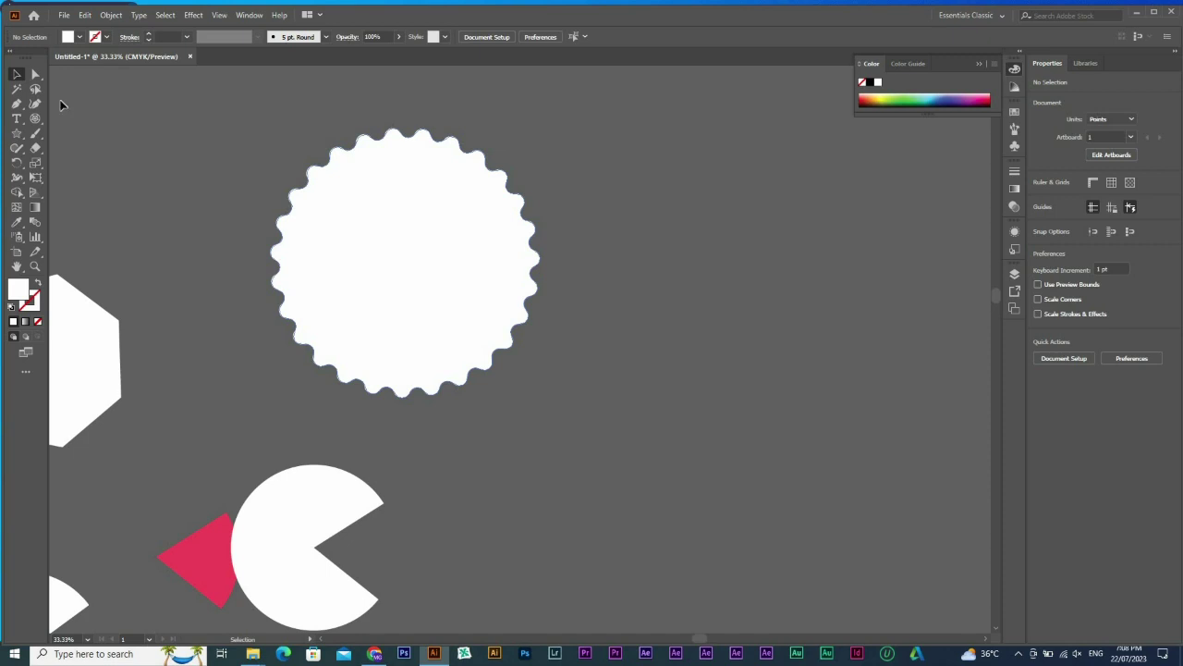
Draw an eight-pointed star about 969 pt wide to the right of the scalloped badge, varying its number of points
click(16, 132)
drag(679, 245, 756, 348)
key(Down)
key(Down)
key(Down)
key(Down)
key(Down)
key(Down)
key(Down)
key(Down)
key(Down)
key(Down)
key(Down)
key(Down)
key(Down)
key(Down)
key(Down)
key(Down)
key(Down)
key(Down)
key(Down)
key(Down)
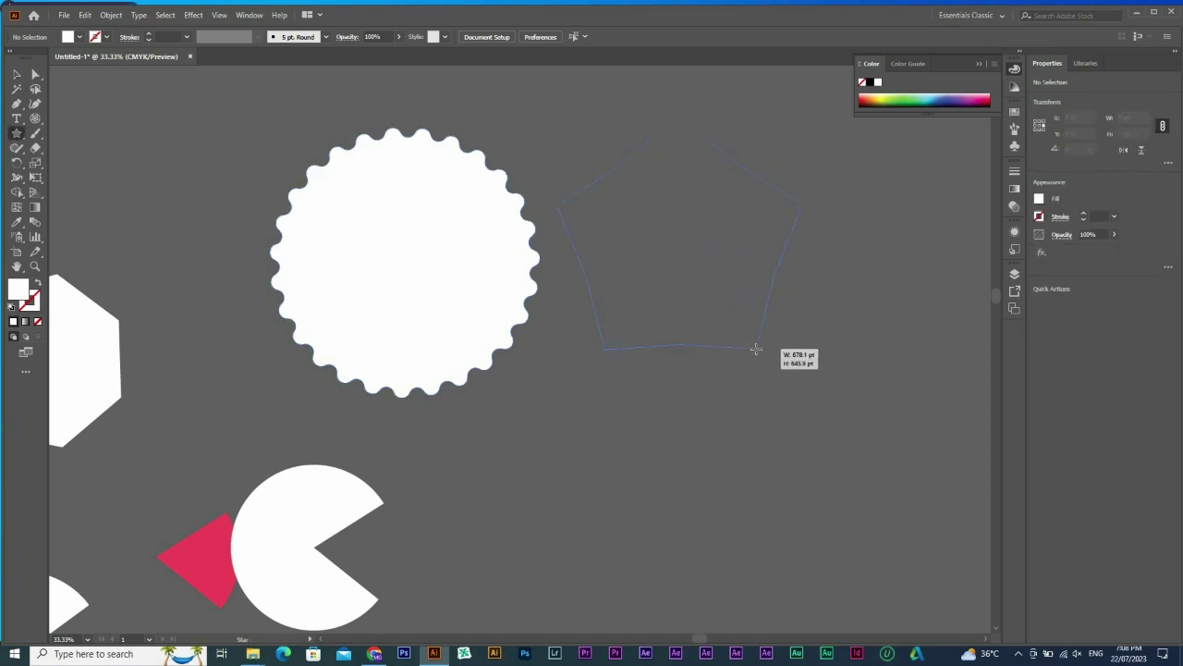
key(Up)
drag(717, 306, 797, 374)
key(Up)
key(Up)
Move the eight-pointed star right and down, clear of the scalloped badge
key(v)
drag(647, 312, 562, 373)
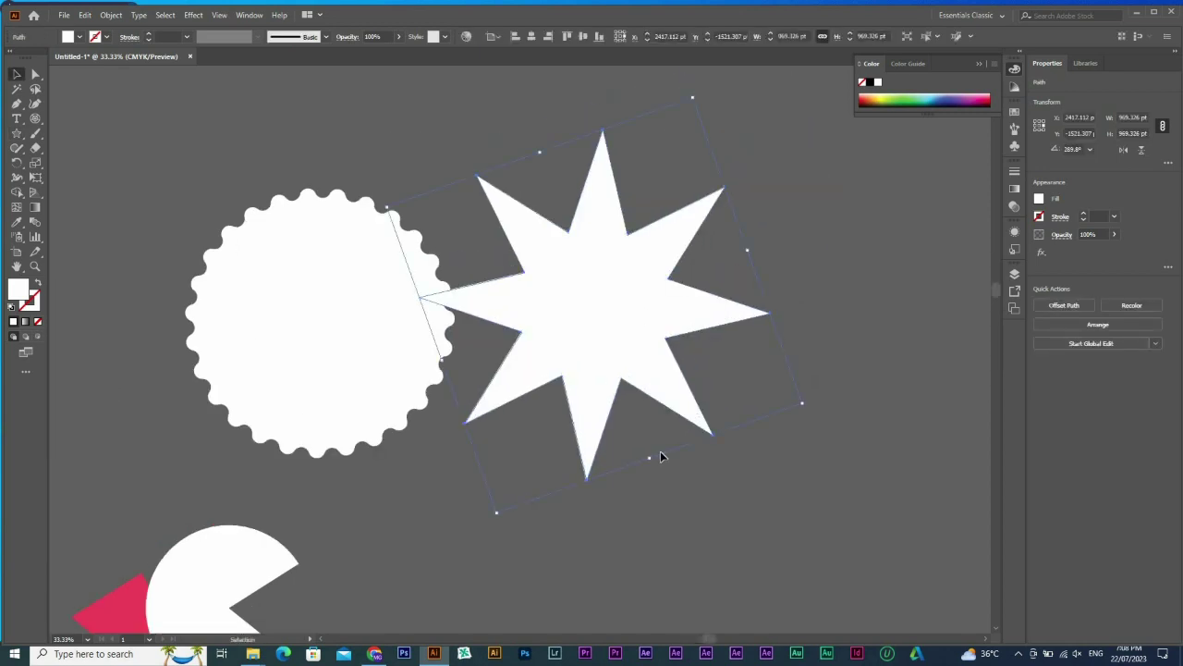
drag(647, 357, 721, 370)
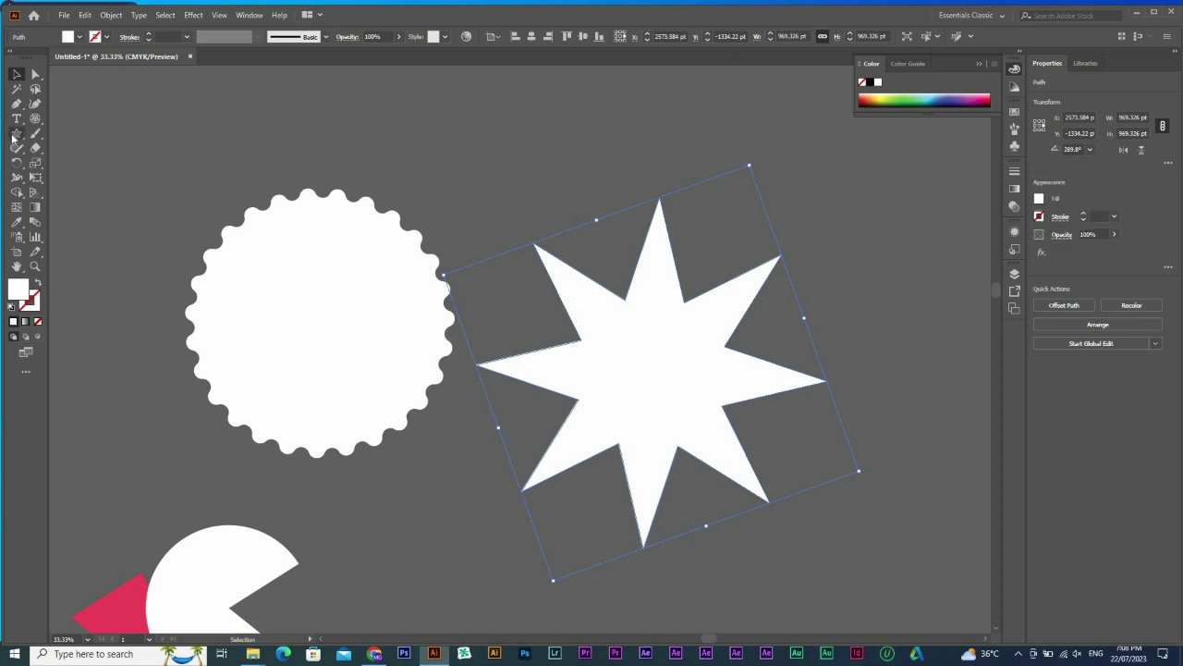
Examine the radius, sides and points options in the Polygon and Star dialogs, cancelling both
drag(16, 133, 73, 177)
scroll(431, 178, up, 5)
click(431, 178)
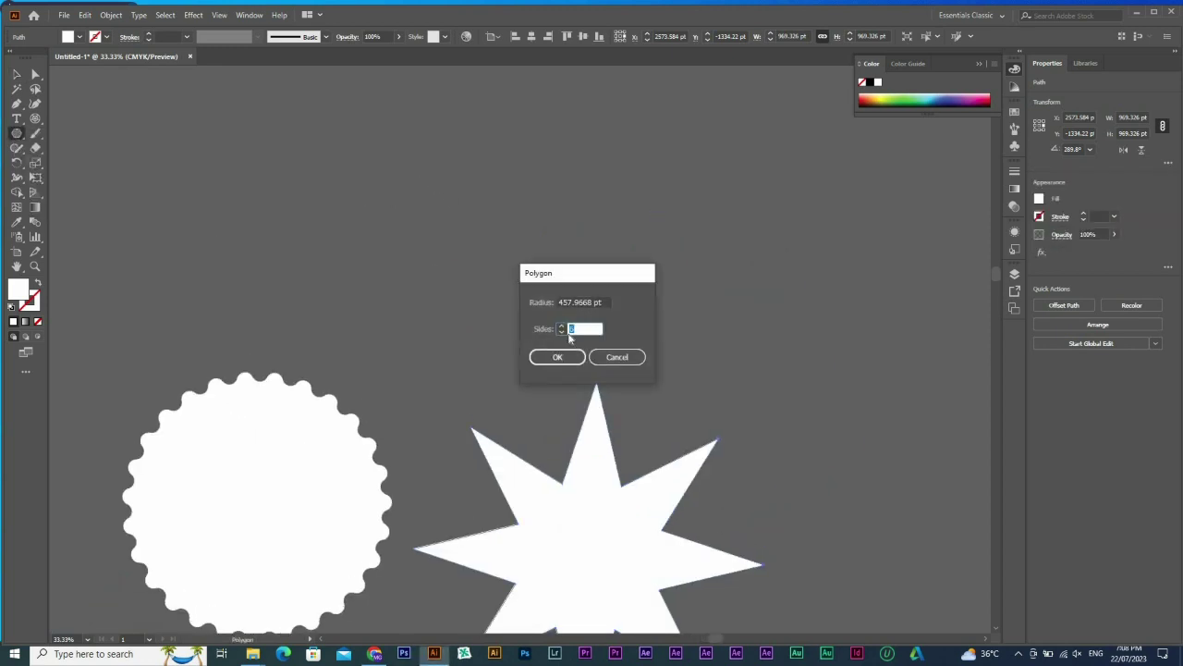
click(616, 357)
drag(16, 134, 48, 165)
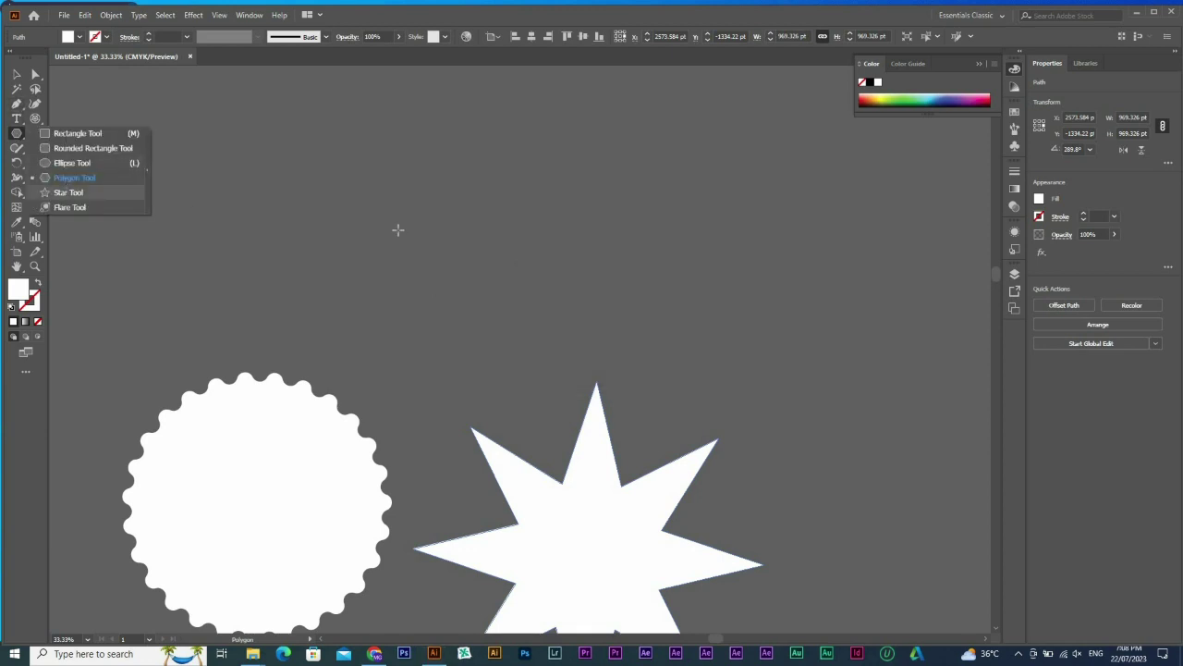
click(431, 231)
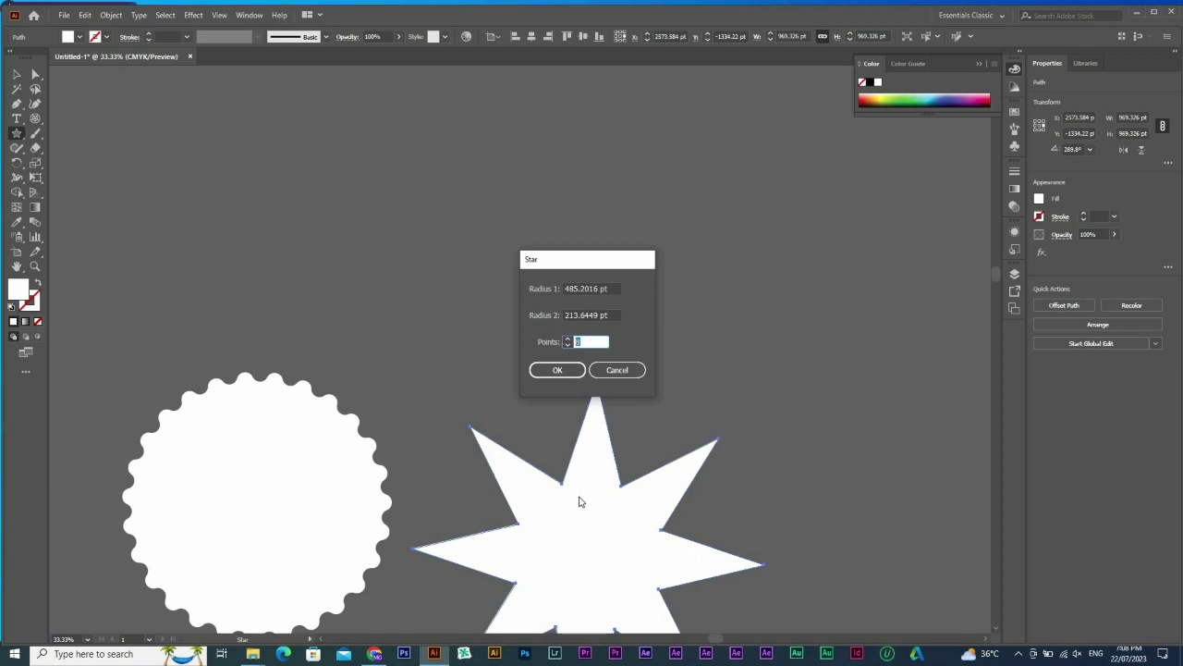
click(616, 370)
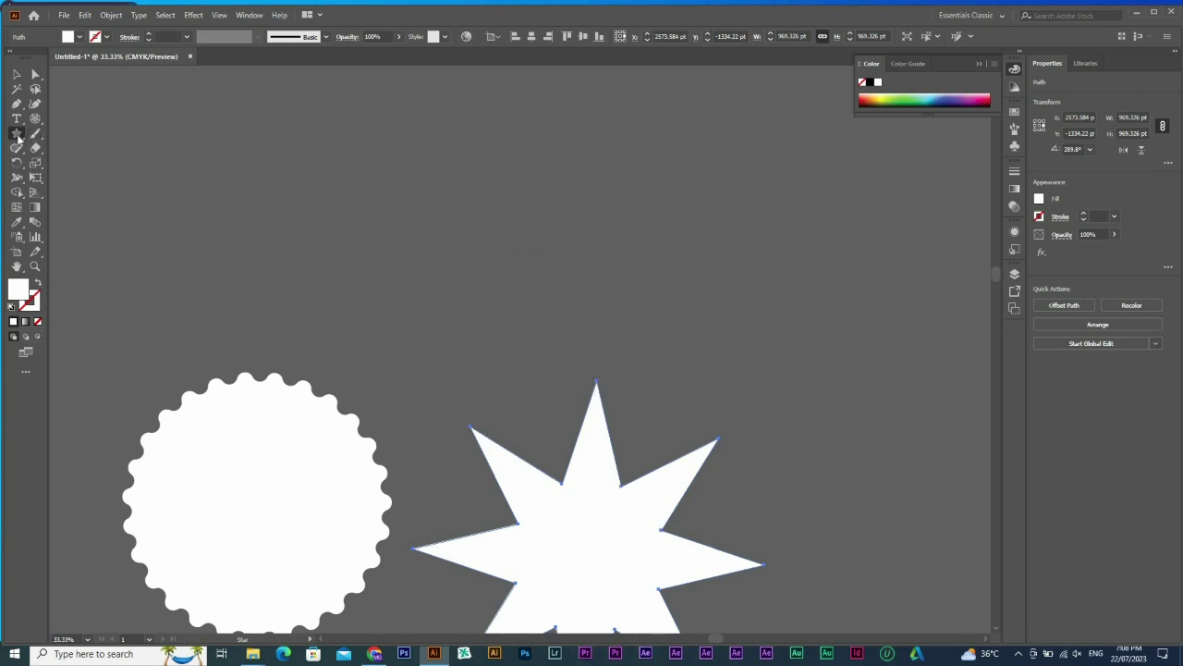
right_click(17, 133)
click(68, 207)
scroll(407, 390, down, 2)
scroll(522, 490, down, 1)
drag(527, 461, 512, 416)
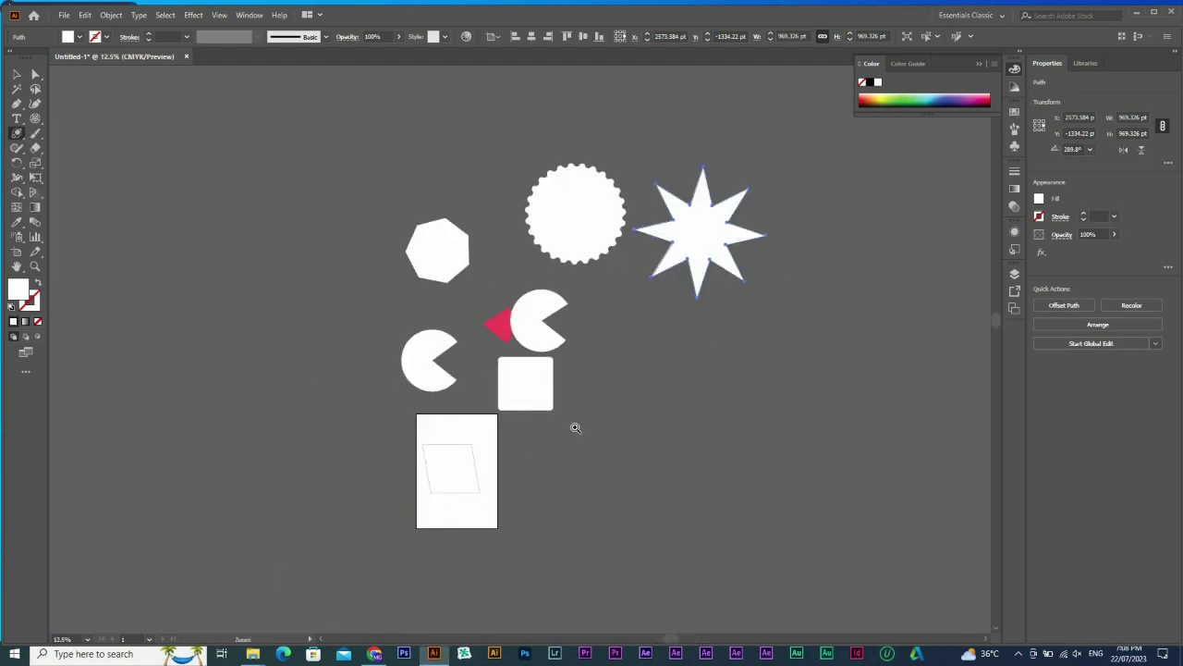
drag(609, 442, 497, 371)
key(v)
ctrl+alt+click(516, 453)
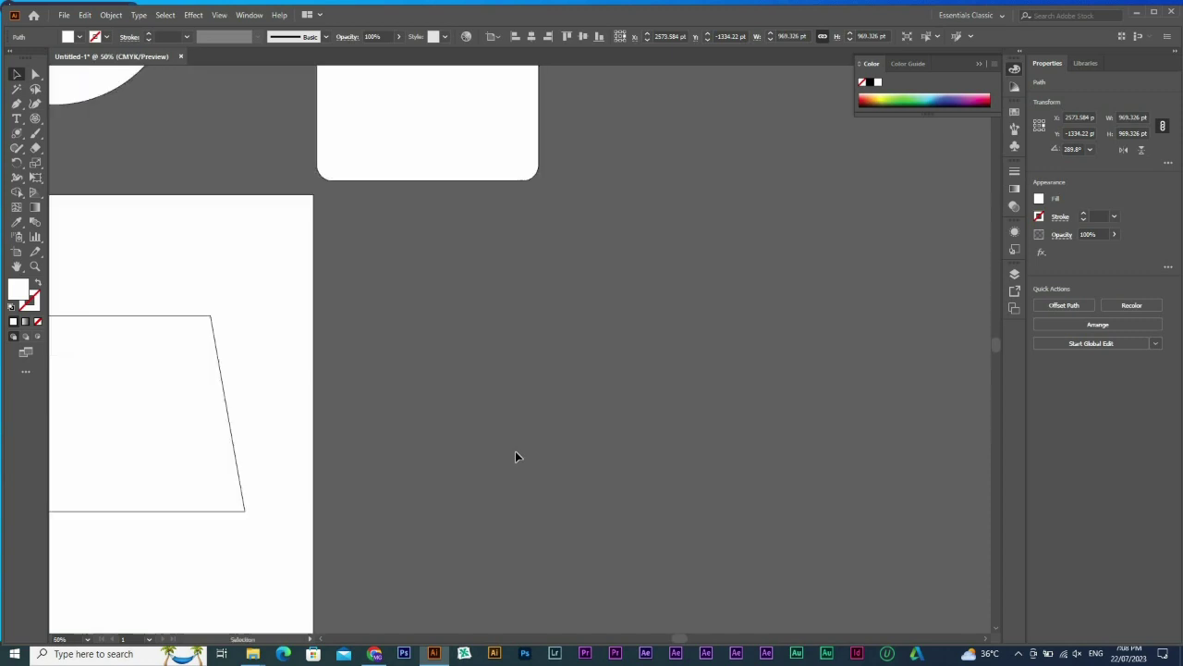
Delete all shapes from the document and close the download notification
key(ctrl+a)
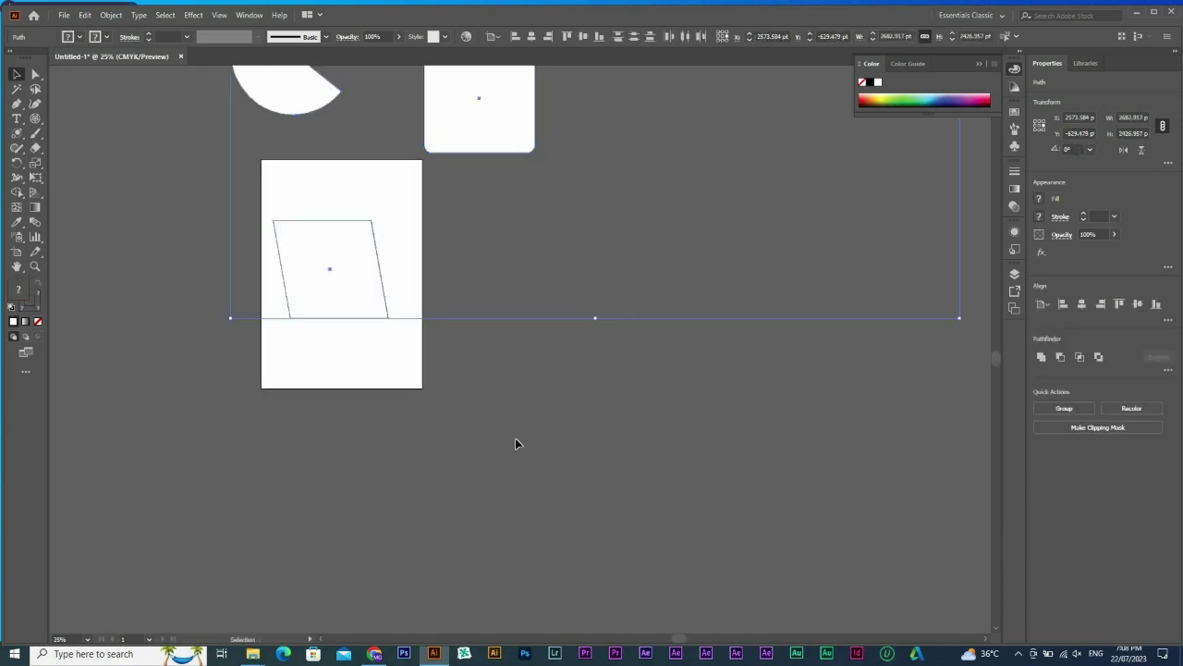
key(Delete)
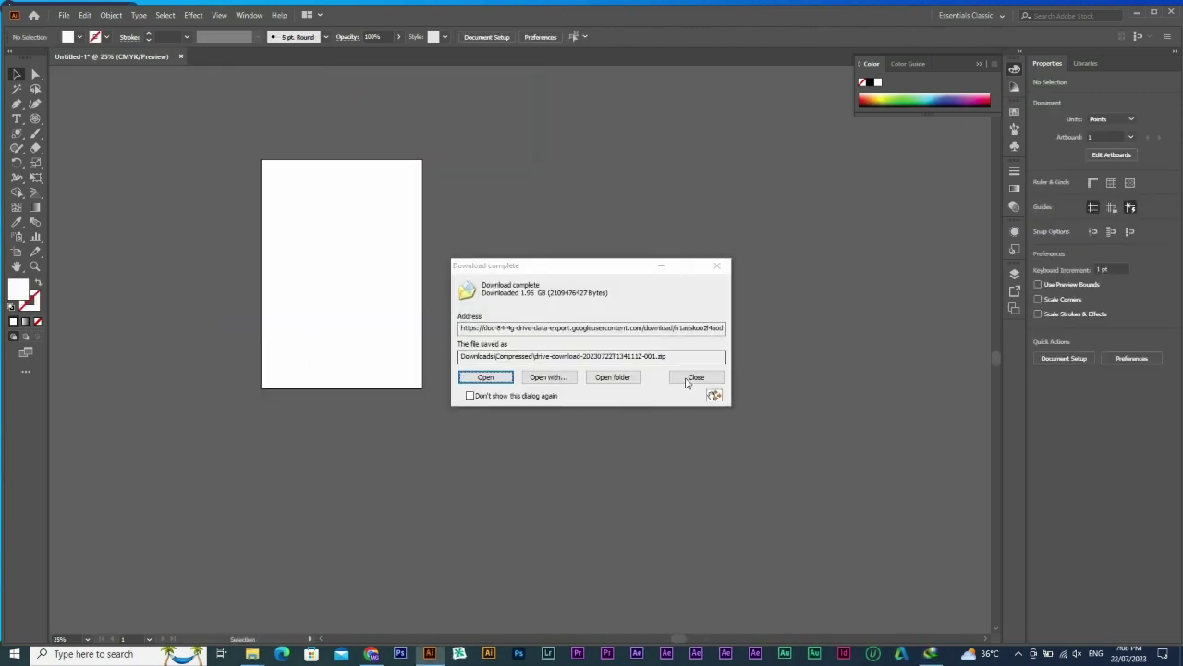
click(696, 377)
Create a flare with a 100 pt diameter, 15 rays and 10 rings on the artboard's upper part, and move it to the right
click(15, 134)
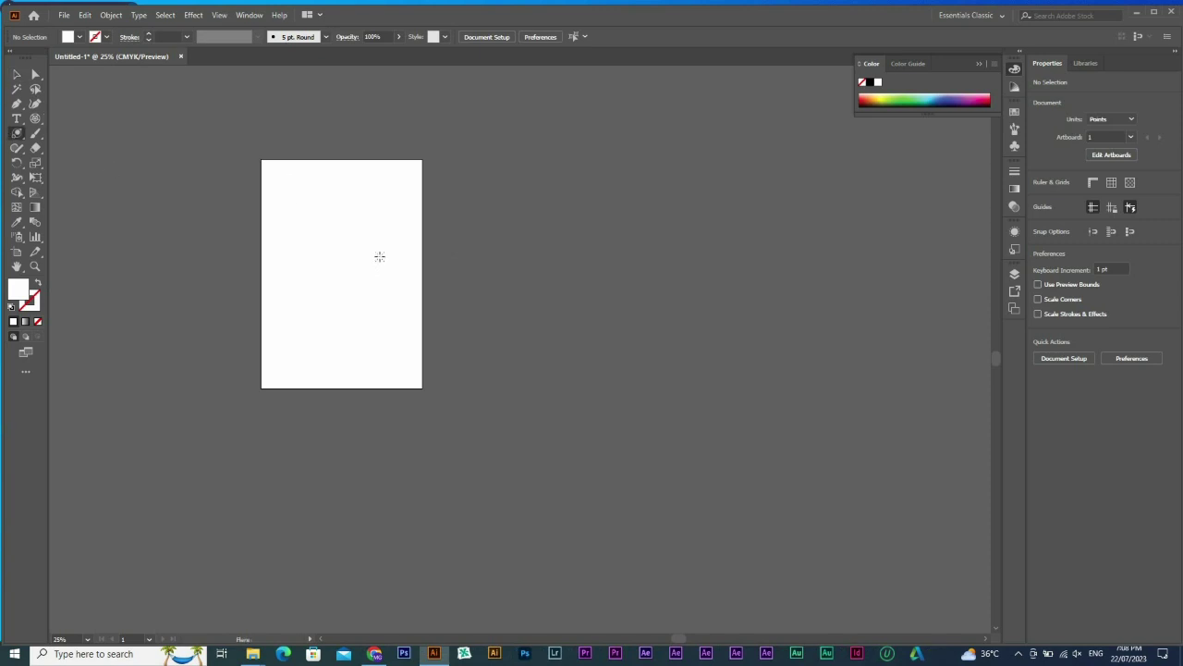
click(324, 211)
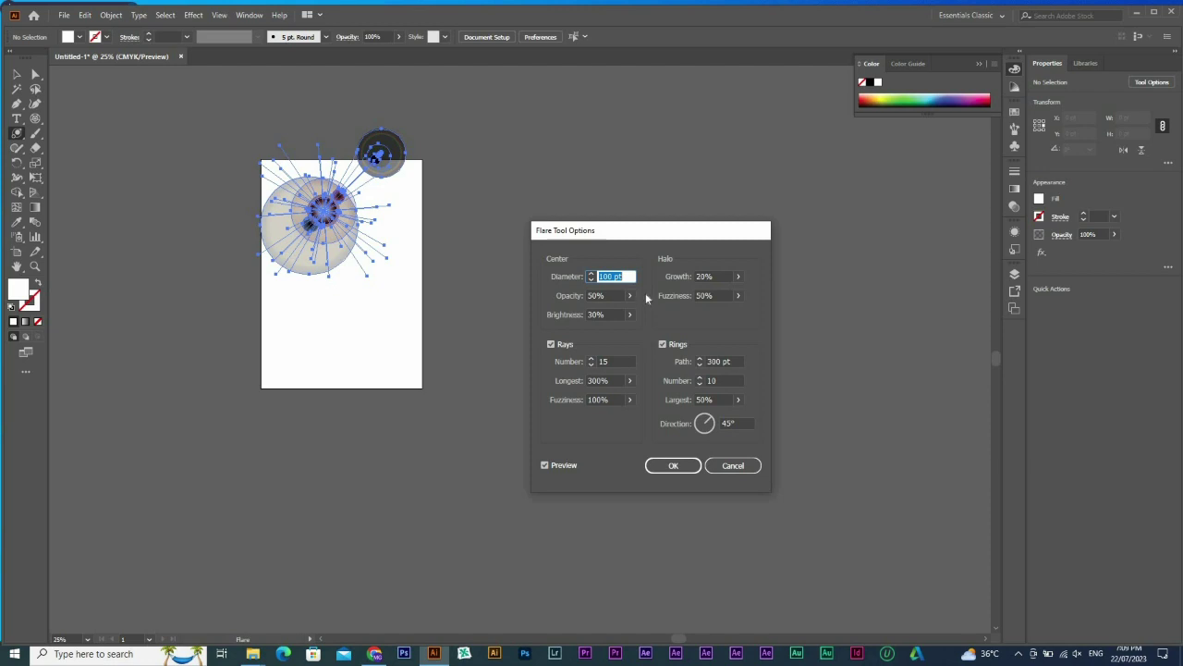
click(674, 465)
key(v)
drag(338, 218, 382, 218)
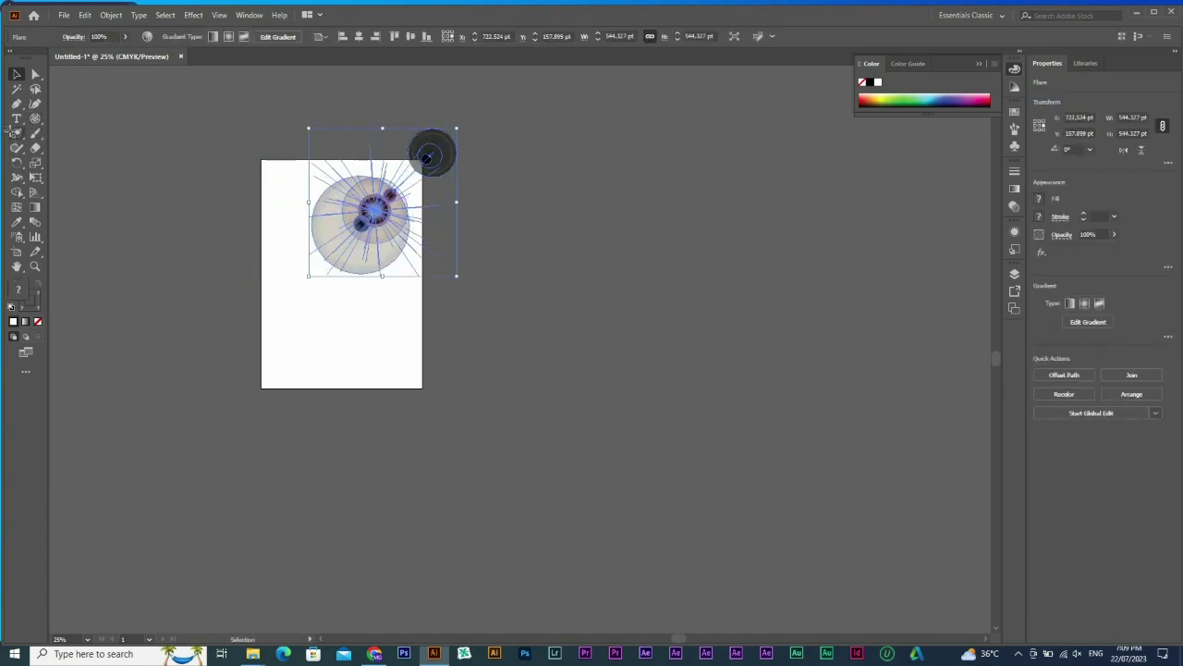
Cover the artboard with a 595.276 by 841.89 pt rectangle, fill it blue and place it behind the flare
drag(16, 133, 41, 206)
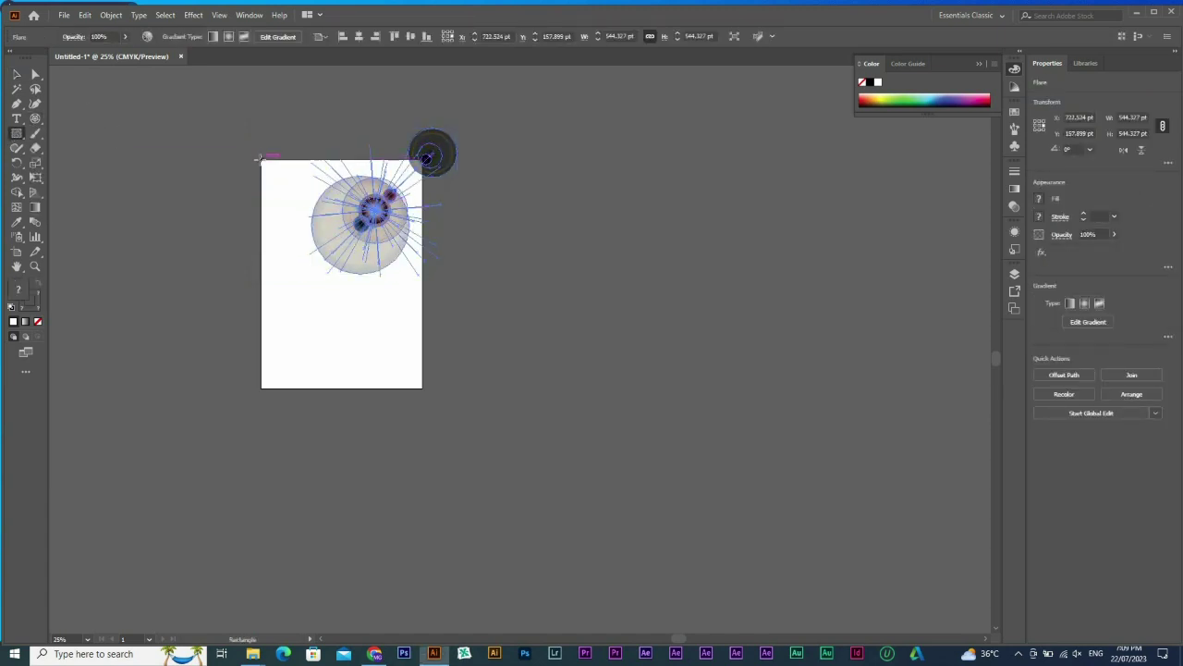
drag(263, 156, 472, 361)
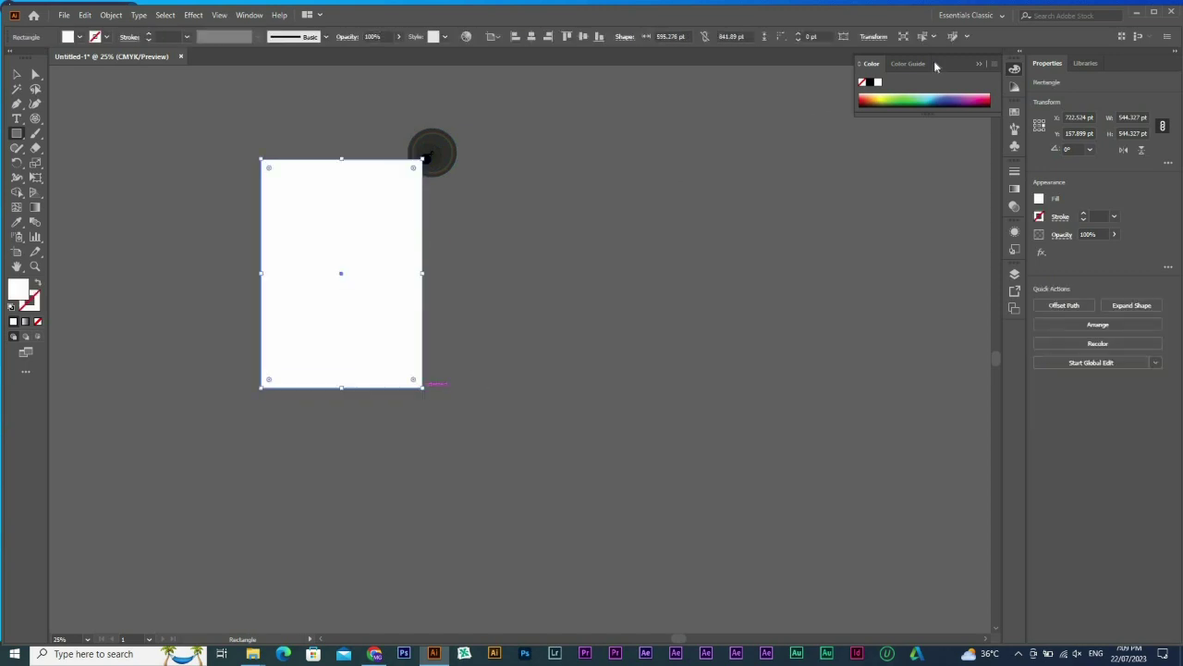
click(941, 95)
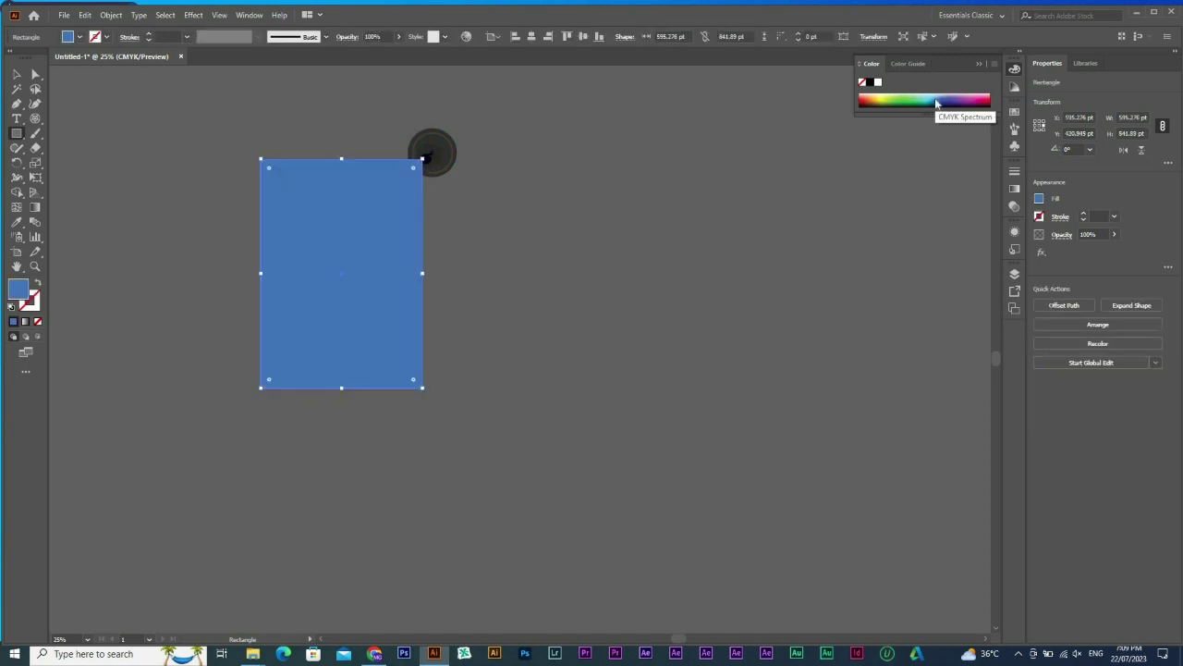
key(v)
click(688, 391)
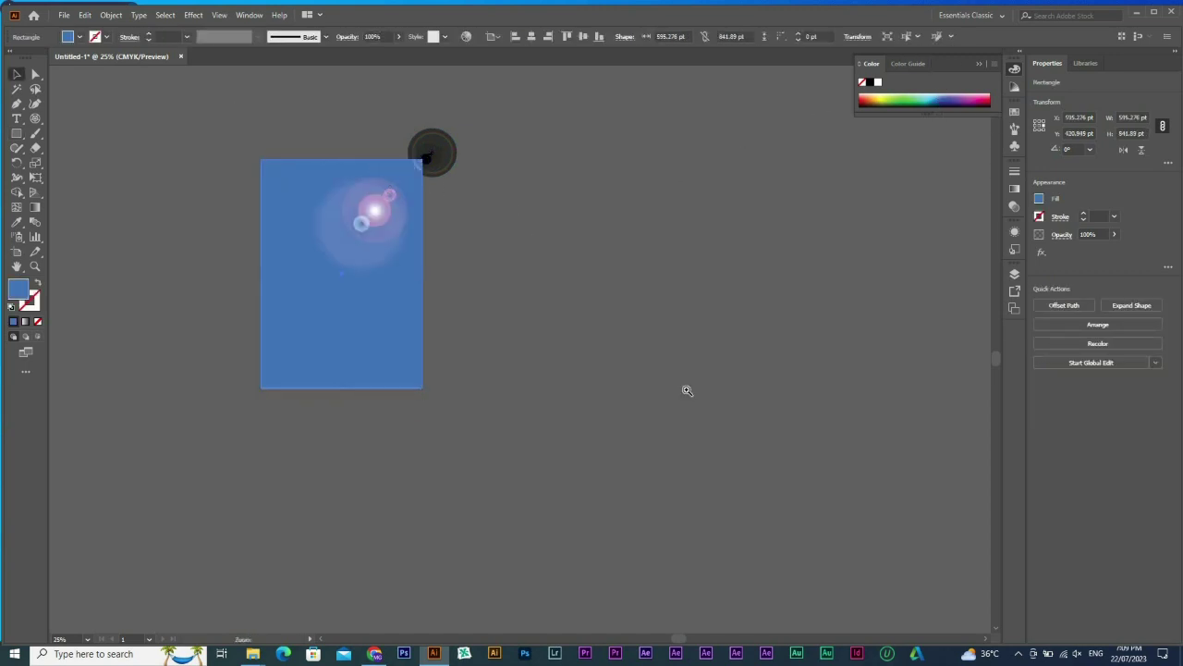
Shift the flare slightly left over the blue rectangle and set its opacity to 29%
scroll(518, 322, up, 3)
mouse_move(335, 268)
mouse_down()
mouse_move(370, 223)
mouse_move(302, 278)
mouse_move(312, 265)
mouse_up()
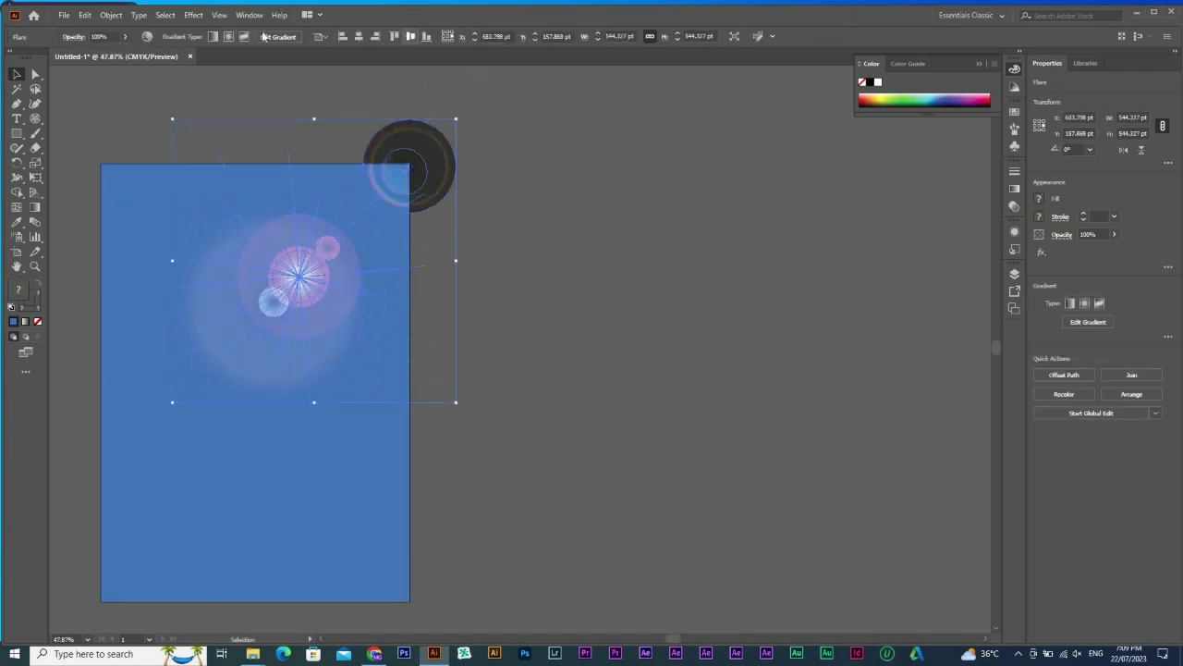
click(125, 36)
drag(96, 56, 88, 57)
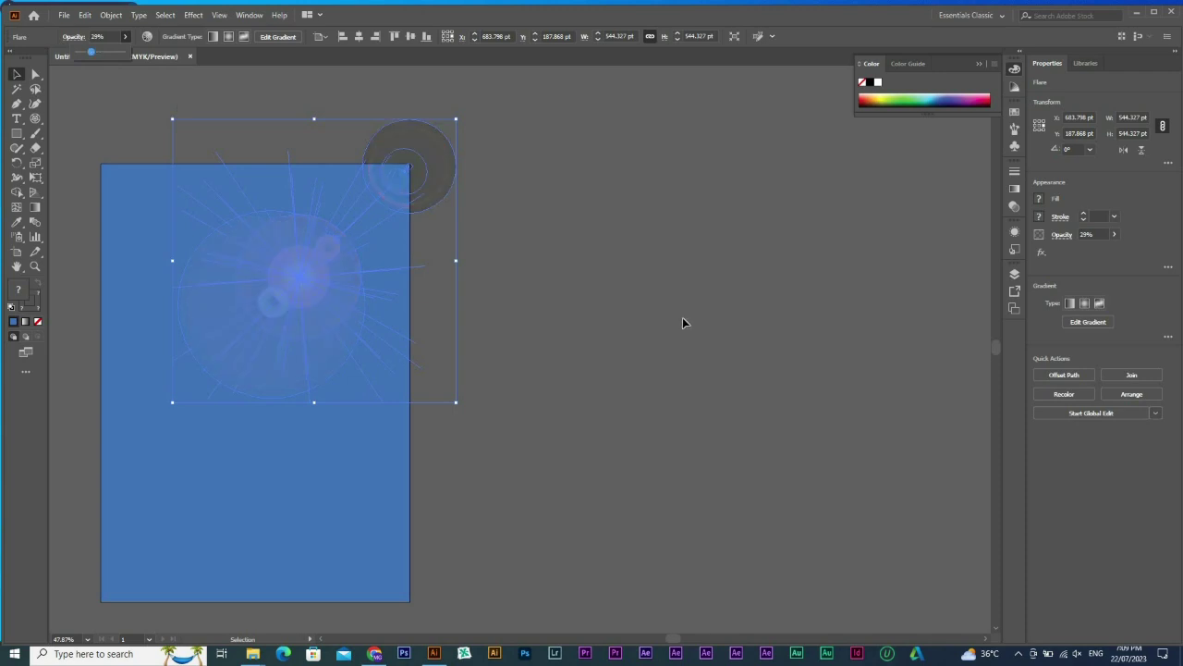
click(511, 369)
ctrl+alt+click(512, 370)
ctrl+alt+click(531, 367)
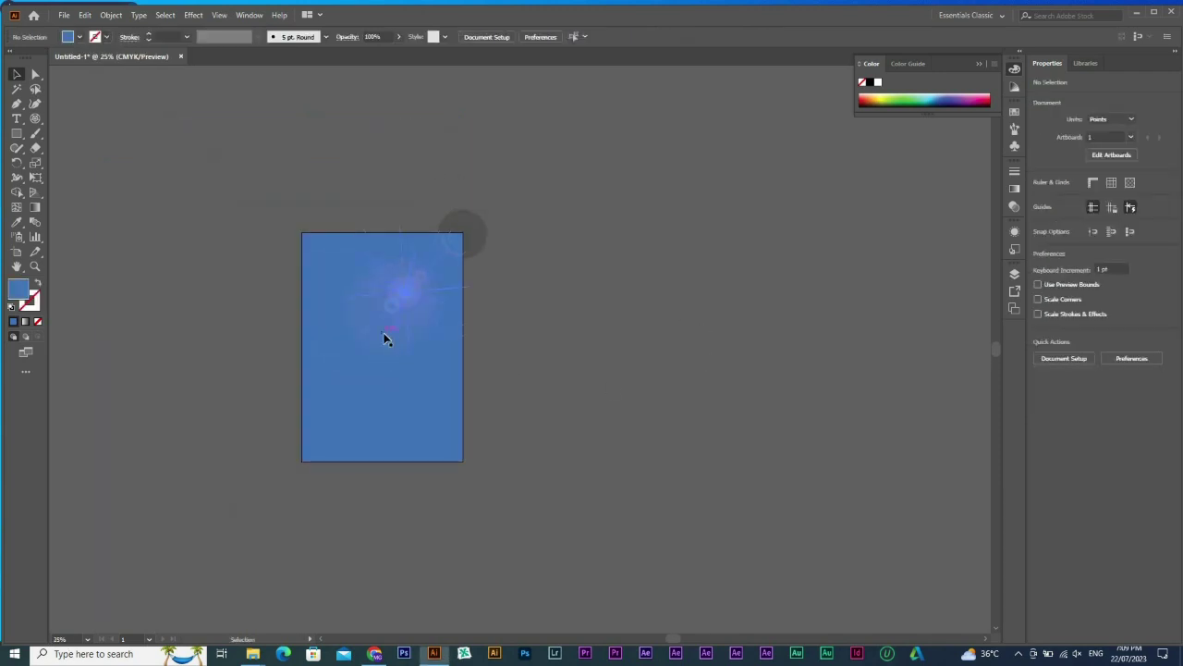
Move the flare off the blue rectangle onto the empty canvas to its upper right, and collapse the floating Color panel
drag(386, 339, 551, 262)
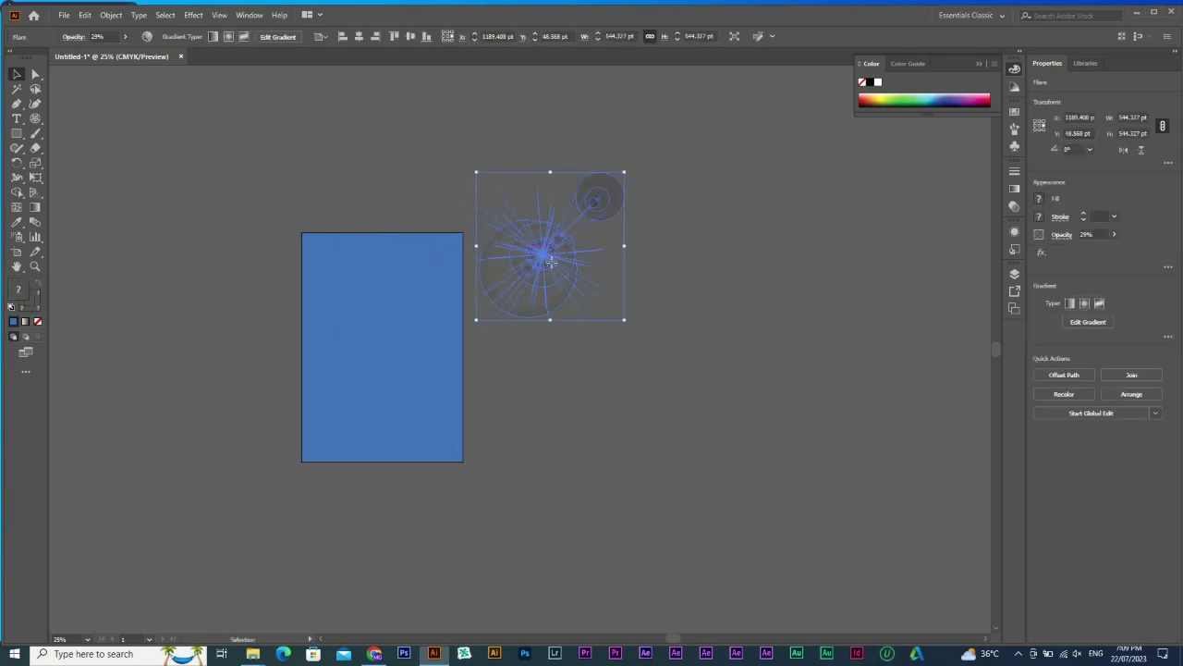
click(1013, 207)
click(1013, 207)
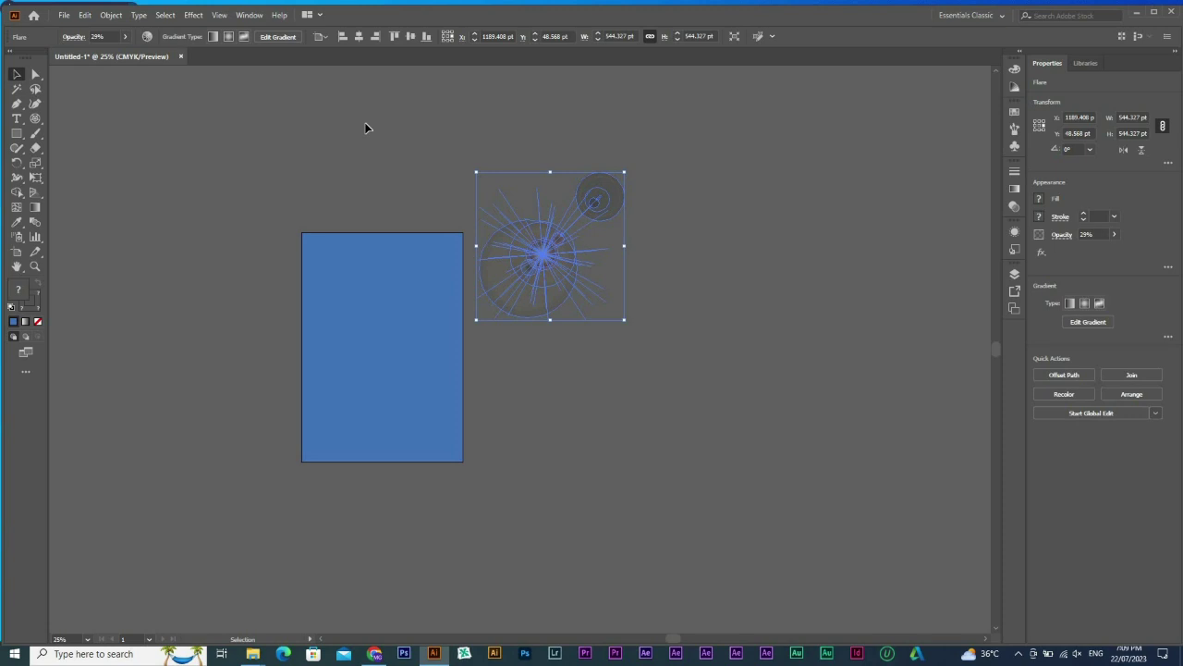
drag(17, 134, 88, 137)
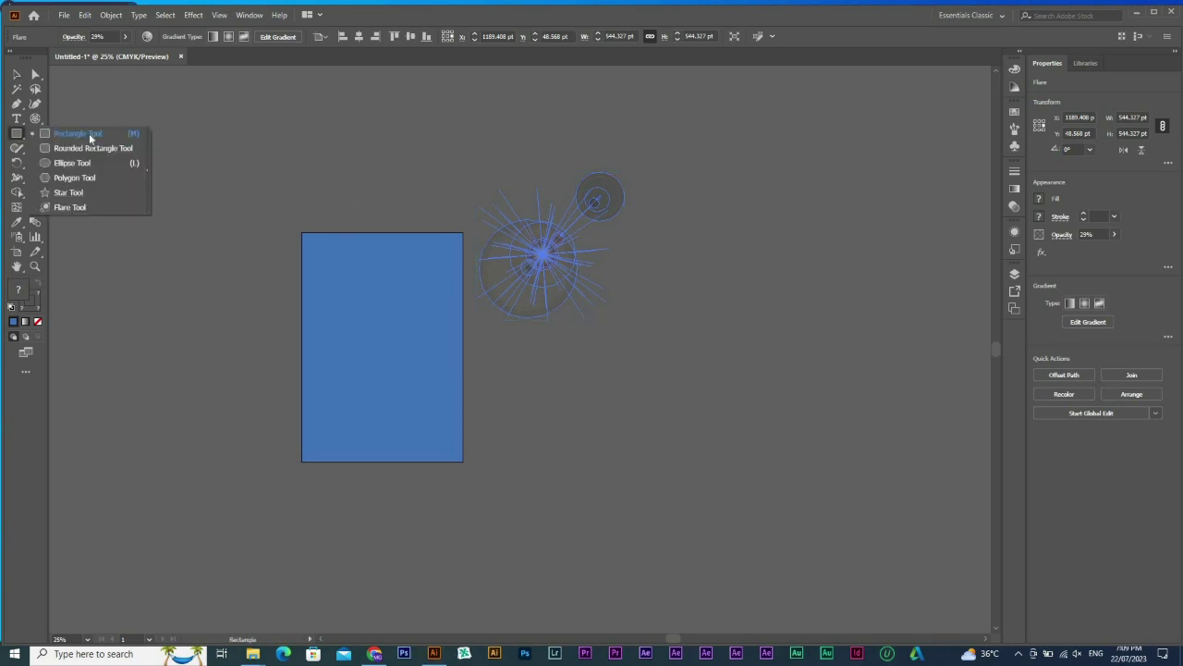